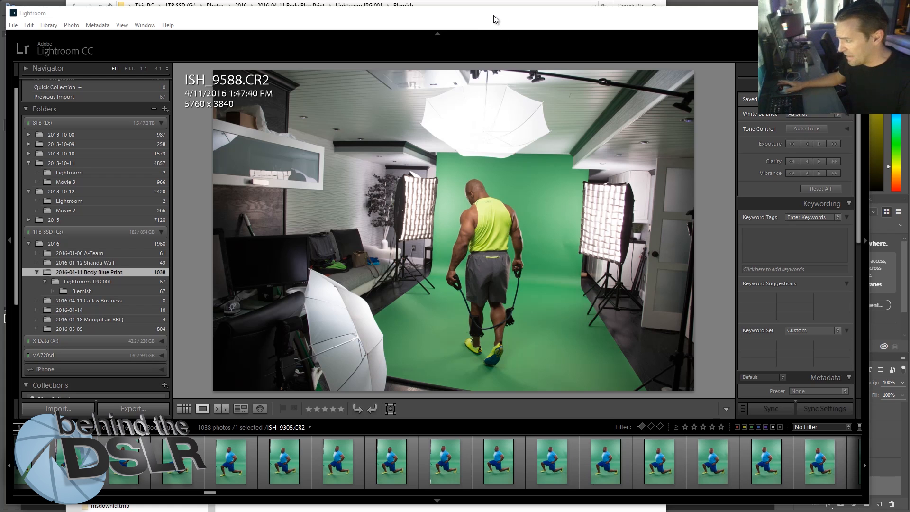
Examine the softboxes on both sides of the green screen at 1:1 magnification in ISH_9588.CR2
{"action": "left_click", "coordinate": [421, 185]}
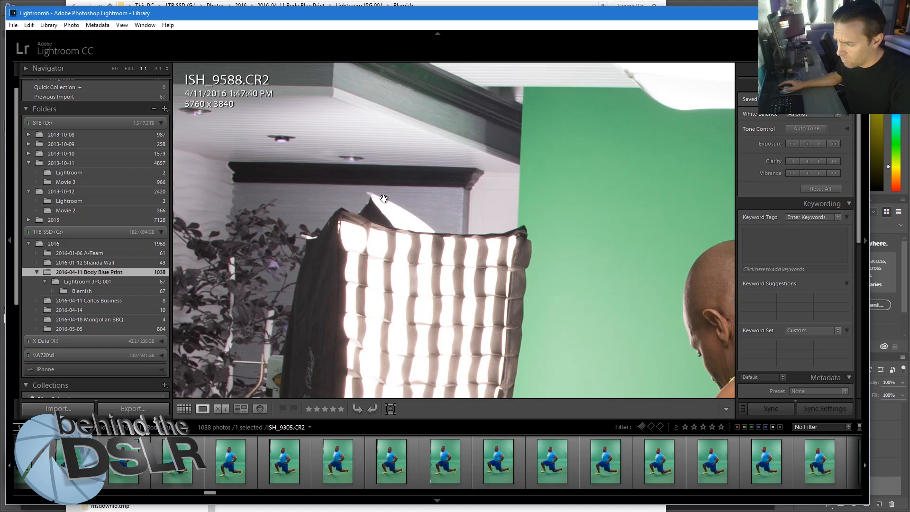
{"action": "left_click_drag", "start_coordinate": [647, 205], "coordinate": [241, 187]}
{"action": "left_click_drag", "start_coordinate": [476, 261], "coordinate": [305, 220]}
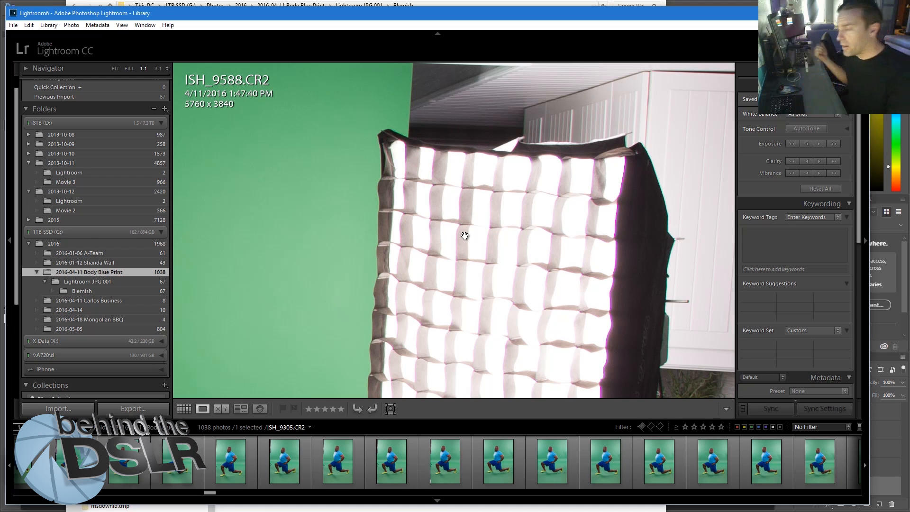
{"action": "left_click", "coordinate": [342, 189]}
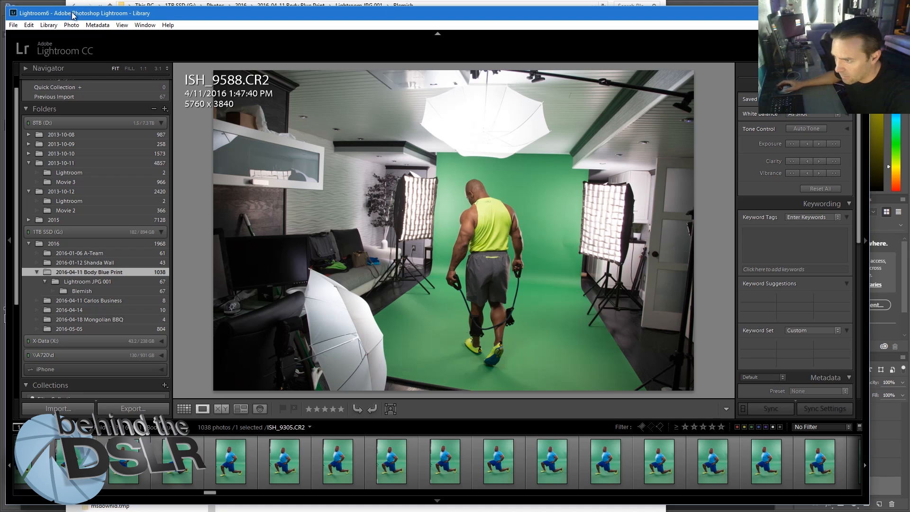
Switch to File Explorer and open the Transparent folder inside the Blemish folder
{"action": "key", "text": "alt+Tab"}
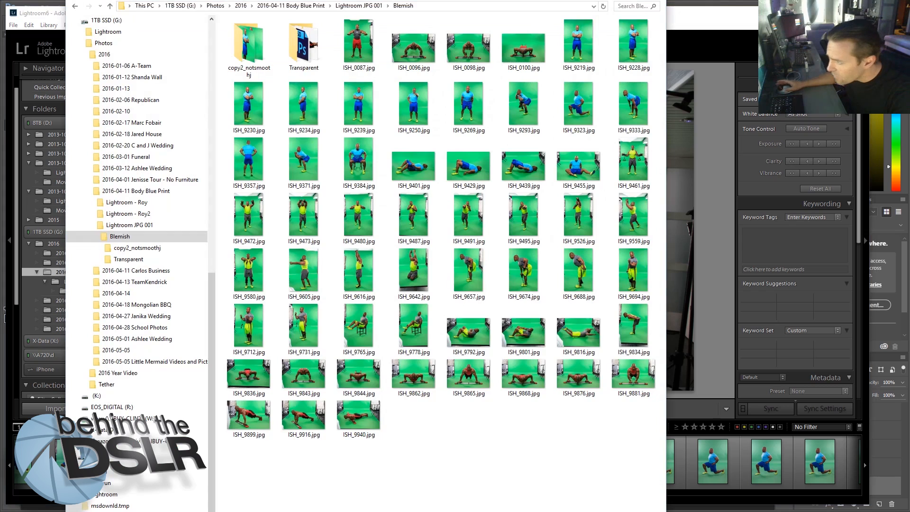
{"action": "left_click", "coordinate": [352, 34]}
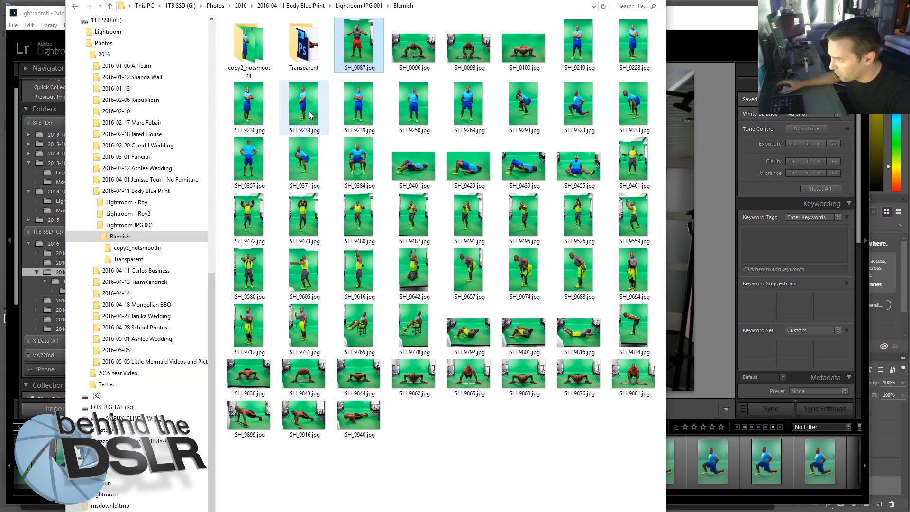
{"action": "double_click", "coordinate": [303, 43]}
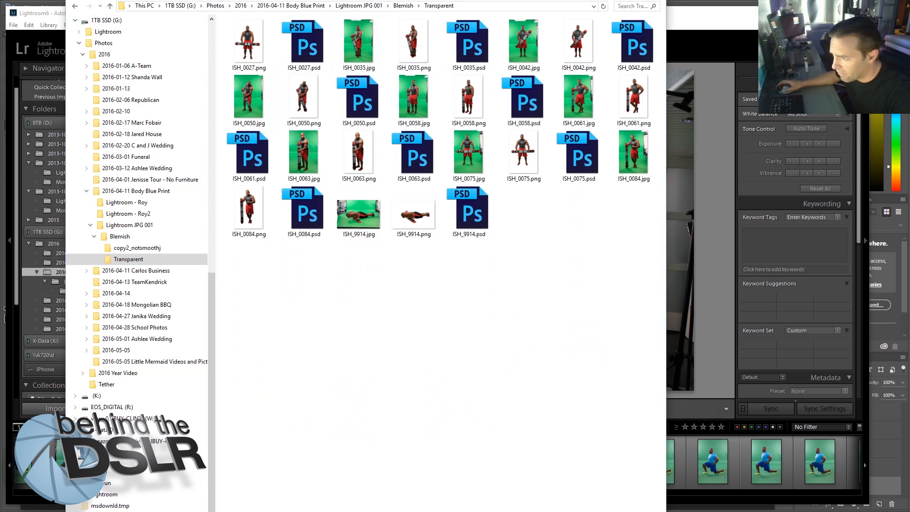
Try putting ISH_0087.jpg from the Blemish folder into the Transparent folder, and undo that transfer
{"action": "key", "text": "alt+Left"}
{"action": "left_click", "coordinate": [358, 45]}
{"action": "left_click_drag", "start_coordinate": [359, 66], "coordinate": [305, 47]}
{"action": "double_click", "coordinate": [304, 42]}
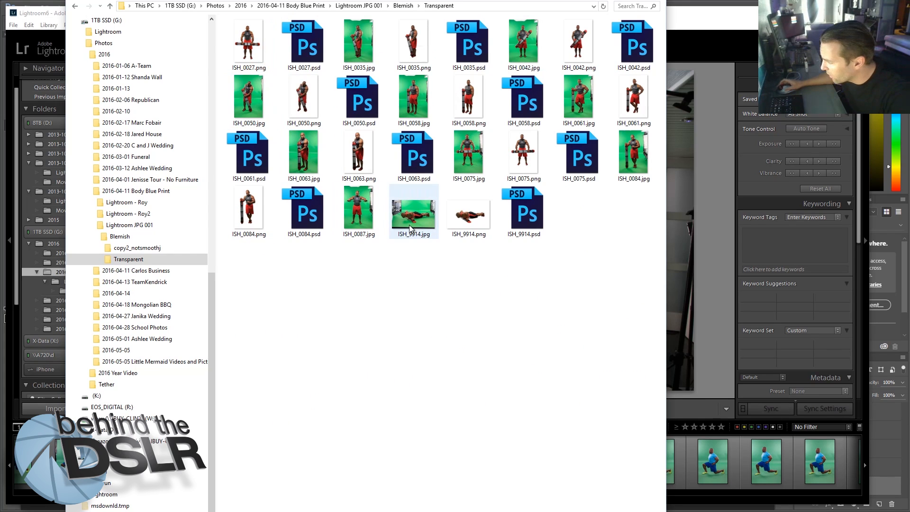
{"action": "key", "text": "ctrl+z"}
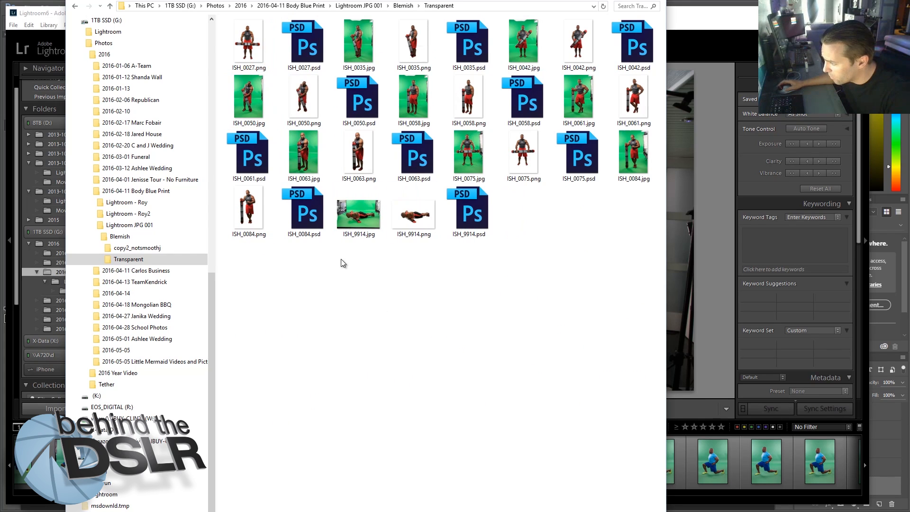
{"action": "key", "text": "alt+Left"}
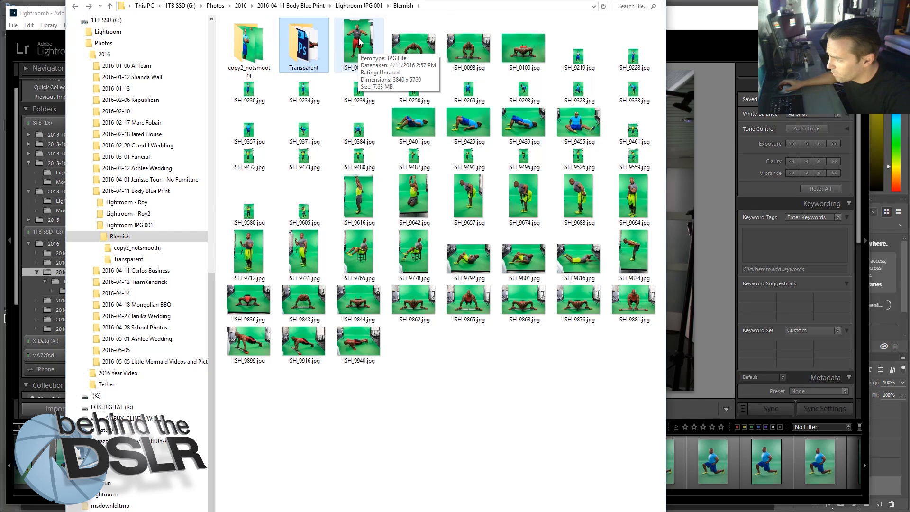
Put ISH_0087.jpg from the Blemish folder into the Transparent folder and select it there
{"action": "left_click_drag", "start_coordinate": [359, 50], "coordinate": [307, 49]}
{"action": "double_click", "coordinate": [307, 49]}
{"action": "left_click", "coordinate": [355, 222]}
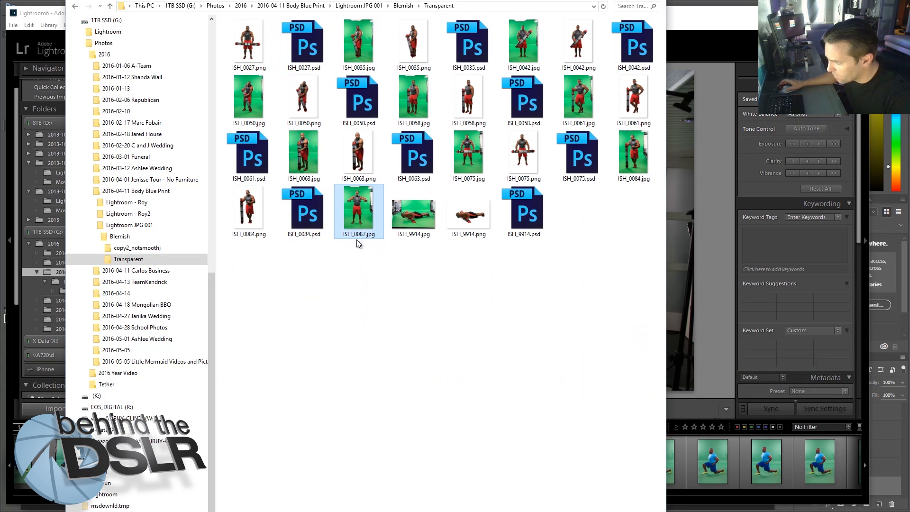
Open ISH_0087.jpg from the Transparent folder in Photoshop and place its floating window beside ISH_0027.psd
{"action": "left_click", "coordinate": [762, 53]}
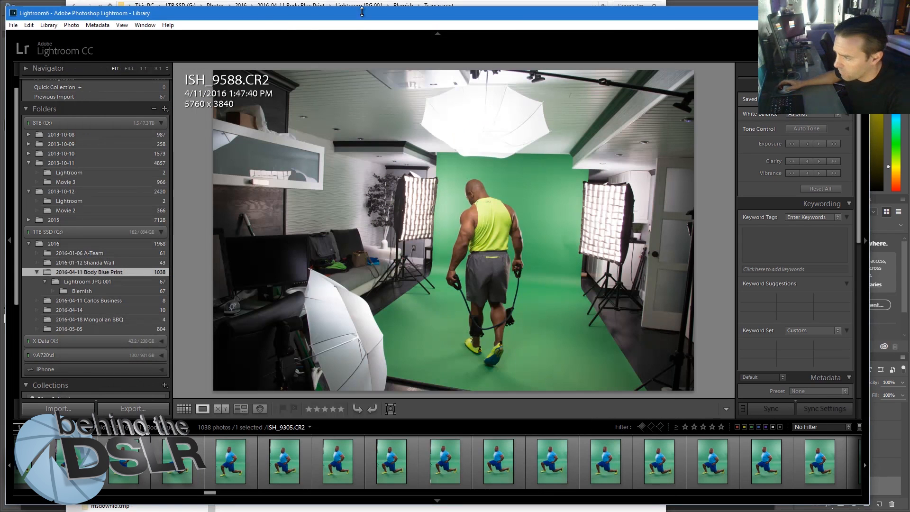
{"action": "left_click", "coordinate": [2, 53]}
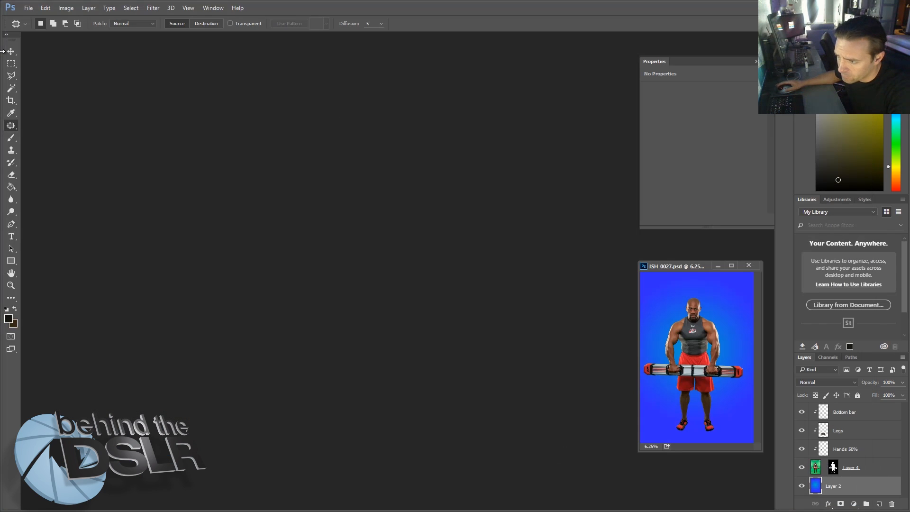
{"action": "left_click", "coordinate": [265, 1]}
{"action": "left_click_drag", "start_coordinate": [363, 238], "coordinate": [40, 239]}
{"action": "left_click_drag", "start_coordinate": [151, 47], "coordinate": [341, 68]}
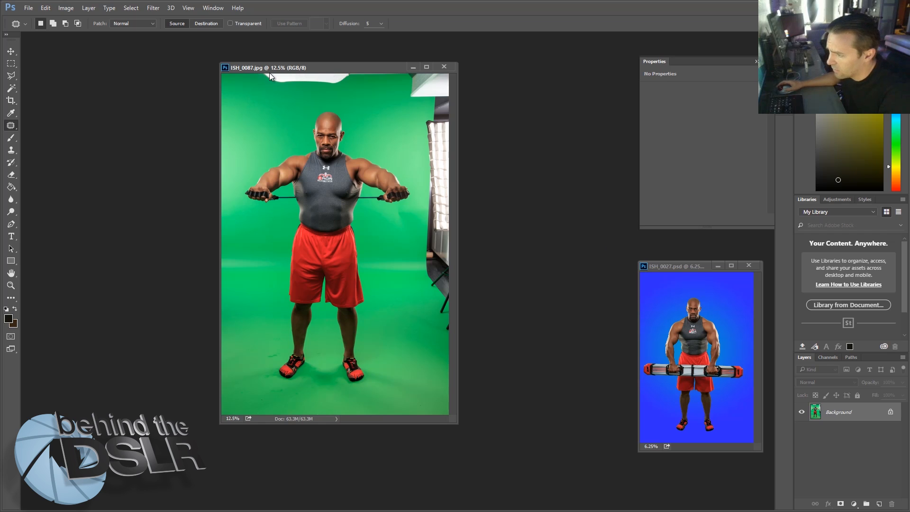
Start a Color Range selection on ISH_0087.jpg and sample the green backdrop above and beside the man
{"action": "left_click", "coordinate": [131, 8]}
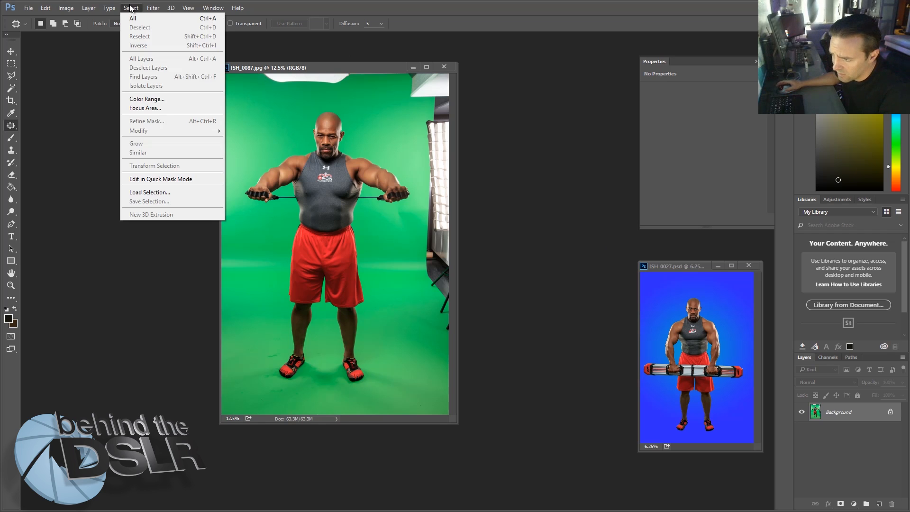
{"action": "left_click", "coordinate": [142, 100]}
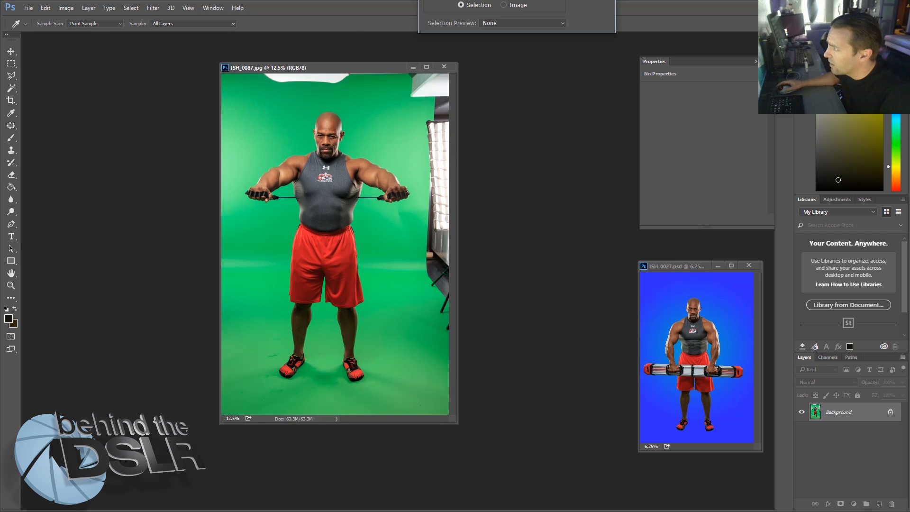
{"action": "left_click_drag", "start_coordinate": [581, 31], "coordinate": [621, 44]}
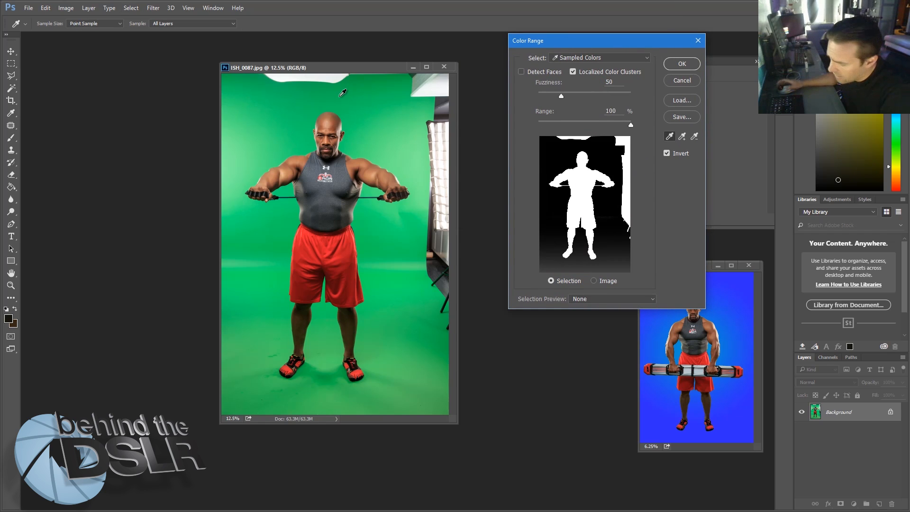
{"action": "left_click", "coordinate": [341, 95]}
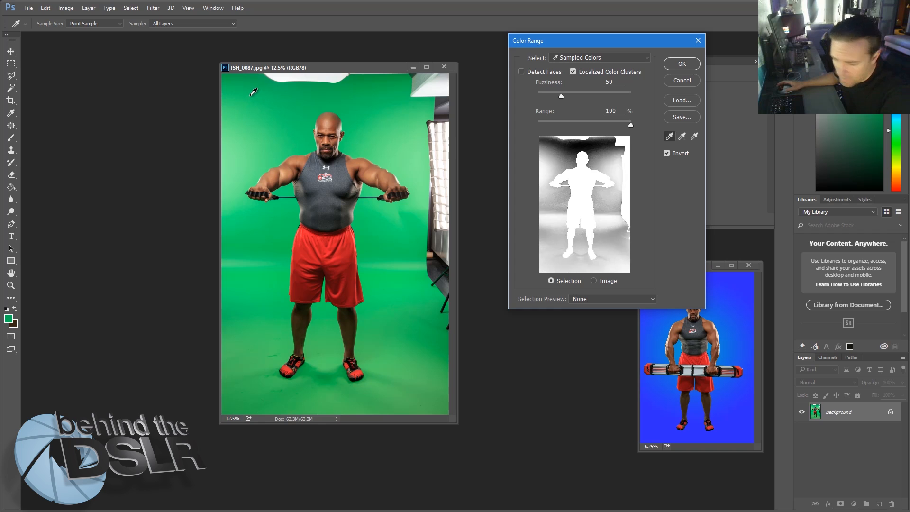
{"action": "left_click", "coordinate": [254, 92]}
{"action": "left_click_drag", "start_coordinate": [253, 93], "coordinate": [239, 205]}
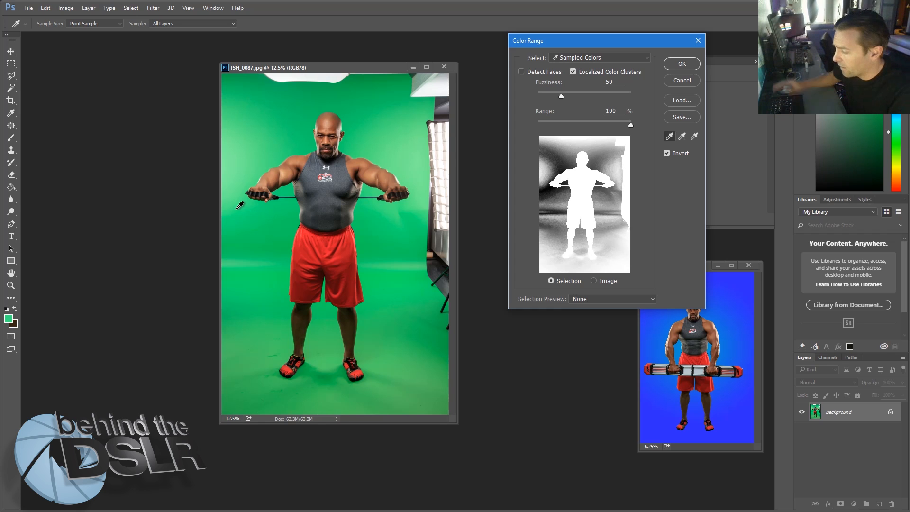
{"action": "mouse_move", "coordinate": [254, 248]}
{"action": "left_mouse_down"}
{"action": "mouse_move", "coordinate": [253, 347]}
{"action": "mouse_move", "coordinate": [257, 278]}
{"action": "mouse_move", "coordinate": [244, 199]}
{"action": "mouse_move", "coordinate": [274, 109]}
{"action": "left_mouse_up"}
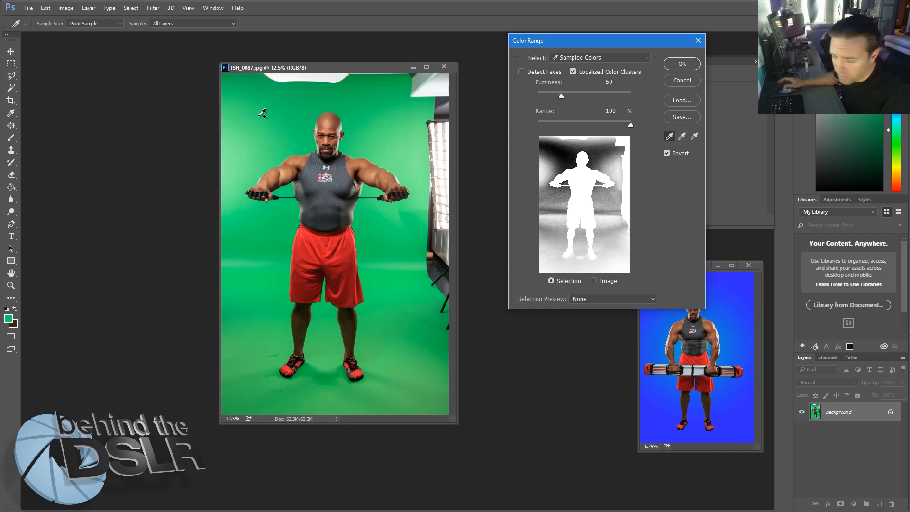
Add the greens around the man's head, beside his arm and down along his leg to the sampled colours
{"action": "left_click", "coordinate": [682, 136]}
{"action": "mouse_move", "coordinate": [380, 118]}
{"action": "left_mouse_down"}
{"action": "mouse_move", "coordinate": [360, 106]}
{"action": "mouse_move", "coordinate": [246, 145]}
{"action": "mouse_move", "coordinate": [258, 118]}
{"action": "left_mouse_up"}
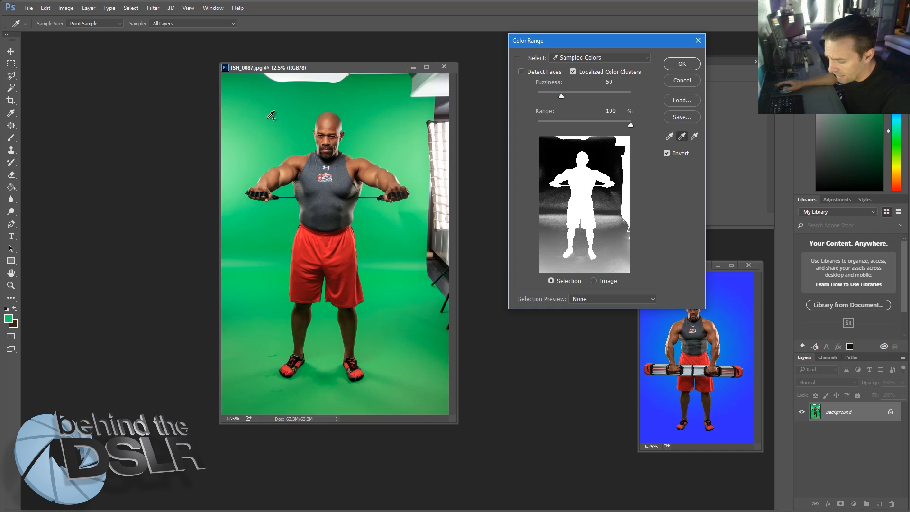
{"action": "left_click", "coordinate": [669, 137]}
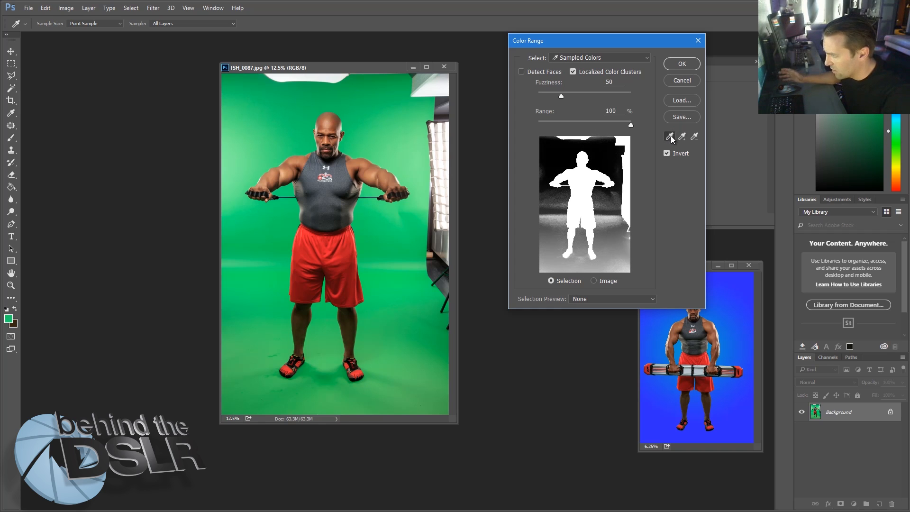
{"action": "left_click", "coordinate": [247, 153]}
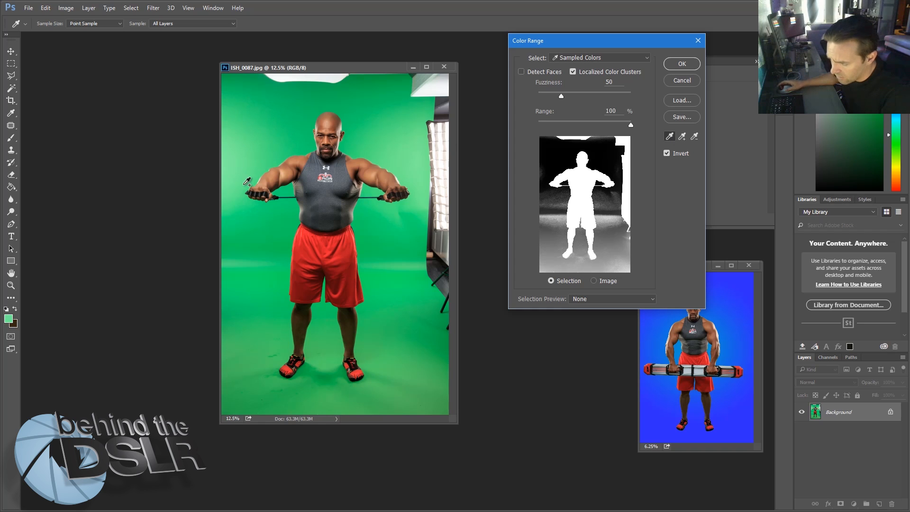
{"action": "left_click", "coordinate": [244, 185]}
{"action": "left_click", "coordinate": [238, 213]}
{"action": "left_click", "coordinate": [265, 266], "text": "shift"}
{"action": "left_click", "coordinate": [236, 311], "text": "shift"}
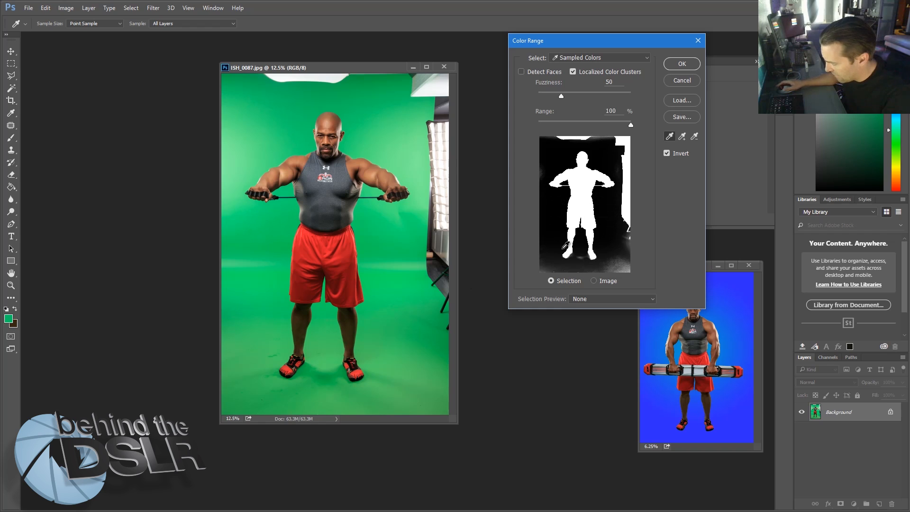
Add the greens of the floor and remaining backdrop to the sampled colours and apply the inverted Color Range selection
{"action": "left_click", "coordinate": [385, 281], "text": "shift"}
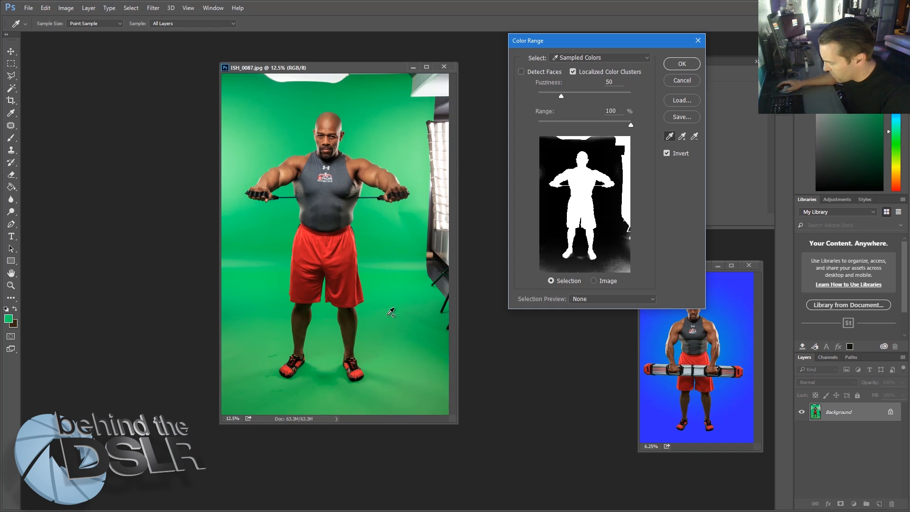
{"action": "left_click", "coordinate": [394, 324], "text": "shift"}
{"action": "left_click", "coordinate": [400, 356], "text": "shift"}
{"action": "left_click", "coordinate": [402, 349], "text": "shift"}
{"action": "left_click", "coordinate": [290, 393], "text": "shift"}
{"action": "left_click", "coordinate": [398, 409], "text": "shift"}
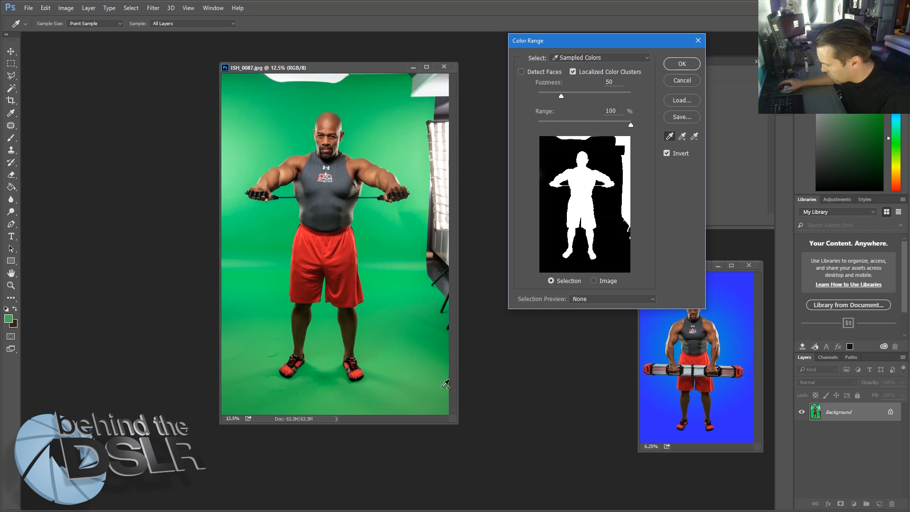
{"action": "left_click", "coordinate": [409, 256], "text": "shift"}
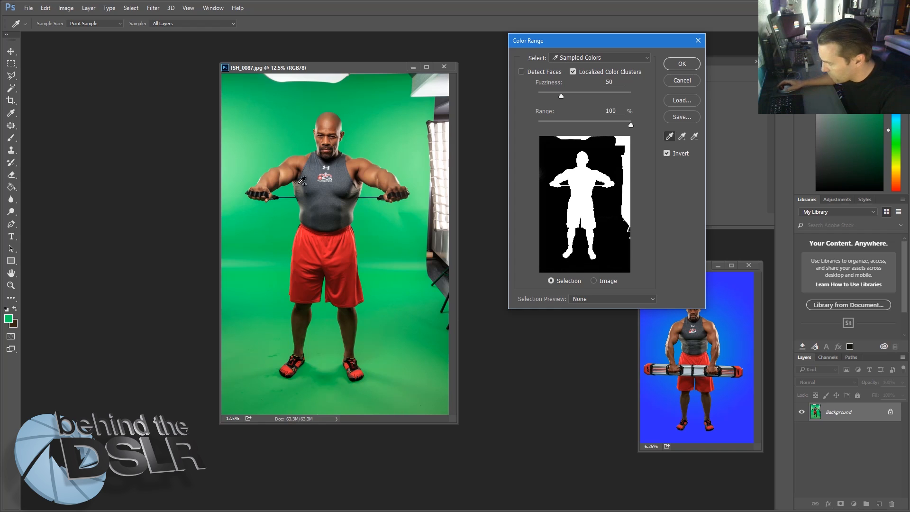
{"action": "left_click", "coordinate": [230, 160], "text": "shift"}
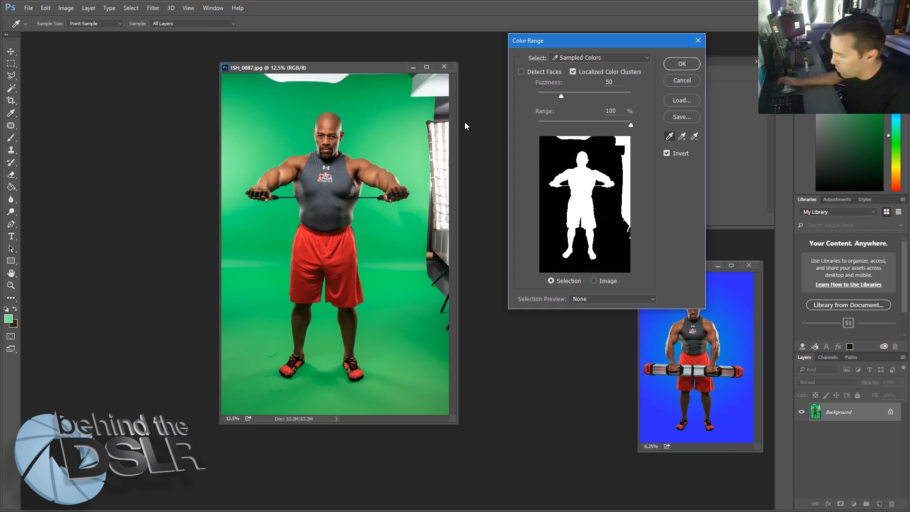
{"action": "left_click", "coordinate": [681, 63]}
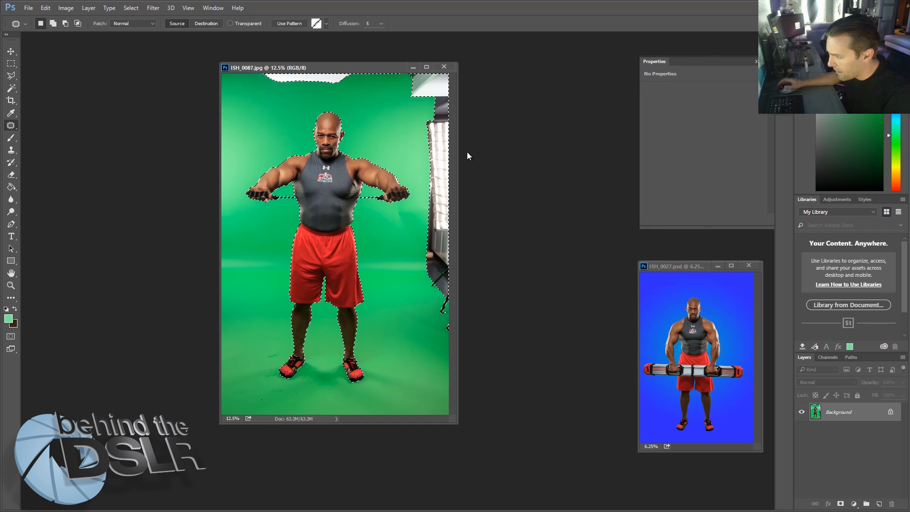
Copy the blue gradient background layer from ISH_0027.psd into the ISH_0087.jpg document
{"action": "left_click_drag", "start_coordinate": [318, 67], "coordinate": [308, 66]}
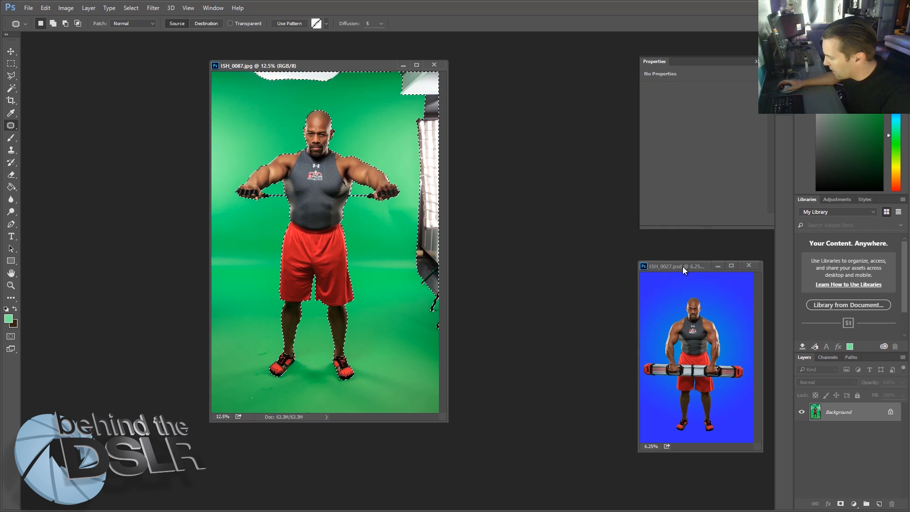
{"action": "left_click_drag", "start_coordinate": [674, 266], "coordinate": [646, 256]}
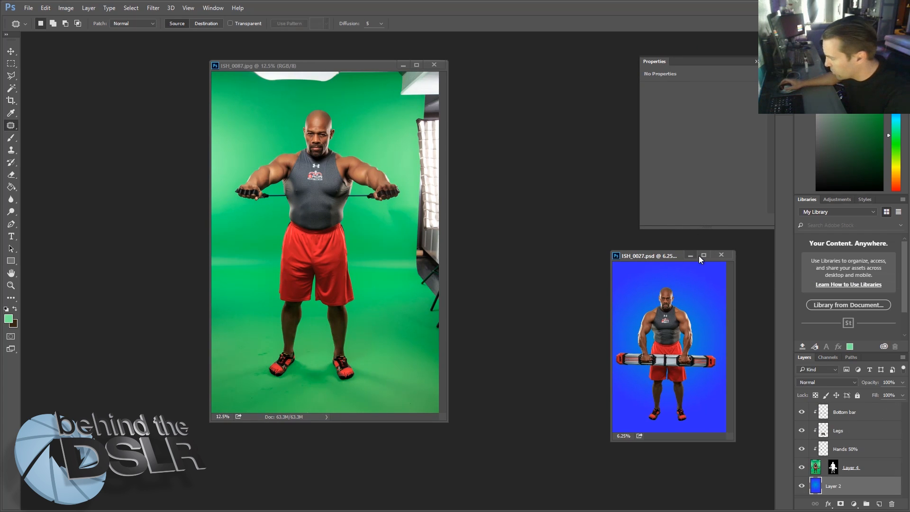
{"action": "left_click_drag", "start_coordinate": [807, 489], "coordinate": [325, 74]}
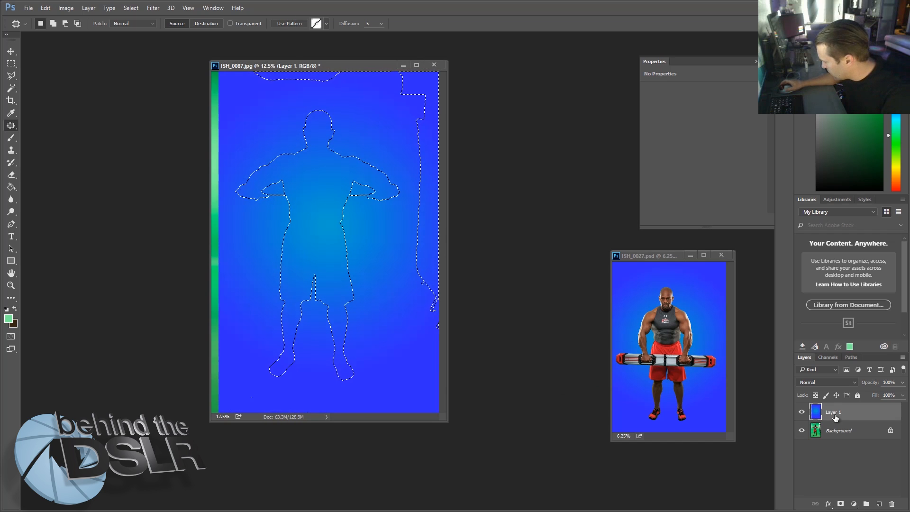
Convert the locked Background into a regular layer and place the blue gradient layer beneath it
{"action": "right_click", "coordinate": [838, 432]}
{"action": "left_click", "coordinate": [872, 300]}
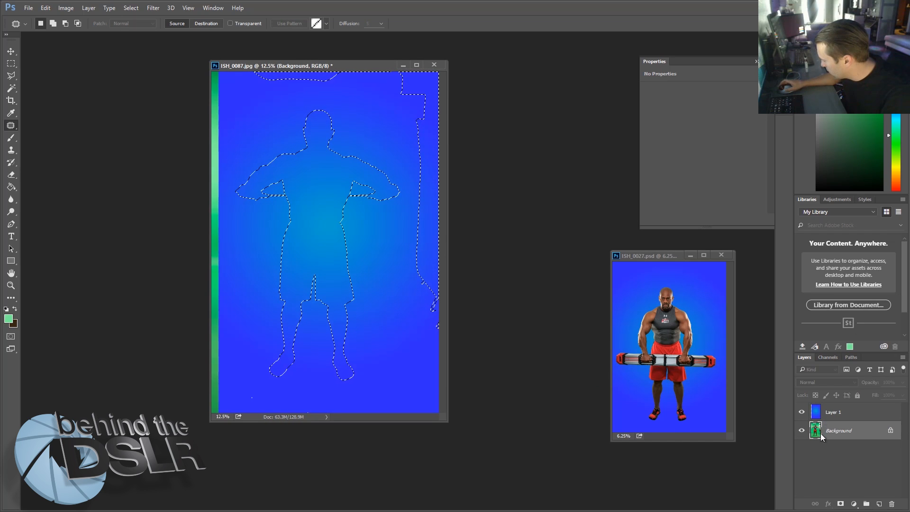
{"action": "left_click_drag", "start_coordinate": [842, 420], "coordinate": [839, 443]}
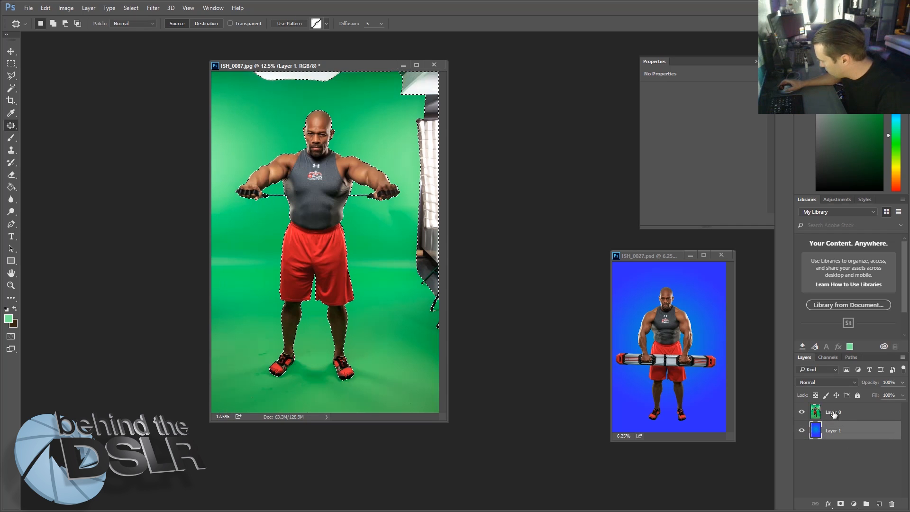
Add a layer mask to the photo layer, Layer 0, from the active selection
{"action": "left_click", "coordinate": [830, 415]}
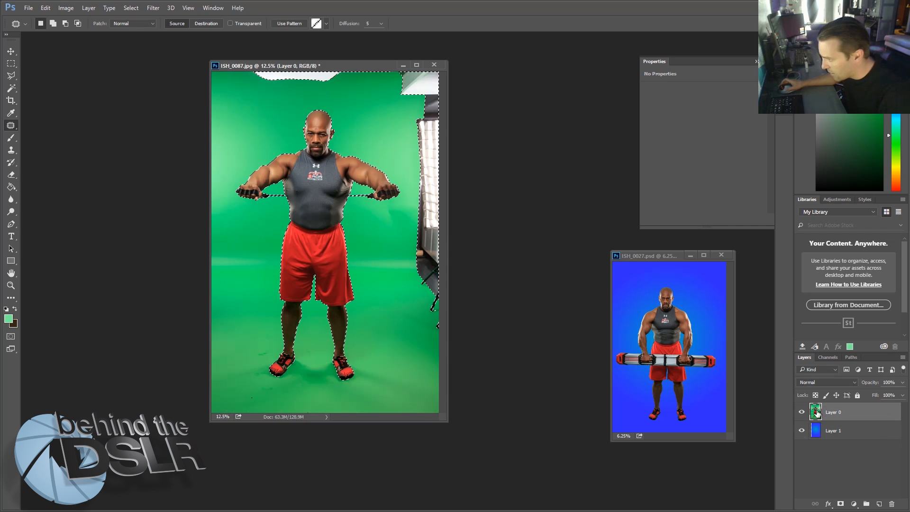
{"action": "left_click", "coordinate": [839, 505]}
{"action": "left_click_drag", "start_coordinate": [343, 126], "coordinate": [388, 275]}
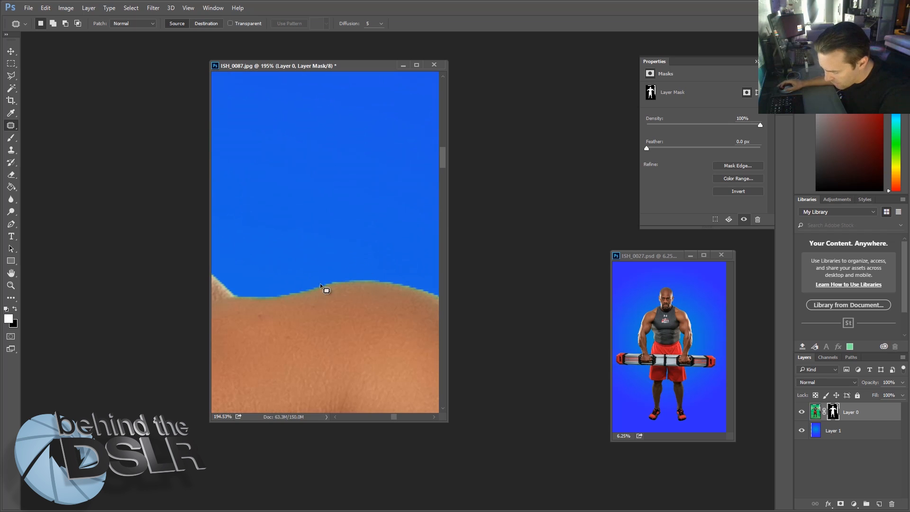
Examine the masked edges along the shoulder, head and arm up close, and check the whole cutout for green fringing
{"action": "left_click_drag", "start_coordinate": [228, 270], "coordinate": [337, 248]}
{"action": "left_click_drag", "start_coordinate": [222, 152], "coordinate": [396, 375]}
{"action": "left_click_drag", "start_coordinate": [238, 129], "coordinate": [347, 351]}
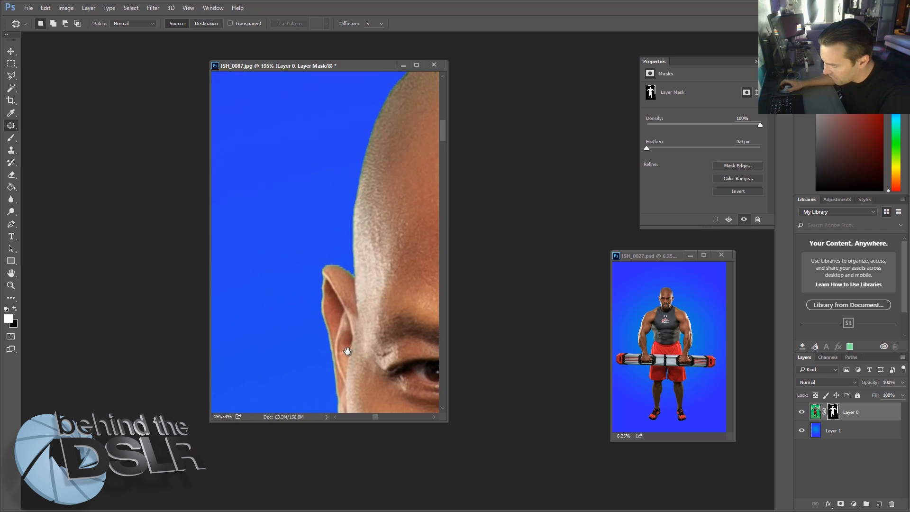
{"action": "left_click_drag", "start_coordinate": [317, 264], "coordinate": [264, 238]}
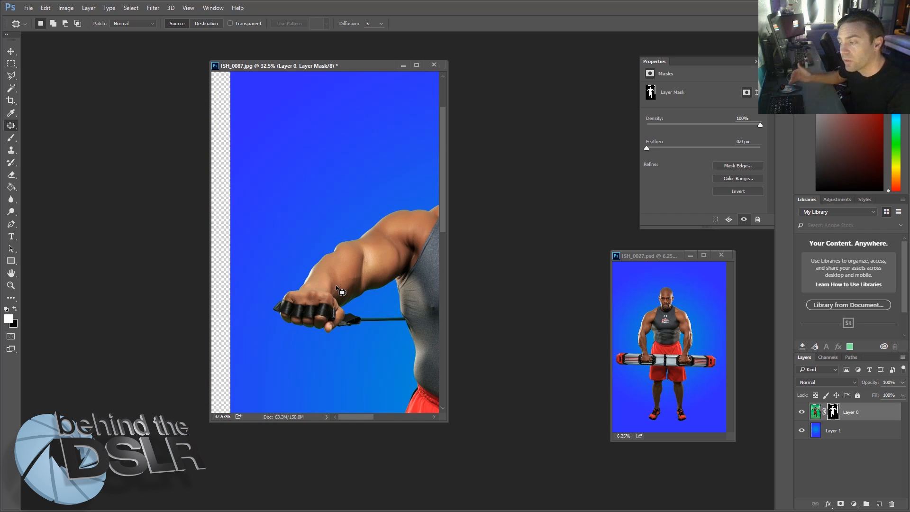
{"action": "scroll", "coordinate": [332, 211], "scroll_direction": "down", "scroll_amount": 4}
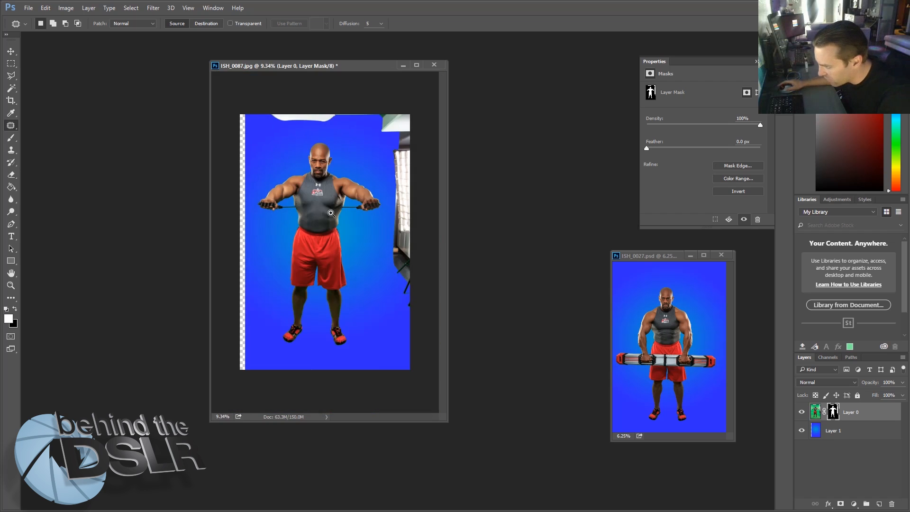
{"action": "scroll", "coordinate": [348, 212], "scroll_direction": "up", "scroll_amount": 1}
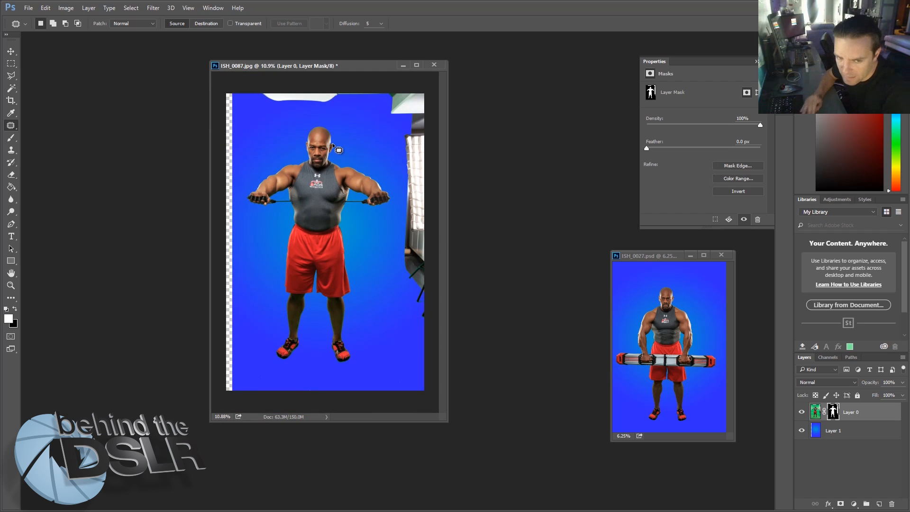
Undo the layer mask on Layer 0 and contract the restored selection by 2 pixels
{"action": "key", "text": "ctrl+z"}
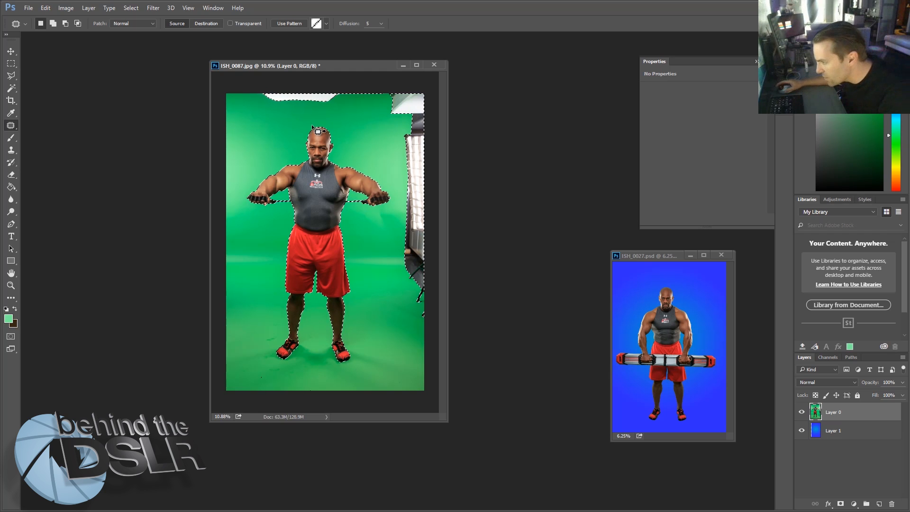
{"action": "left_click", "coordinate": [129, 8]}
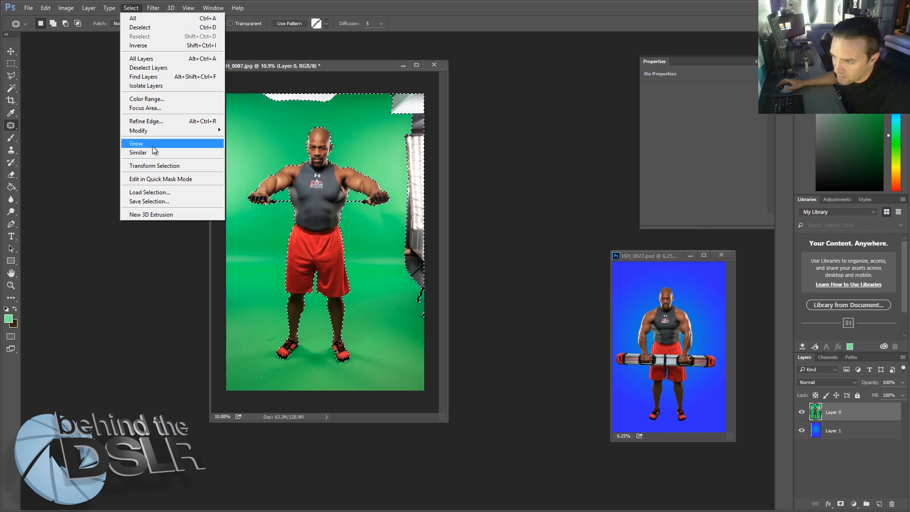
{"action": "mouse_move", "coordinate": [142, 131]}
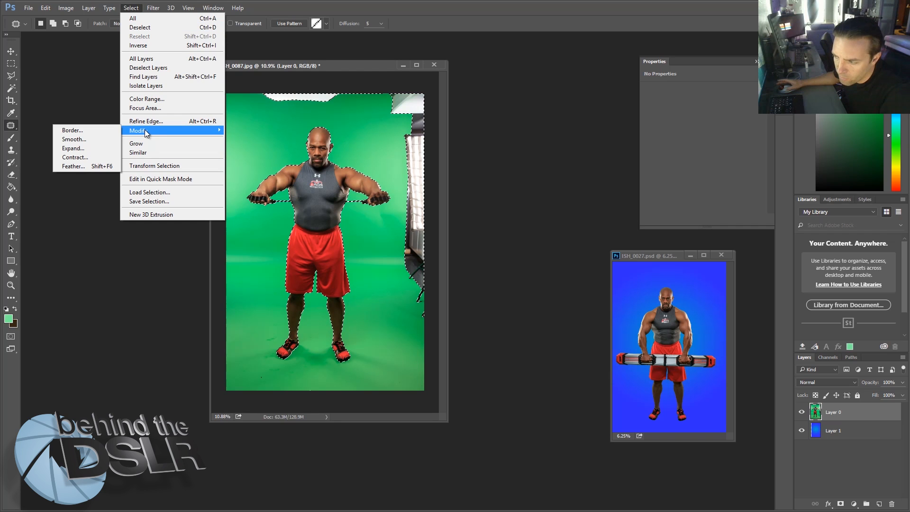
{"action": "left_click", "coordinate": [76, 156]}
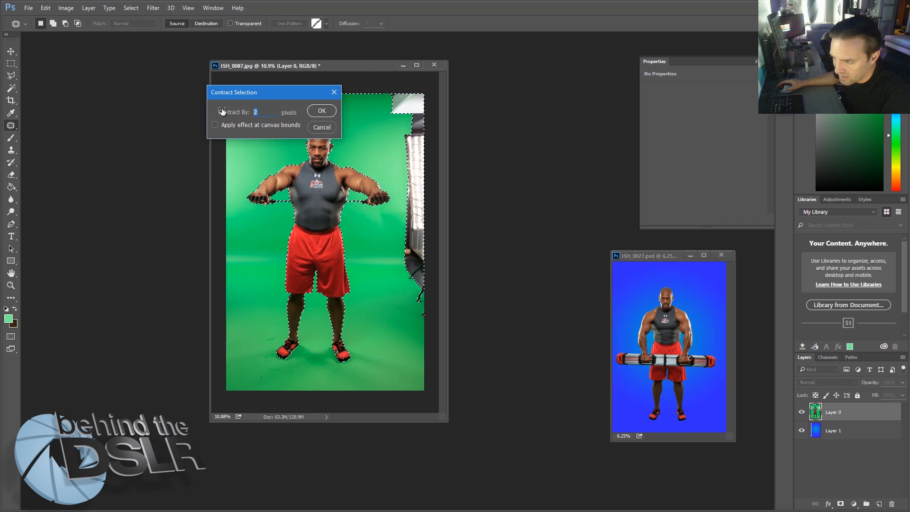
{"action": "left_click", "coordinate": [317, 111]}
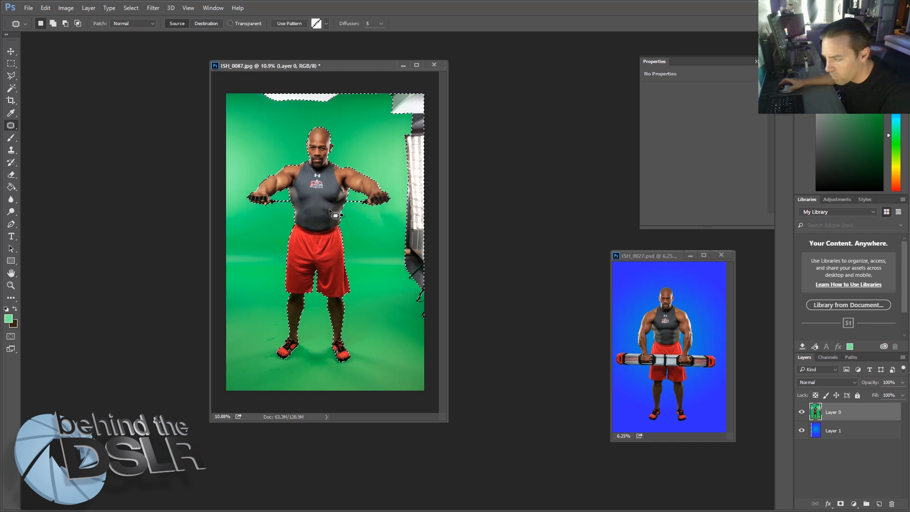
Refine the selection edge with Smart Radius at 2.0 px and Smooth at 2, and mask Layer 0 with the result
{"action": "left_click", "coordinate": [11, 68]}
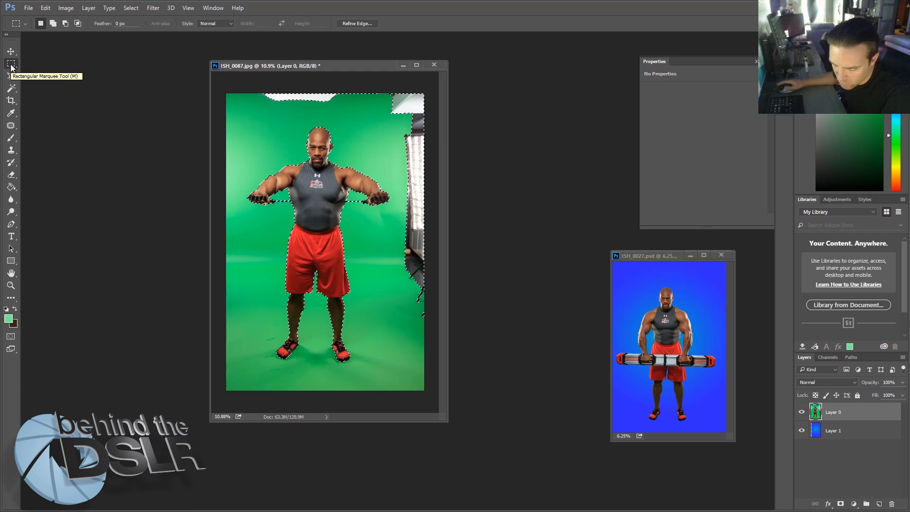
{"action": "right_click", "coordinate": [291, 146]}
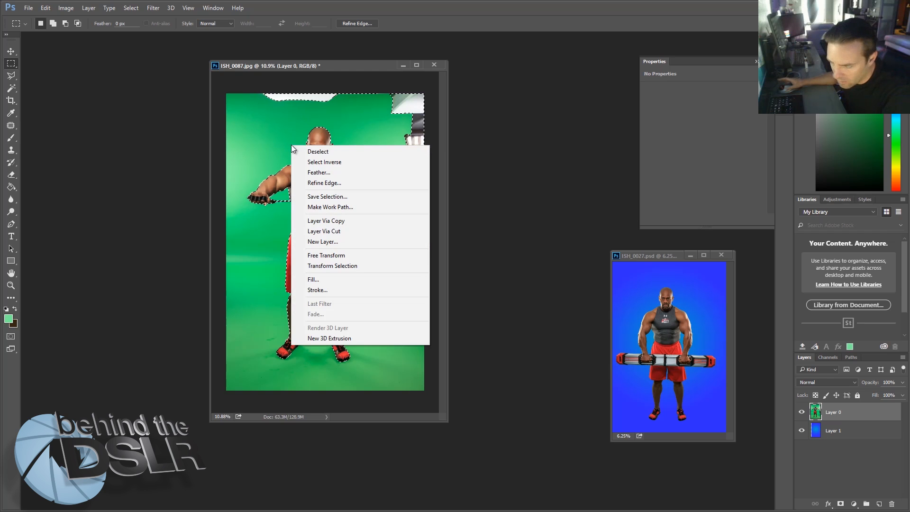
{"action": "left_click", "coordinate": [323, 183]}
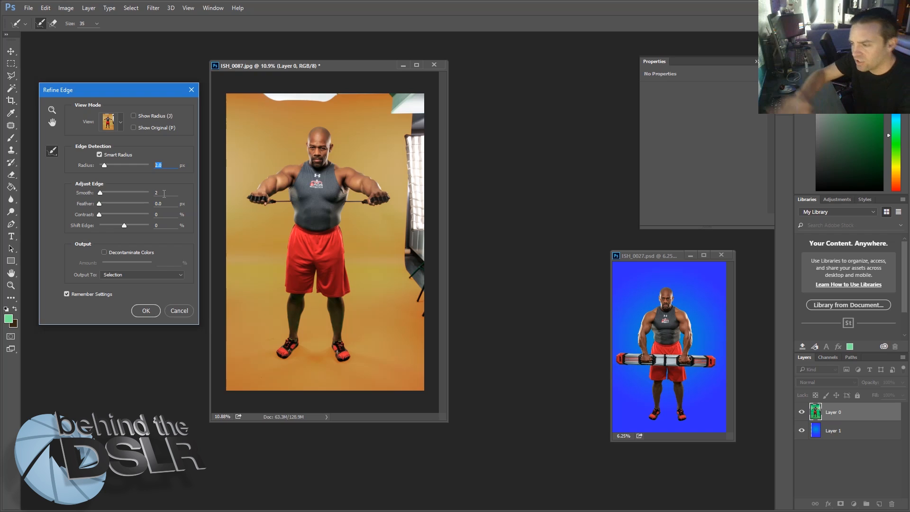
{"action": "left_click", "coordinate": [145, 311]}
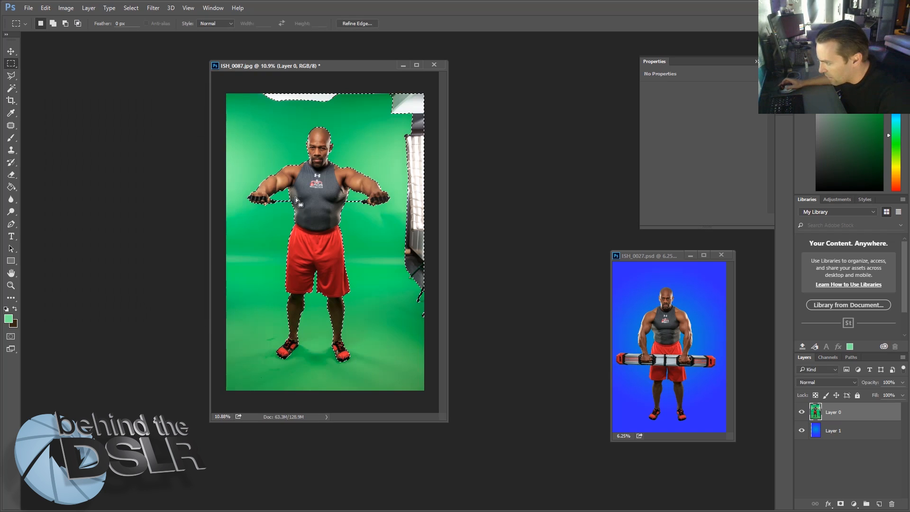
{"action": "left_click", "coordinate": [840, 504]}
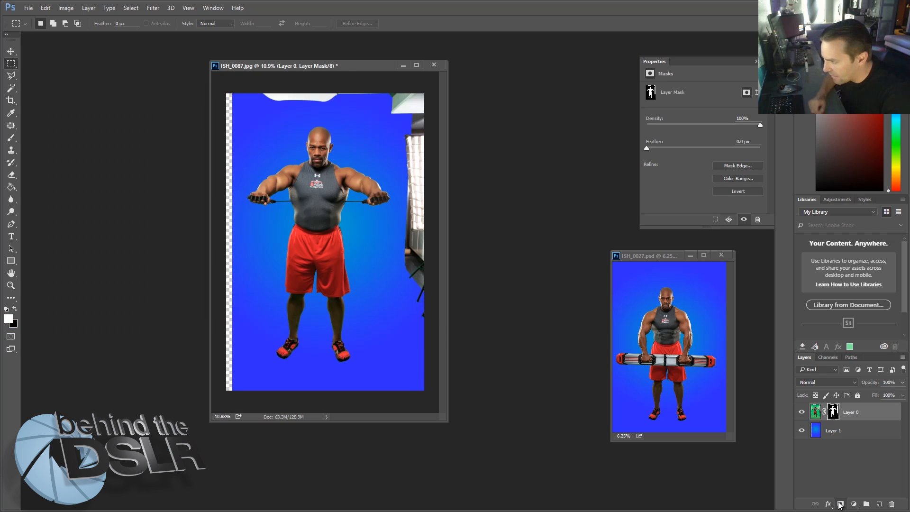
Examine the refined mask edge around the head, shoulder, outstretched arm and hand at 100% zoom
{"action": "left_click_drag", "start_coordinate": [293, 160], "coordinate": [207, 226]}
{"action": "left_click_drag", "start_coordinate": [303, 97], "coordinate": [279, 197]}
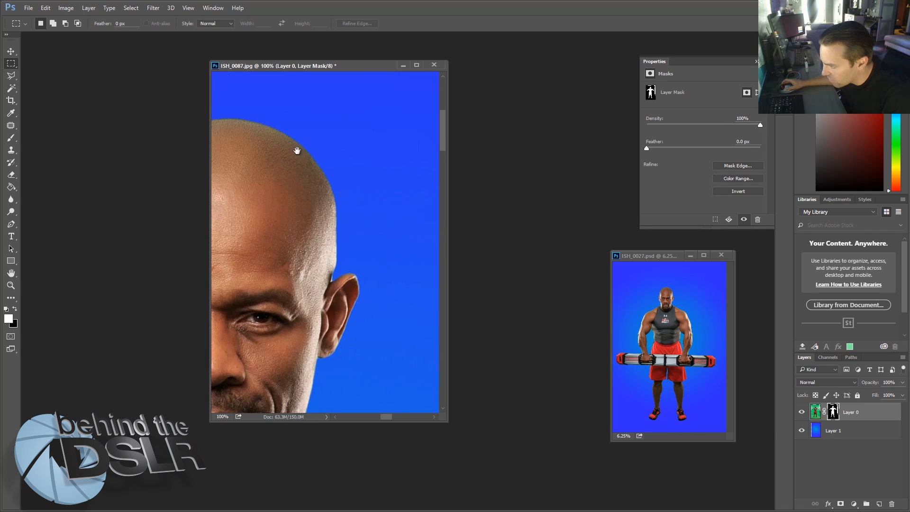
{"action": "left_click_drag", "start_coordinate": [365, 300], "coordinate": [288, 228]}
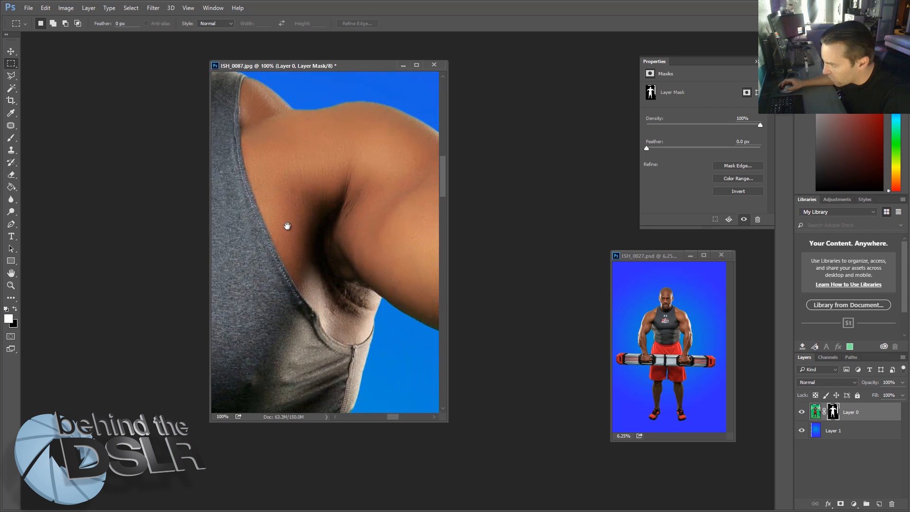
{"action": "left_click_drag", "start_coordinate": [378, 218], "coordinate": [331, 184]}
{"action": "left_click_drag", "start_coordinate": [369, 266], "coordinate": [337, 220]}
{"action": "left_click_drag", "start_coordinate": [393, 303], "coordinate": [386, 258]}
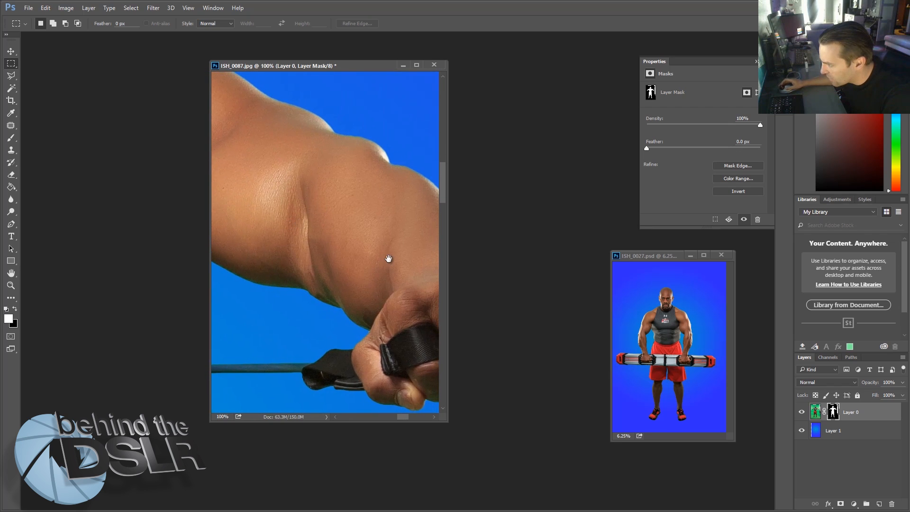
{"action": "left_click_drag", "start_coordinate": [353, 138], "coordinate": [274, 146]}
Undo the layer mask, run Refine Edge again with Smart Radius at 2.0 px, and reapply the mask to Layer 0
{"action": "left_click", "coordinate": [274, 146], "text": "alt"}
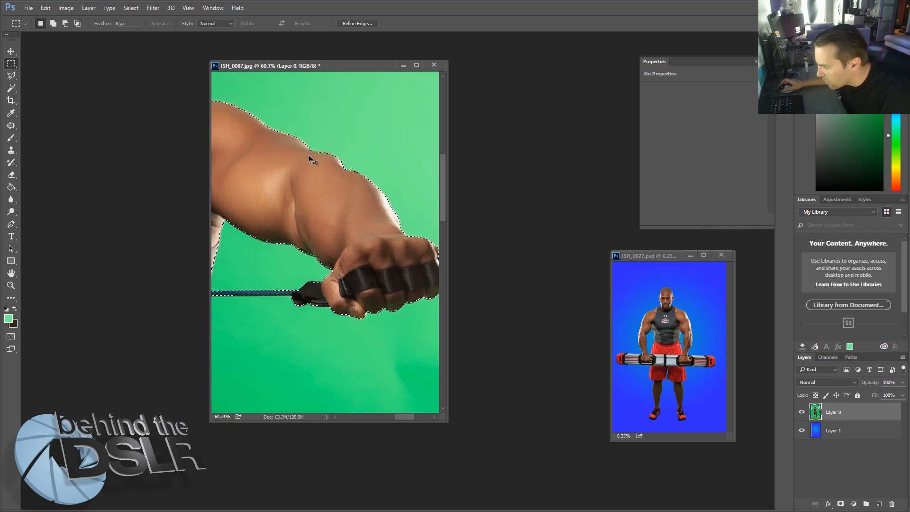
{"action": "right_click", "coordinate": [269, 179]}
{"action": "left_click", "coordinate": [308, 216]}
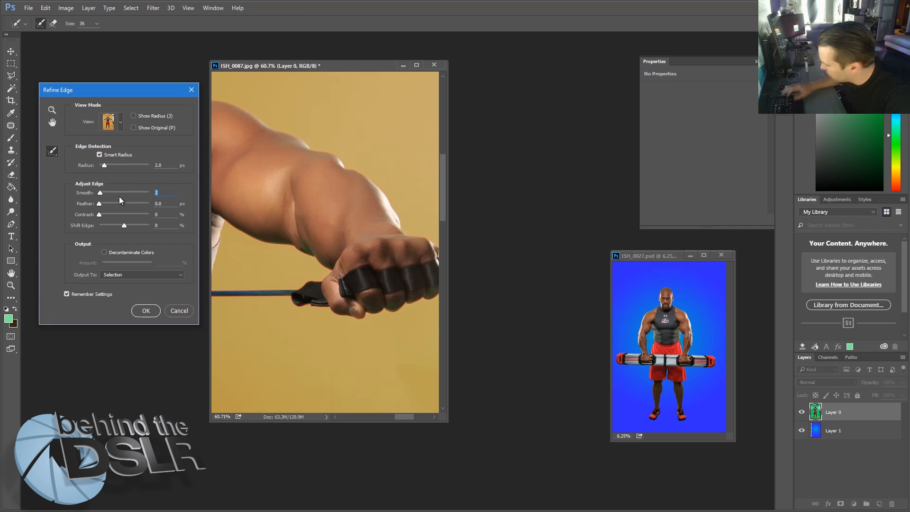
{"action": "key", "text": "Return"}
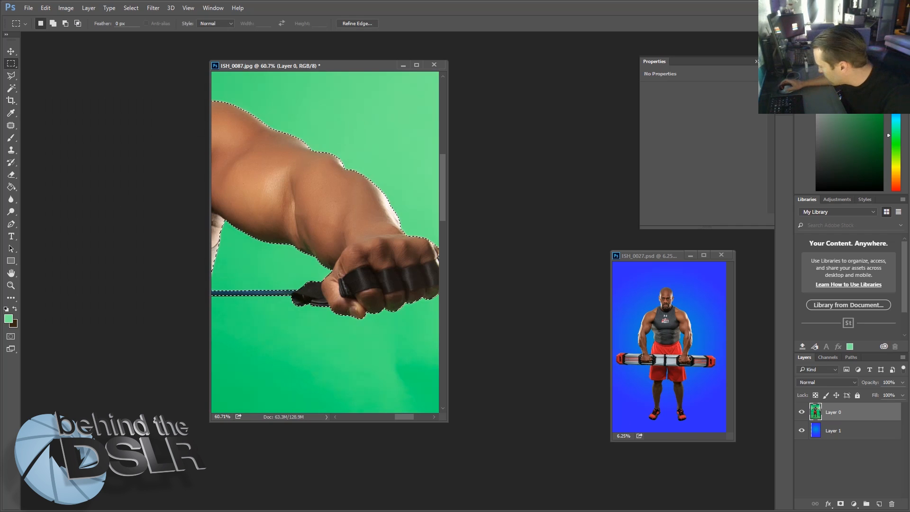
{"action": "left_click", "coordinate": [841, 504]}
Enlarge the ISH_0087.jpg window and examine the cutout from head to shoes for green spill
{"action": "left_click_drag", "start_coordinate": [298, 159], "coordinate": [238, 155]}
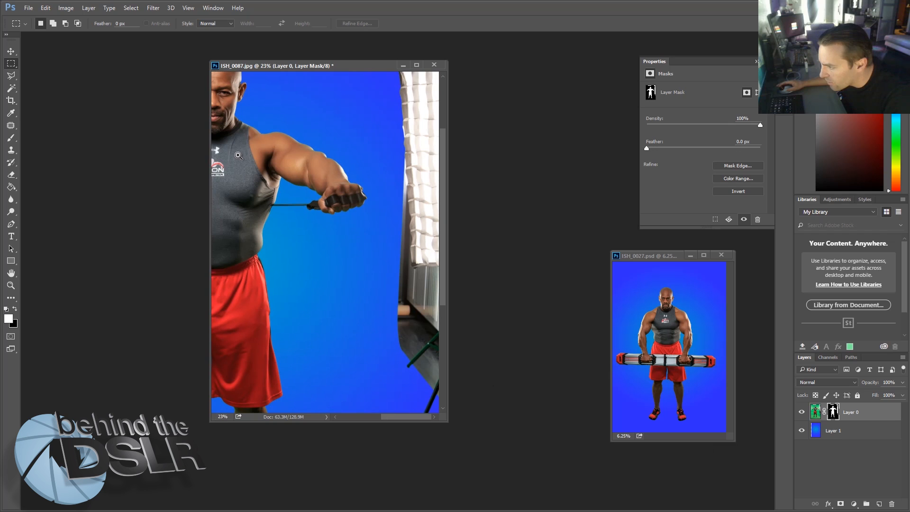
{"action": "left_click_drag", "start_coordinate": [293, 132], "coordinate": [400, 166]}
{"action": "left_click_drag", "start_coordinate": [340, 166], "coordinate": [332, 169]}
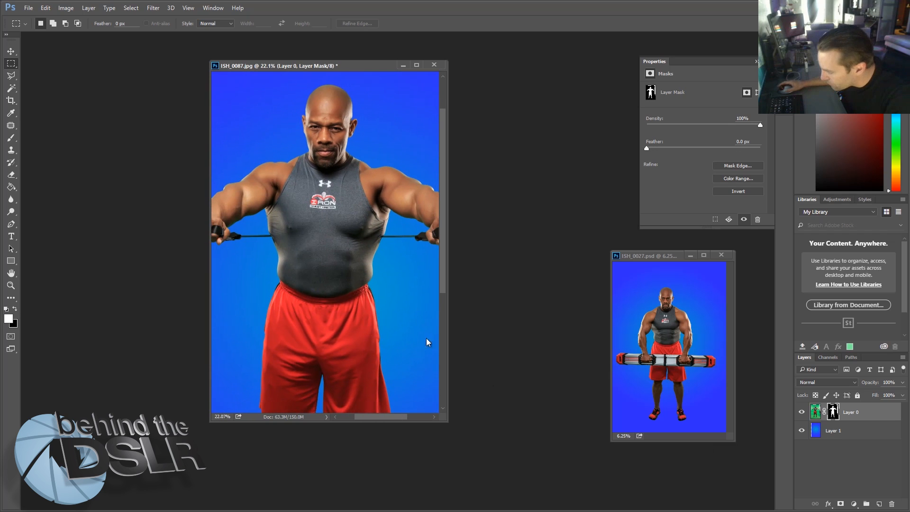
{"action": "left_click_drag", "start_coordinate": [446, 423], "coordinate": [542, 509]}
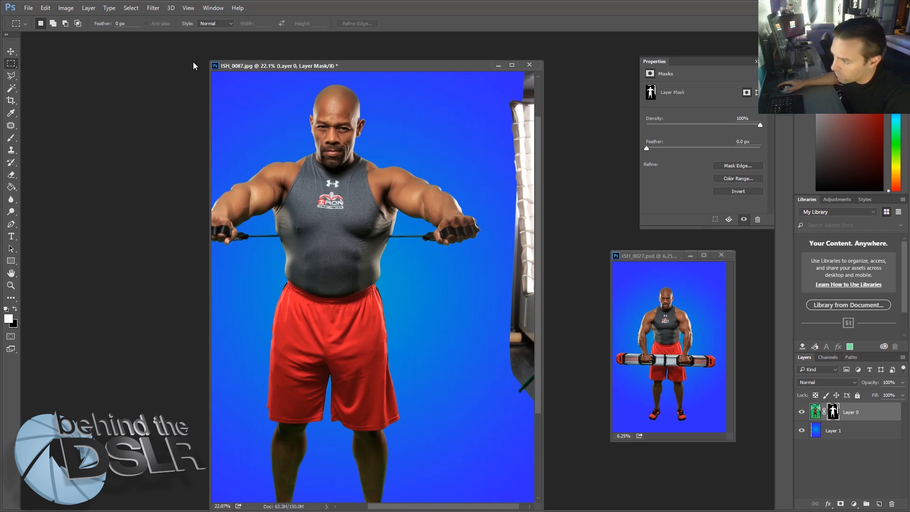
{"action": "left_click_drag", "start_coordinate": [208, 61], "coordinate": [102, 37]}
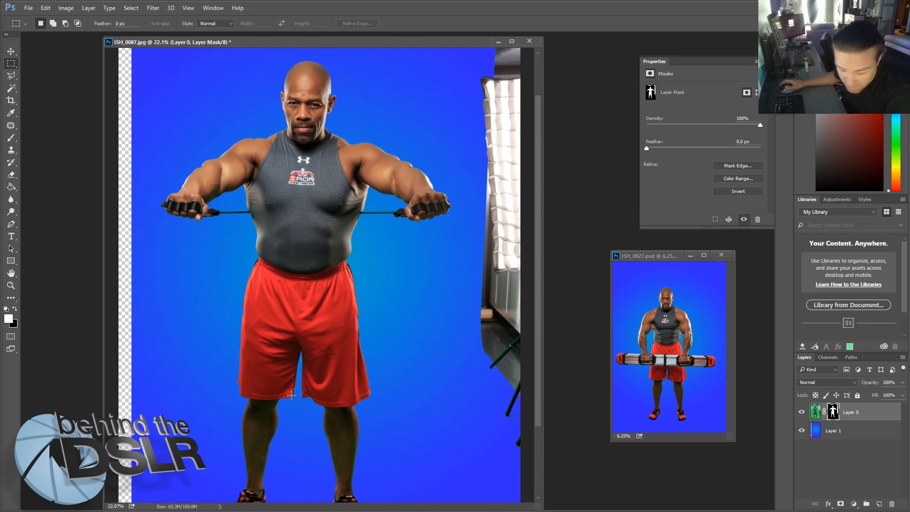
{"action": "left_click_drag", "start_coordinate": [300, 412], "coordinate": [294, 214]}
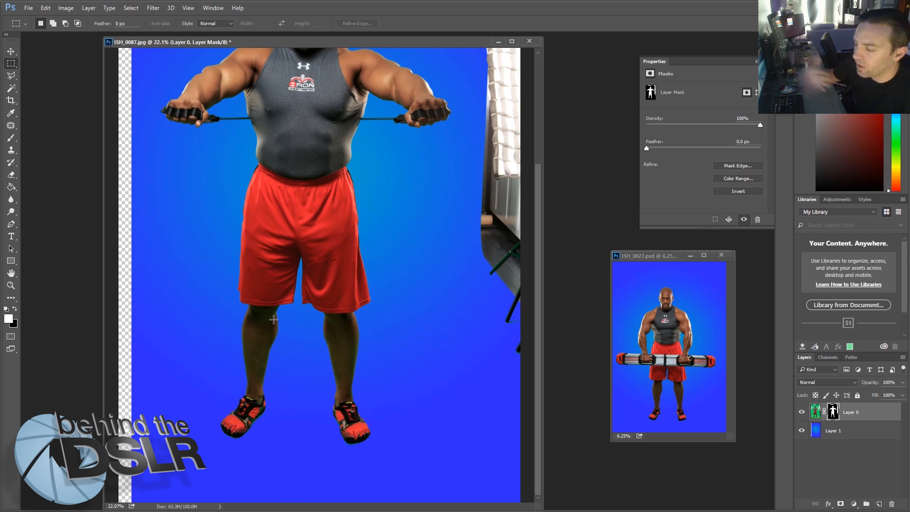
{"action": "left_click_drag", "start_coordinate": [347, 143], "coordinate": [325, 145]}
{"action": "left_click_drag", "start_coordinate": [373, 205], "coordinate": [372, 209]}
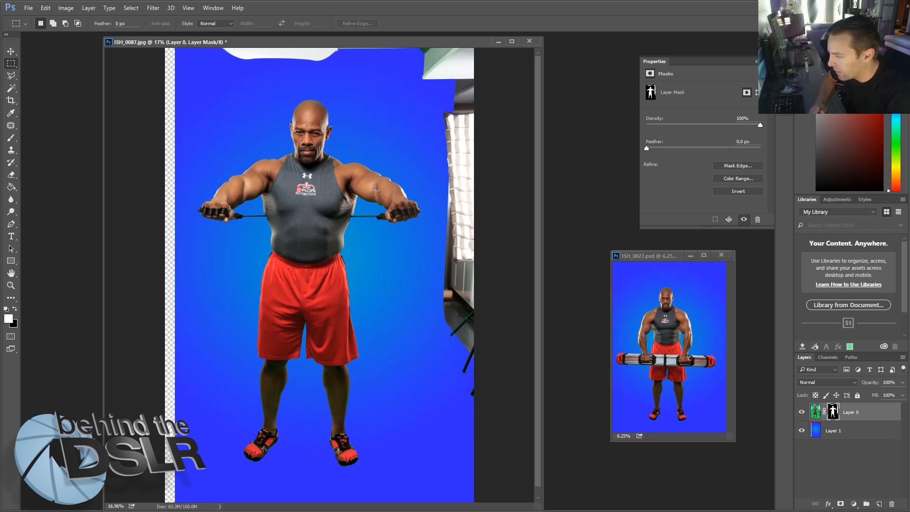
Add a Hue/Saturation adjustment layer above Layer 0 and clip it to that layer
{"action": "left_click", "coordinate": [854, 504]}
{"action": "left_click", "coordinate": [880, 392]}
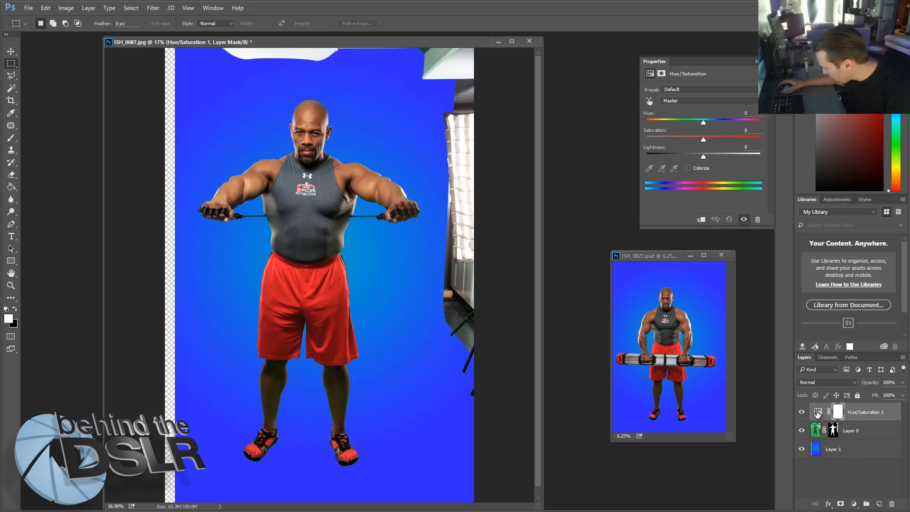
{"action": "left_click", "coordinate": [817, 413]}
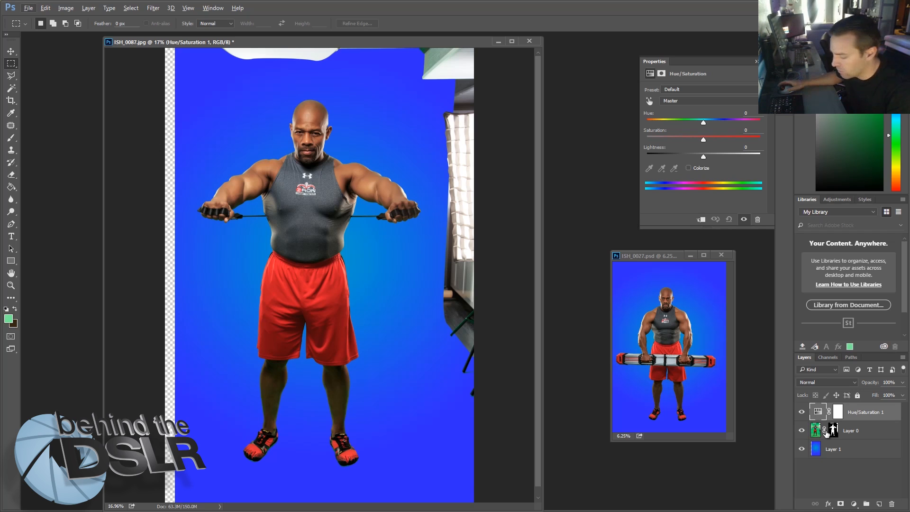
{"action": "left_click", "coordinate": [822, 420], "text": "alt"}
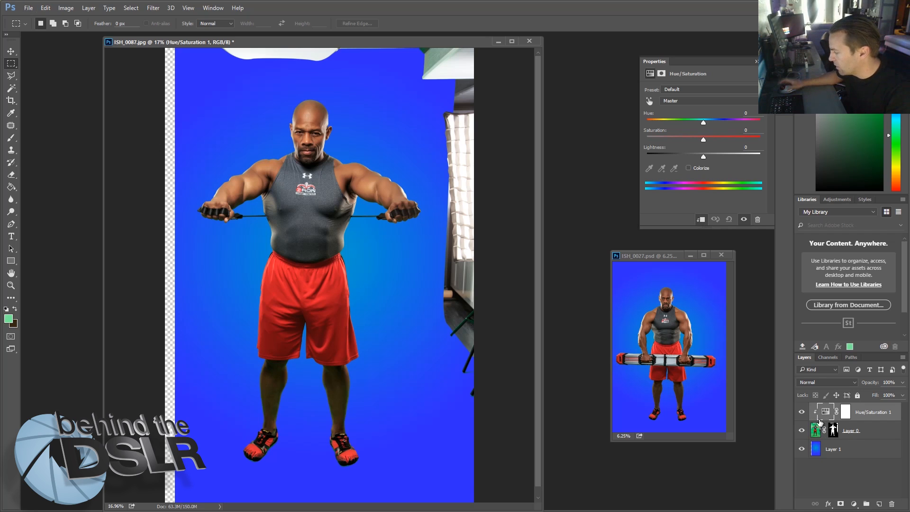
Sample the green spill below the shorts on the leg with the targeted adjustment tool and reduce the Greens saturation to -68
{"action": "left_click", "coordinate": [673, 102]}
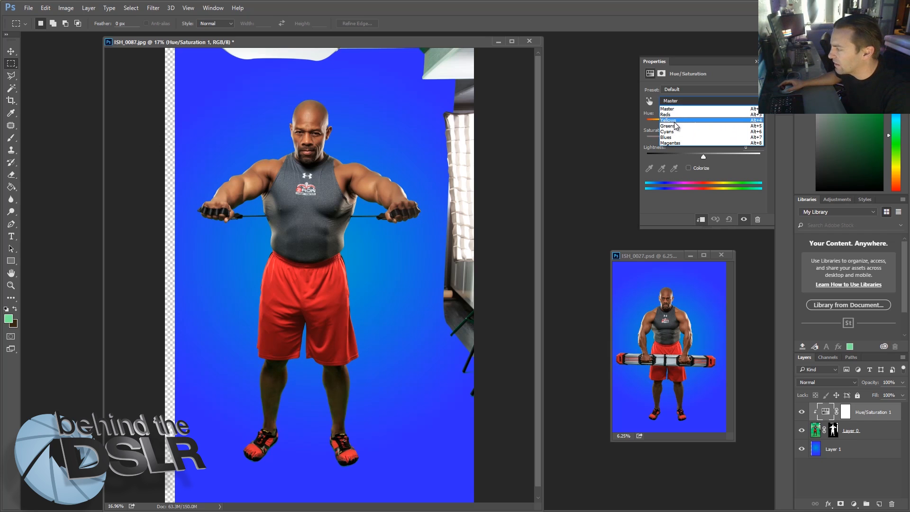
{"action": "left_click", "coordinate": [671, 101]}
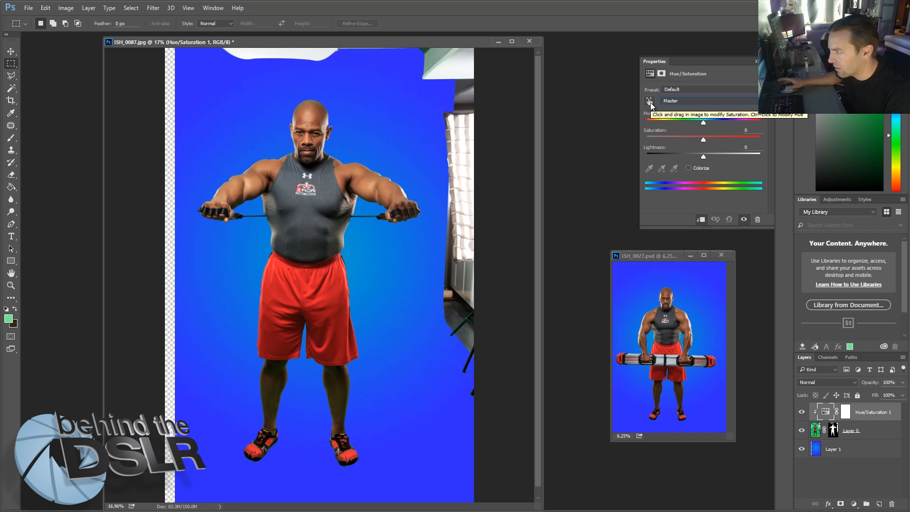
{"action": "left_click", "coordinate": [650, 102]}
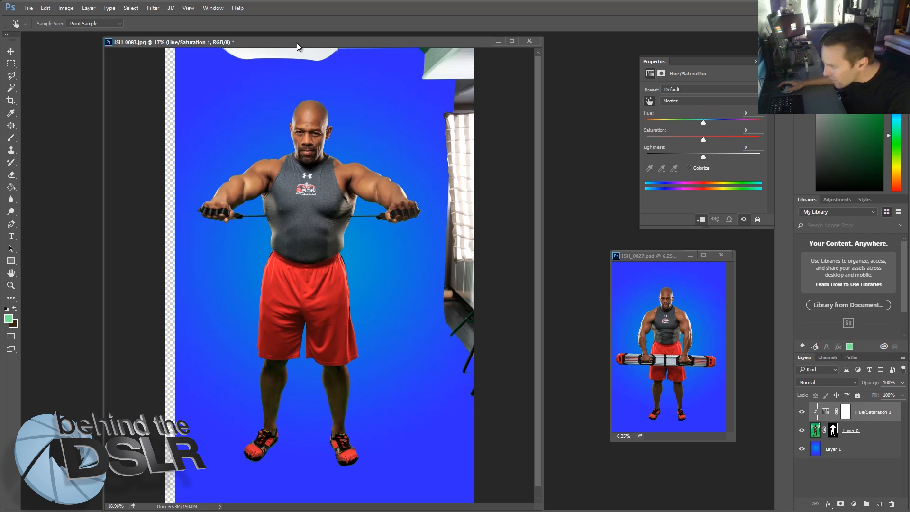
{"action": "left_click_drag", "start_coordinate": [274, 366], "coordinate": [315, 228]}
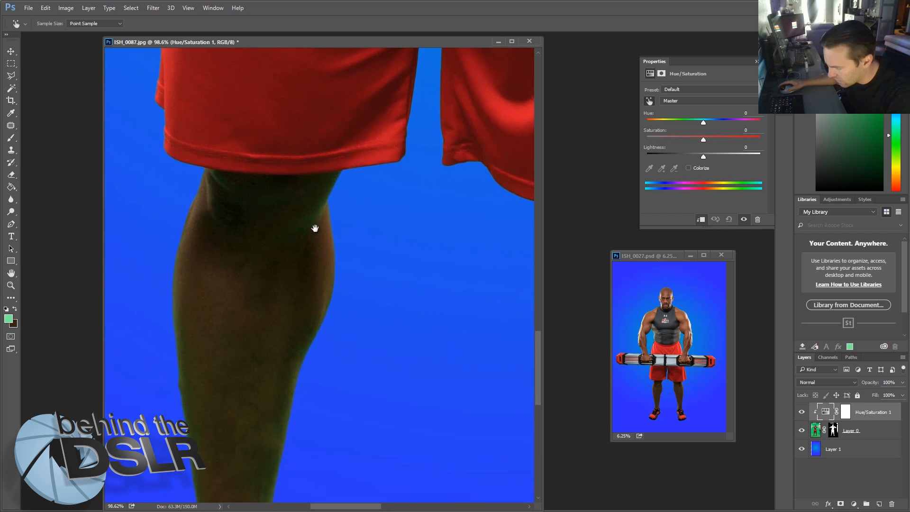
{"action": "scroll", "coordinate": [309, 236], "scroll_direction": "up", "scroll_amount": 2}
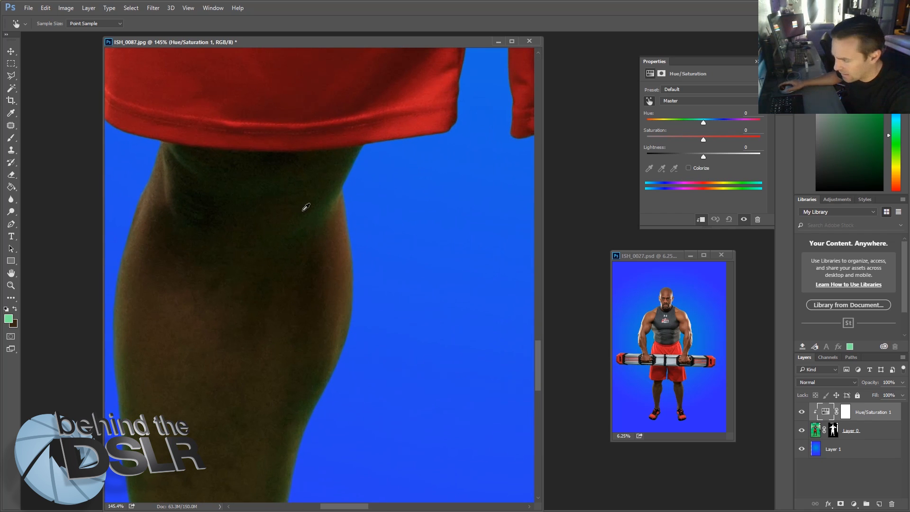
{"action": "left_click", "coordinate": [313, 224]}
{"action": "left_click_drag", "start_coordinate": [313, 223], "coordinate": [279, 227]}
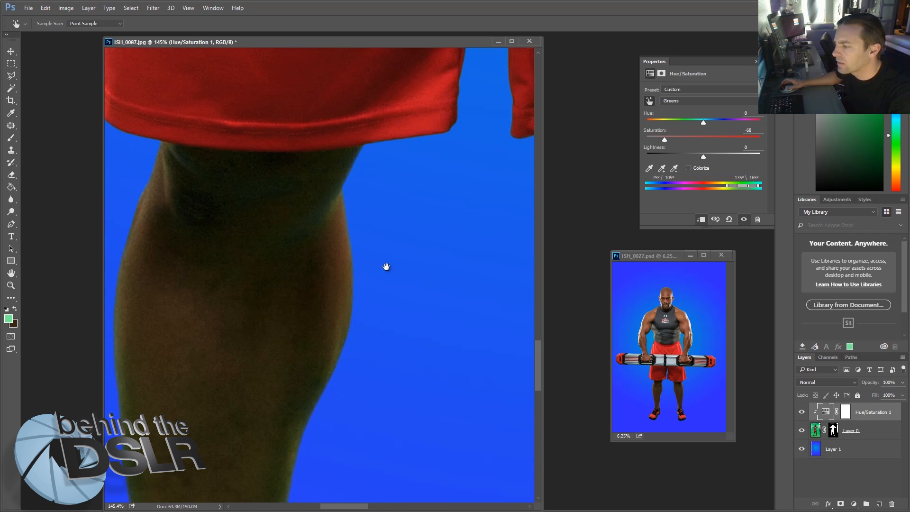
Sample the remaining spill along the edge of the lower leg with the targeted adjustment tool and set the Yellows saturation to -36
{"action": "scroll", "coordinate": [385, 264], "scroll_direction": "down", "scroll_amount": 5}
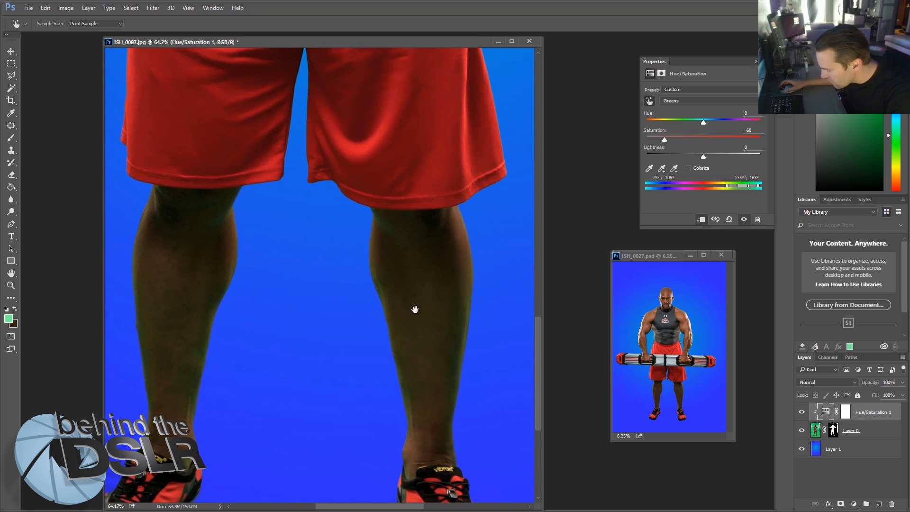
{"action": "scroll", "coordinate": [340, 385], "scroll_direction": "up", "scroll_amount": 7}
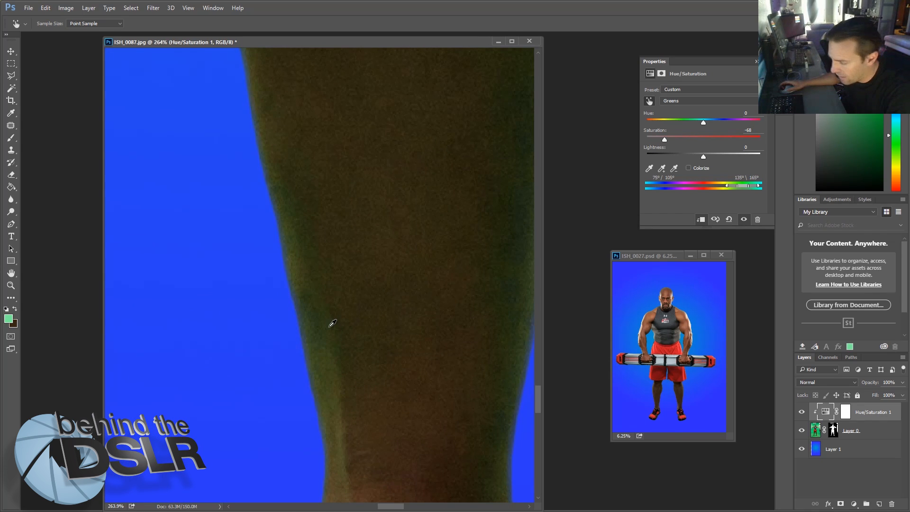
{"action": "mouse_move", "coordinate": [323, 311]}
{"action": "left_mouse_down"}
{"action": "mouse_move", "coordinate": [303, 319]}
{"action": "mouse_move", "coordinate": [328, 308]}
{"action": "left_mouse_up"}
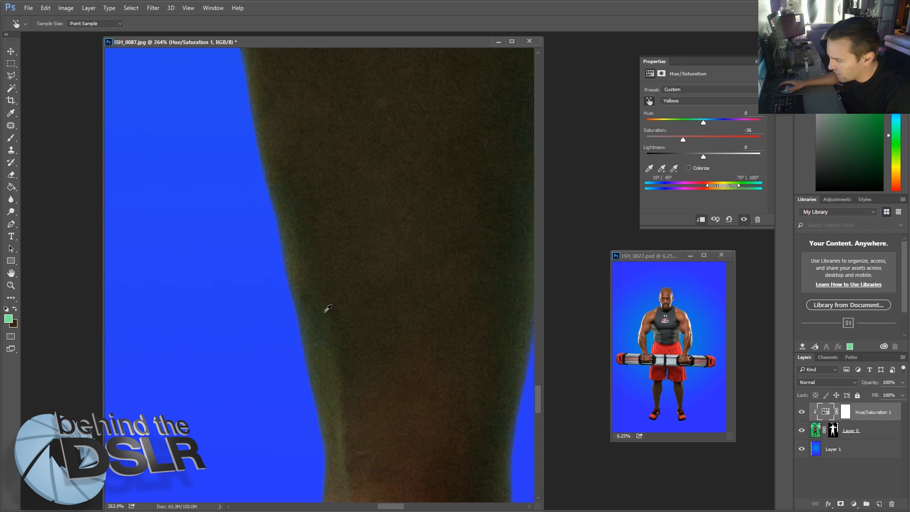
{"action": "scroll", "coordinate": [327, 308], "scroll_direction": "down", "scroll_amount": 6}
{"action": "scroll", "coordinate": [263, 313], "scroll_direction": "up", "scroll_amount": 8}
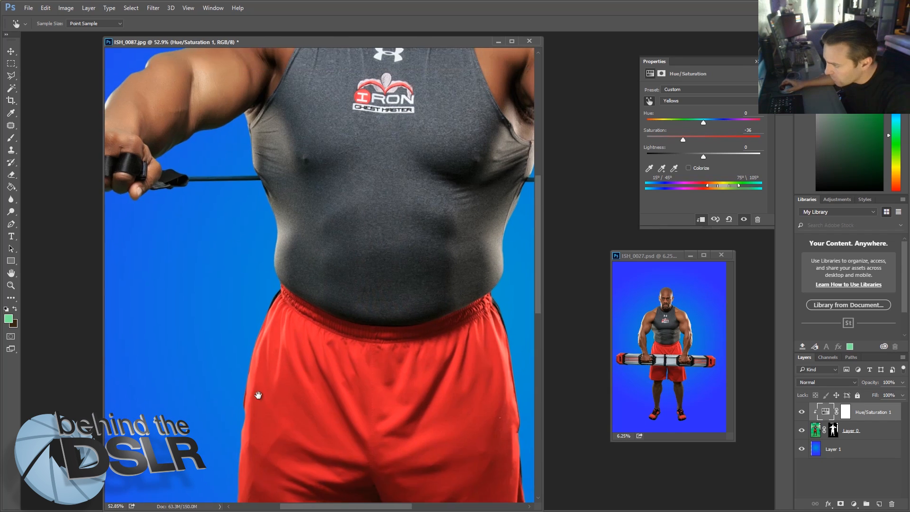
{"action": "scroll", "coordinate": [265, 370], "scroll_direction": "up", "scroll_amount": 3}
{"action": "scroll", "coordinate": [274, 345], "scroll_direction": "down", "scroll_amount": 12}
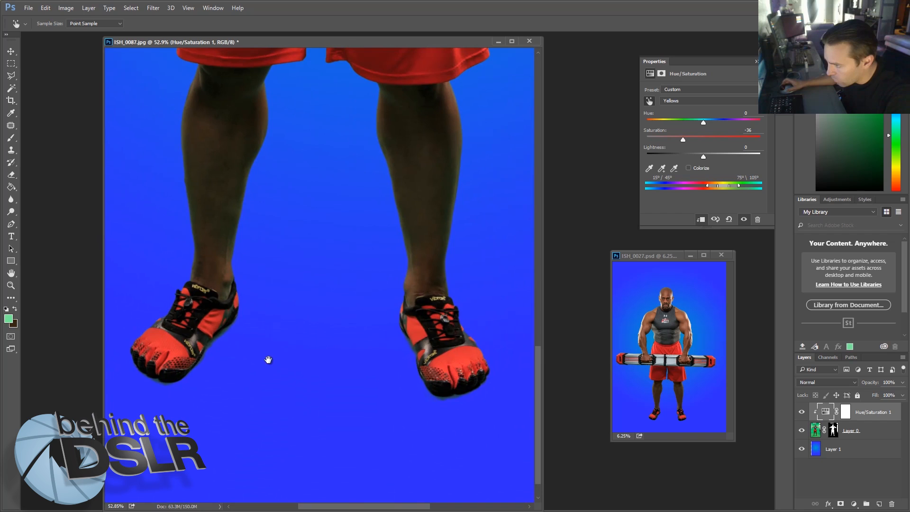
{"action": "scroll", "coordinate": [269, 359], "scroll_direction": "up", "scroll_amount": 2}
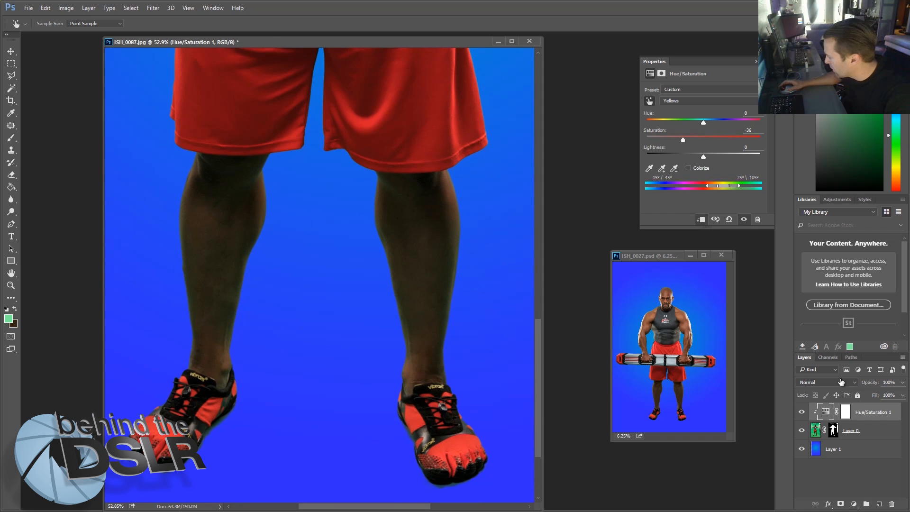
Add a new empty layer above Hue/Saturation 1 and activate the Brush tool
{"action": "left_click", "coordinate": [878, 504]}
{"action": "key", "text": "m"}
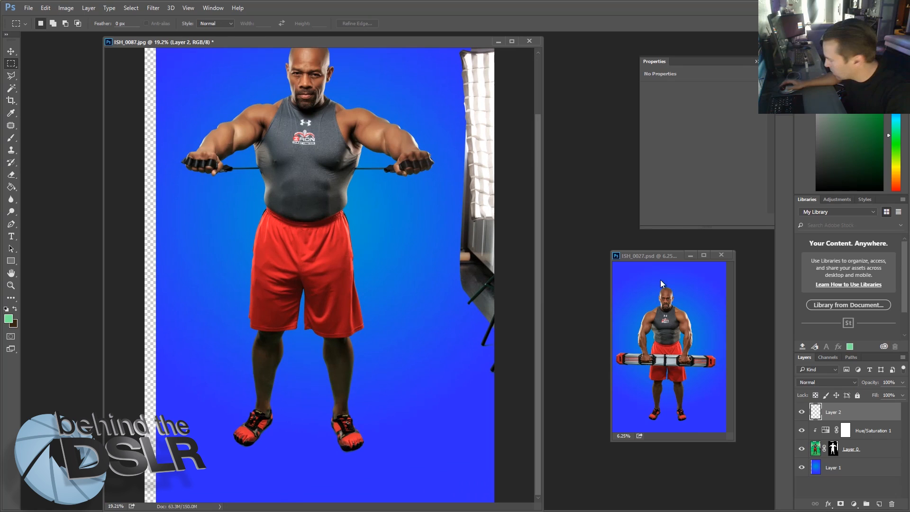
{"action": "left_click", "coordinate": [11, 137]}
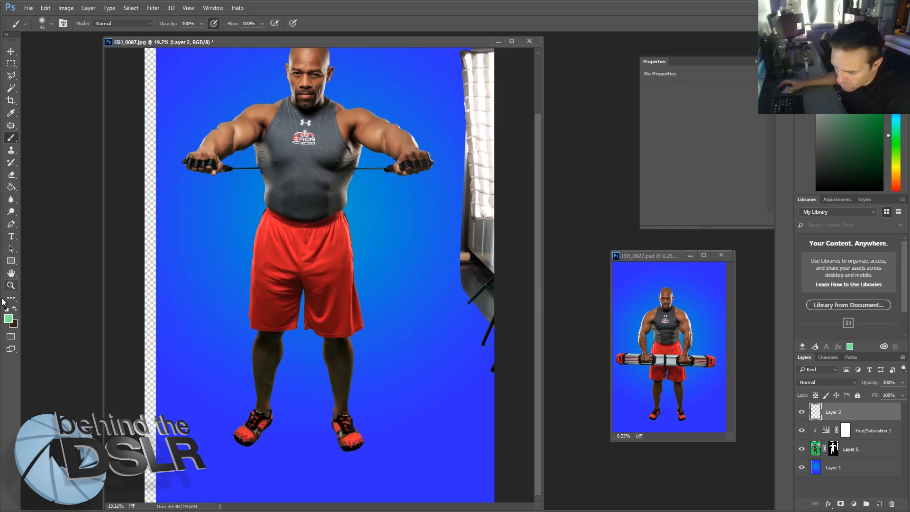
Pick a purple foreground color and paint a diagonal stroke across the man's torso and background on the new layer with a 700 px brush
{"action": "key", "text": "i"}
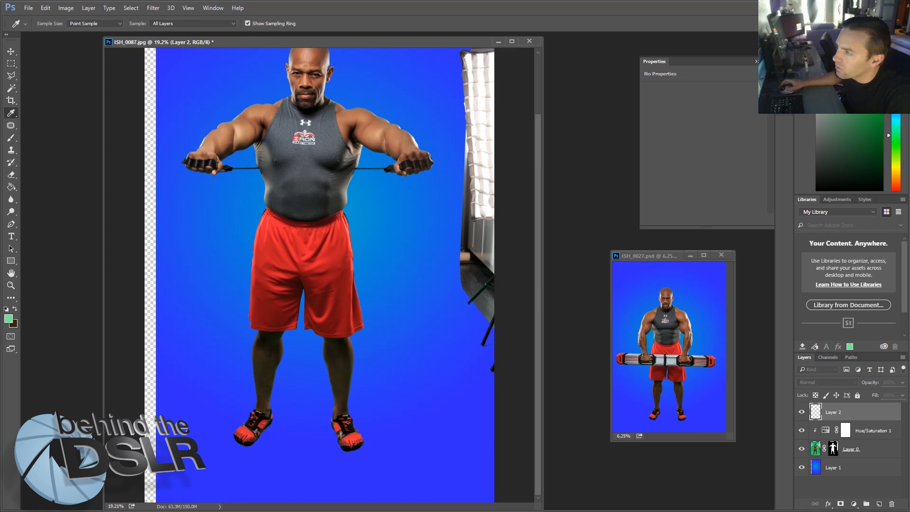
{"action": "left_click", "coordinate": [218, 68]}
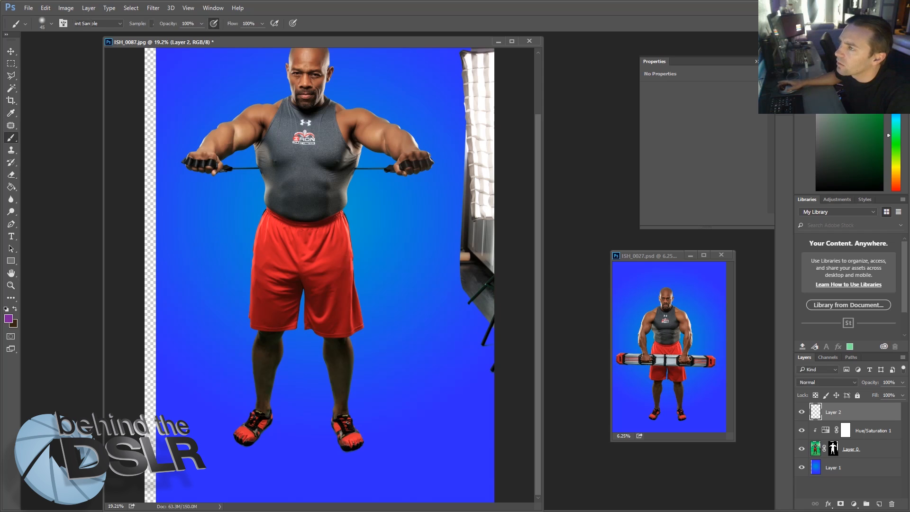
{"action": "key", "text": "bracketright"}
{"action": "key", "text": "bracketright"}
{"action": "key", "text": "bracketright"}
{"action": "key", "text": "bracketright"}
{"action": "key", "text": "bracketright"}
{"action": "key", "text": "bracketright"}
{"action": "key", "text": "bracketright"}
{"action": "key", "text": "bracketright"}
{"action": "key", "text": "bracketright"}
{"action": "key", "text": "bracketright"}
{"action": "key", "text": "bracketright"}
{"action": "key", "text": "bracketright"}
{"action": "key", "text": "bracketright"}
{"action": "key", "text": "bracketright"}
{"action": "key", "text": "bracketright"}
{"action": "mouse_move", "coordinate": [189, 81]}
{"action": "left_mouse_down"}
{"action": "mouse_move", "coordinate": [208, 113]}
{"action": "mouse_move", "coordinate": [397, 246]}
{"action": "mouse_move", "coordinate": [412, 286]}
{"action": "left_mouse_up"}
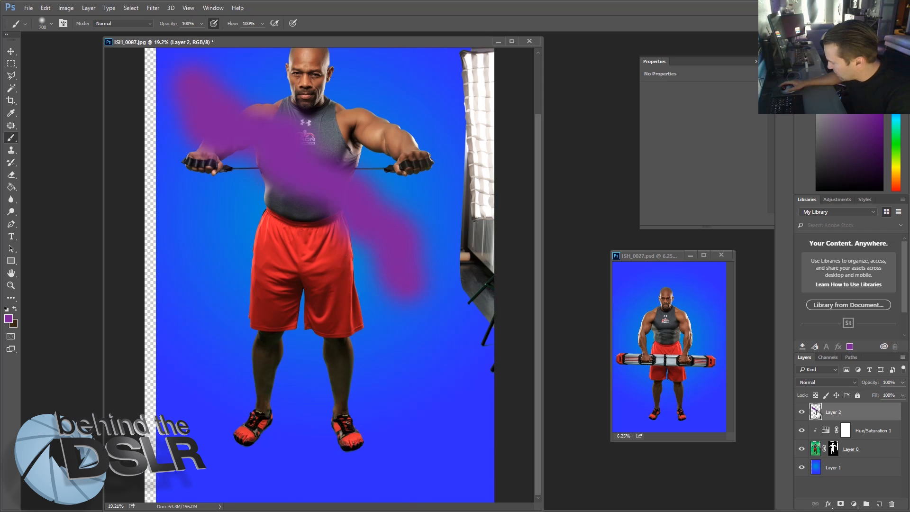
Set Layer 2's blend mode to Color and clip it to the layers below
{"action": "left_click", "coordinate": [816, 382]}
{"action": "left_click", "coordinate": [809, 375]}
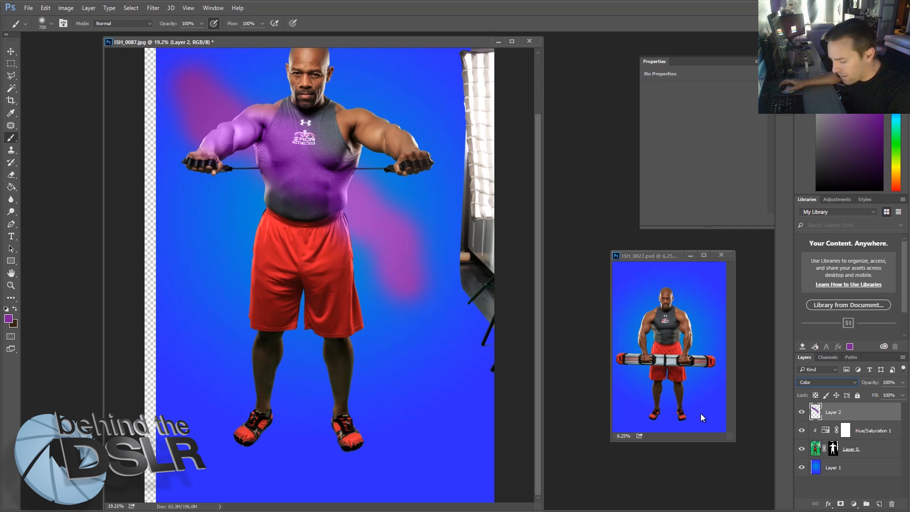
{"action": "left_click", "coordinate": [816, 417], "text": "alt"}
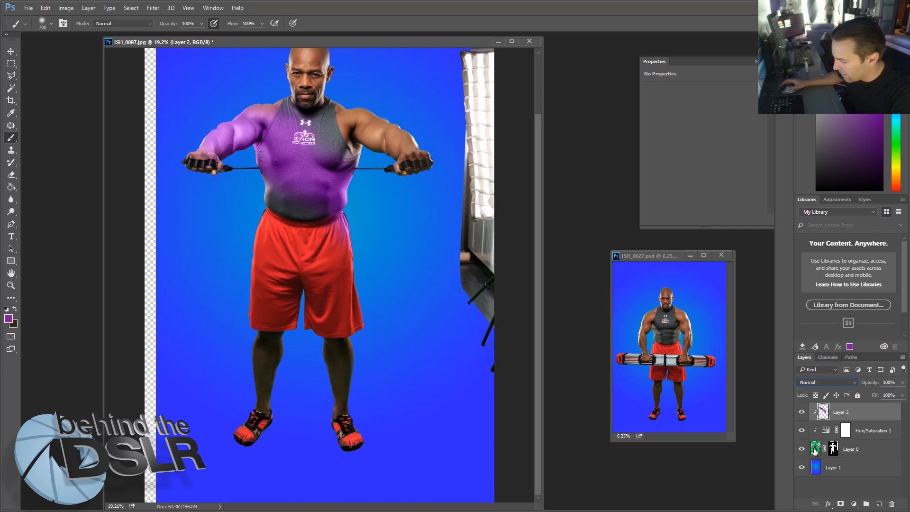
Paint purple over the man's face, arm, shorts and one leg on the clipped Layer 2 to test the layer mask's limits
{"action": "left_click", "coordinate": [814, 450]}
{"action": "left_click", "coordinate": [833, 448]}
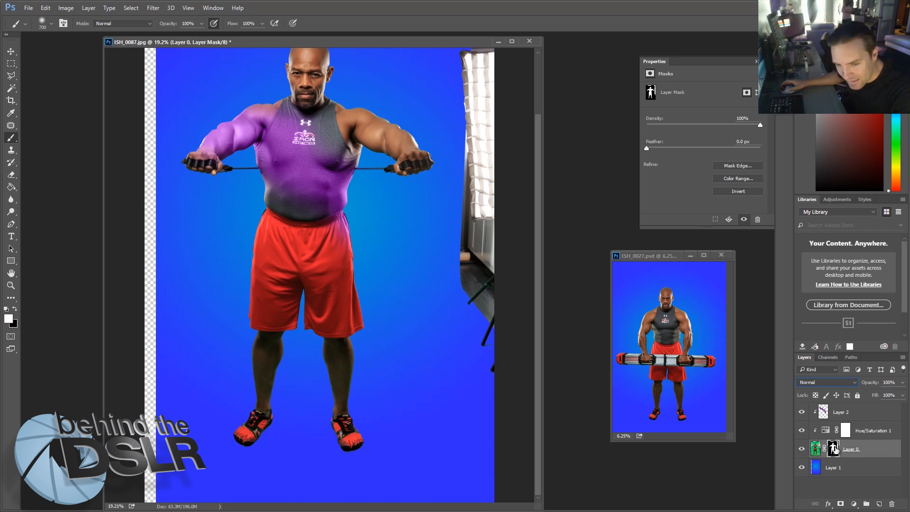
{"action": "left_click", "coordinate": [824, 411]}
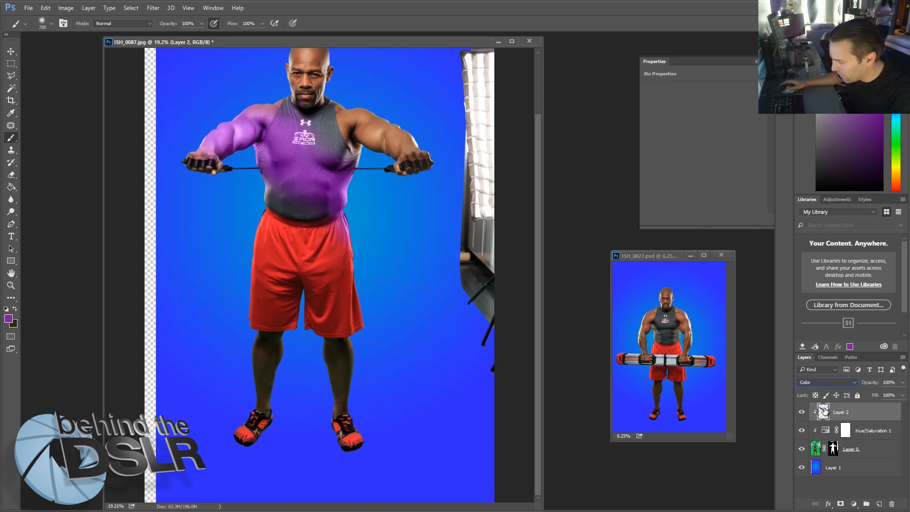
{"action": "left_click", "coordinate": [833, 450]}
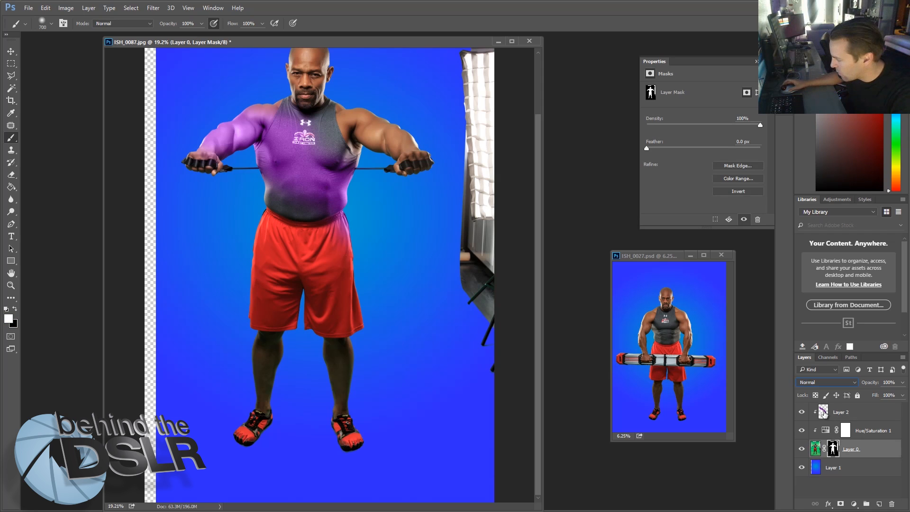
{"action": "left_click", "coordinate": [823, 413]}
{"action": "mouse_move", "coordinate": [339, 142]}
{"action": "left_mouse_down"}
{"action": "mouse_move", "coordinate": [299, 119]}
{"action": "mouse_move", "coordinate": [308, 81]}
{"action": "mouse_move", "coordinate": [389, 142]}
{"action": "mouse_move", "coordinate": [398, 161]}
{"action": "left_mouse_up"}
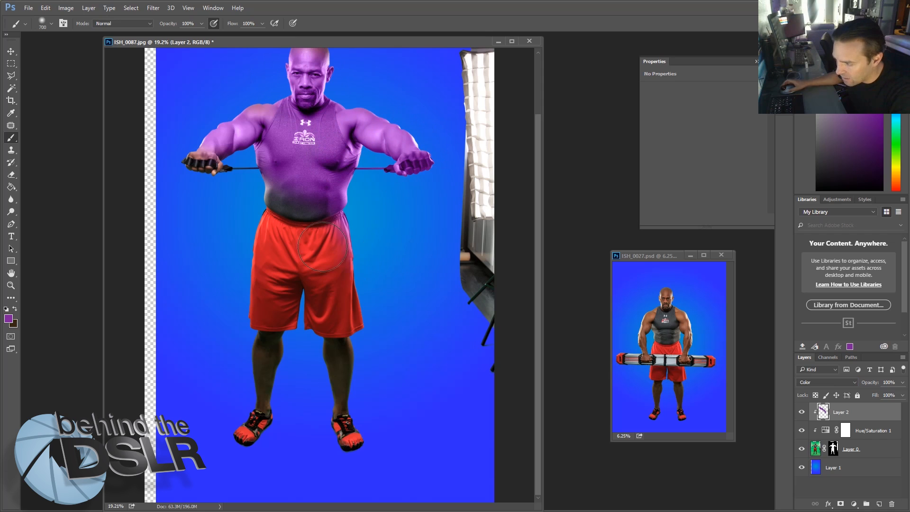
{"action": "mouse_move", "coordinate": [322, 246]}
{"action": "left_mouse_down"}
{"action": "mouse_move", "coordinate": [348, 277]}
{"action": "mouse_move", "coordinate": [369, 345]}
{"action": "mouse_move", "coordinate": [322, 385]}
{"action": "mouse_move", "coordinate": [339, 379]}
{"action": "left_mouse_up"}
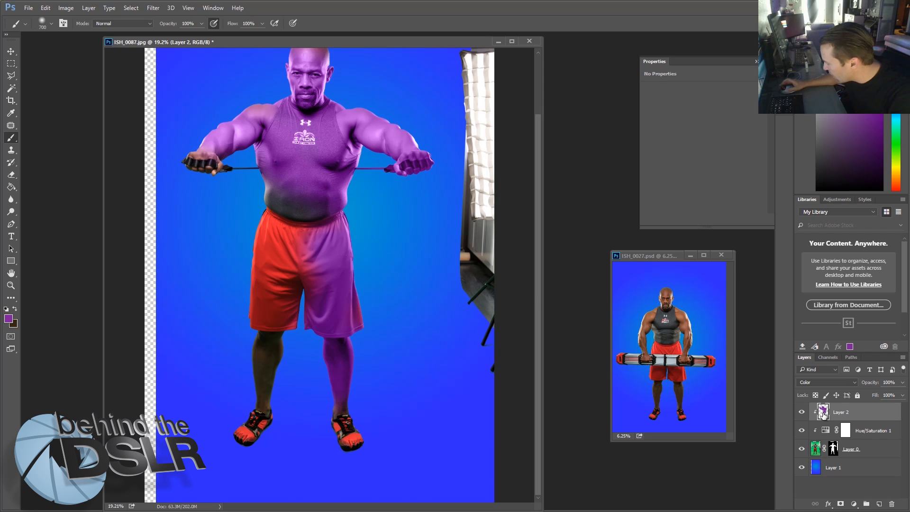
Erase all the purple paint from Layer 2 using the Eraser at 1500 px
{"action": "left_click", "coordinate": [12, 175]}
{"action": "key", "text": "bracketright"}
{"action": "key", "text": "bracketright"}
{"action": "key", "text": "bracketright"}
{"action": "key", "text": "bracketright"}
{"action": "key", "text": "bracketright"}
{"action": "key", "text": "bracketright"}
{"action": "key", "text": "bracketright"}
{"action": "key", "text": "bracketright"}
{"action": "key", "text": "bracketright"}
{"action": "key", "text": "bracketright"}
{"action": "key", "text": "bracketright"}
{"action": "key", "text": "bracketright"}
{"action": "key", "text": "bracketright"}
{"action": "key", "text": "bracketright"}
{"action": "key", "text": "bracketright"}
{"action": "key", "text": "bracketright"}
{"action": "key", "text": "bracketright"}
{"action": "key", "text": "bracketright"}
{"action": "key", "text": "bracketright"}
{"action": "key", "text": "bracketright"}
{"action": "mouse_move", "coordinate": [346, 375]}
{"action": "left_mouse_down"}
{"action": "mouse_move", "coordinate": [350, 393]}
{"action": "mouse_move", "coordinate": [326, 262]}
{"action": "mouse_move", "coordinate": [395, 179]}
{"action": "mouse_move", "coordinate": [339, 2]}
{"action": "mouse_move", "coordinate": [308, 185]}
{"action": "left_mouse_up"}
{"action": "mouse_move", "coordinate": [288, 129]}
{"action": "left_mouse_down"}
{"action": "mouse_move", "coordinate": [309, 233]}
{"action": "mouse_move", "coordinate": [413, 296]}
{"action": "mouse_move", "coordinate": [377, 312]}
{"action": "mouse_move", "coordinate": [338, 215]}
{"action": "mouse_move", "coordinate": [325, 61]}
{"action": "mouse_move", "coordinate": [378, 81]}
{"action": "mouse_move", "coordinate": [392, 129]}
{"action": "left_mouse_up"}
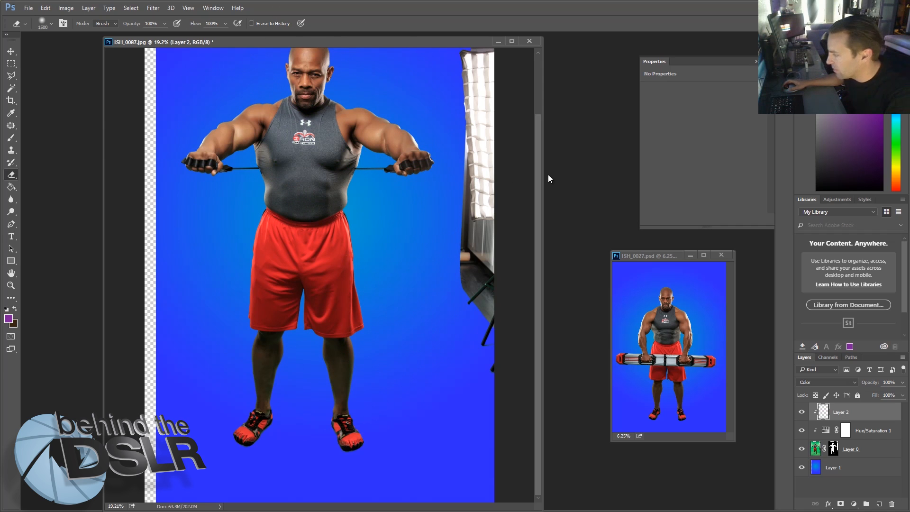
Try to recolor the green spill on the leg in Layer 0 using the Color Replacement tool at 70 px with a sampled brown skin tone
{"action": "scroll", "coordinate": [541, 181], "scroll_direction": "up", "scroll_amount": 2}
{"action": "left_click", "coordinate": [11, 138]}
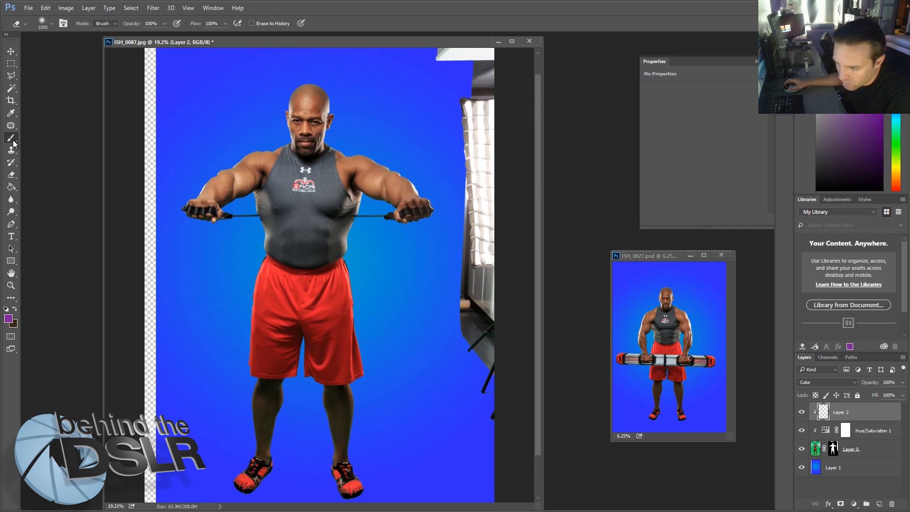
{"action": "left_click", "coordinate": [46, 156]}
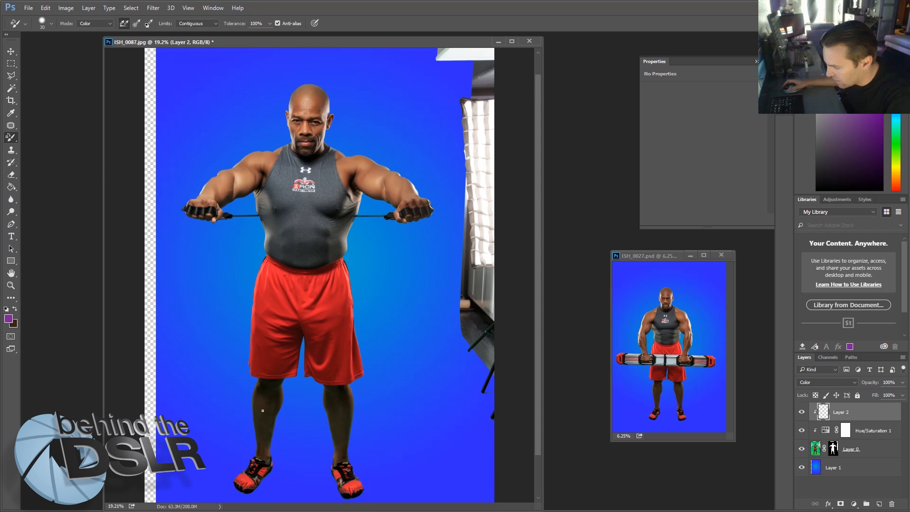
{"action": "left_click_drag", "start_coordinate": [267, 397], "coordinate": [335, 440]}
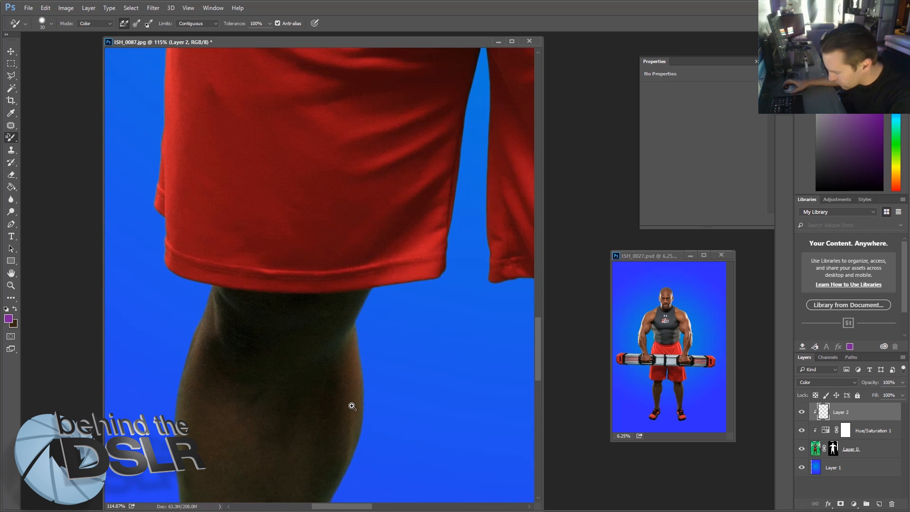
{"action": "key", "text": "alt"}
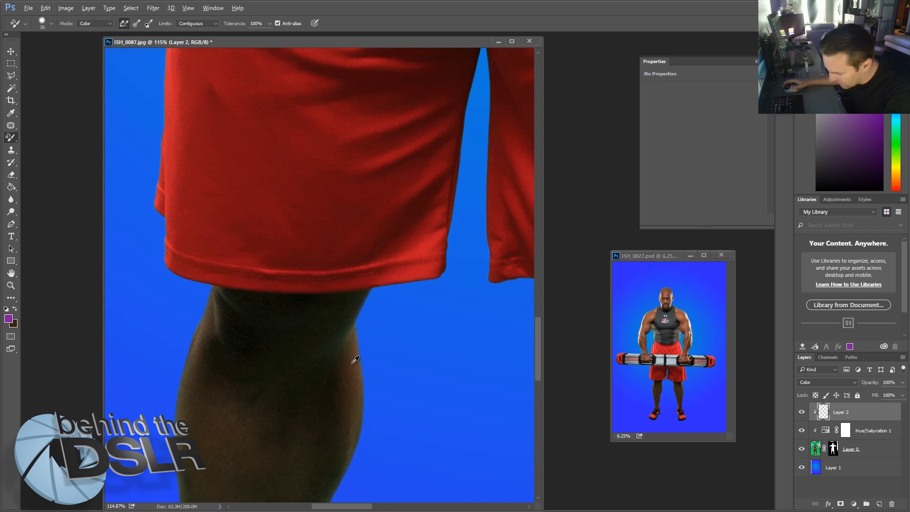
{"action": "left_click", "coordinate": [353, 358], "text": "alt"}
{"action": "key", "text": "bracketright"}
{"action": "key", "text": "bracketright"}
{"action": "key", "text": "bracketright"}
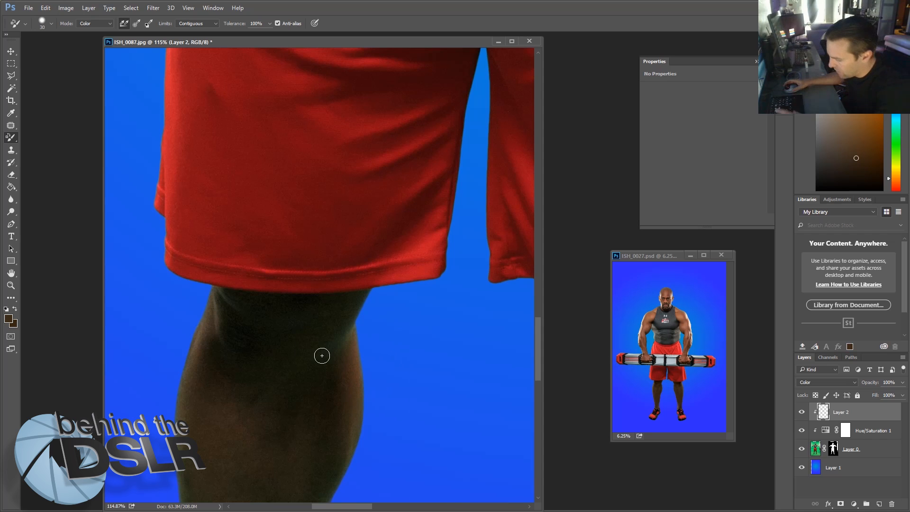
{"action": "key", "text": "bracketright"}
{"action": "key", "text": "bracketright"}
{"action": "key", "text": "bracketright"}
{"action": "key", "text": "bracketright"}
{"action": "key", "text": "bracketright"}
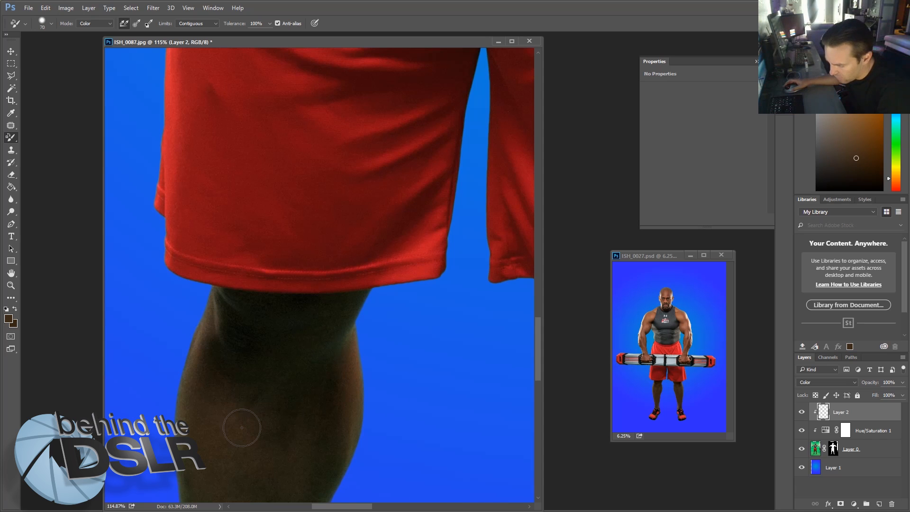
{"action": "left_click", "coordinate": [816, 448]}
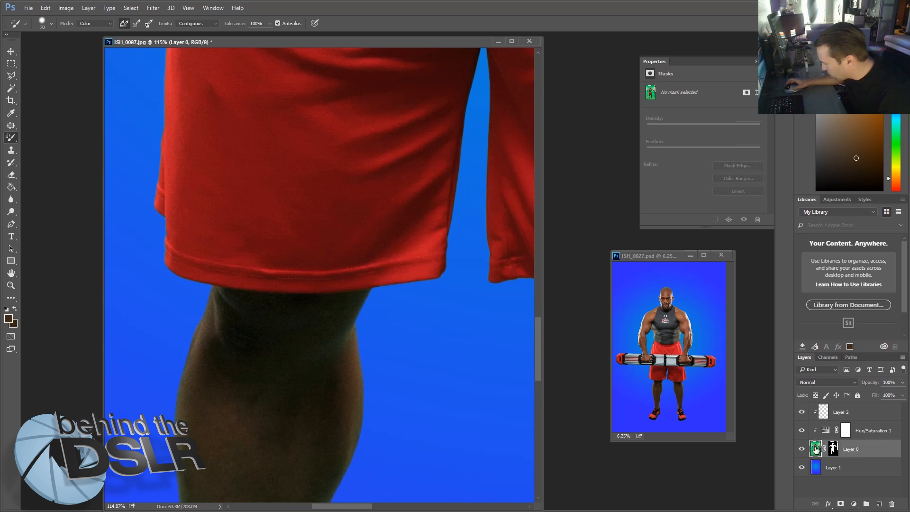
{"action": "mouse_move", "coordinate": [327, 379]}
{"action": "left_mouse_down"}
{"action": "mouse_move", "coordinate": [269, 385]}
{"action": "mouse_move", "coordinate": [243, 375]}
{"action": "mouse_move", "coordinate": [201, 396]}
{"action": "mouse_move", "coordinate": [309, 420]}
{"action": "mouse_move", "coordinate": [278, 338]}
{"action": "mouse_move", "coordinate": [241, 334]}
{"action": "mouse_move", "coordinate": [336, 344]}
{"action": "mouse_move", "coordinate": [326, 368]}
{"action": "mouse_move", "coordinate": [288, 383]}
{"action": "mouse_move", "coordinate": [319, 437]}
{"action": "mouse_move", "coordinate": [307, 411]}
{"action": "left_mouse_up"}
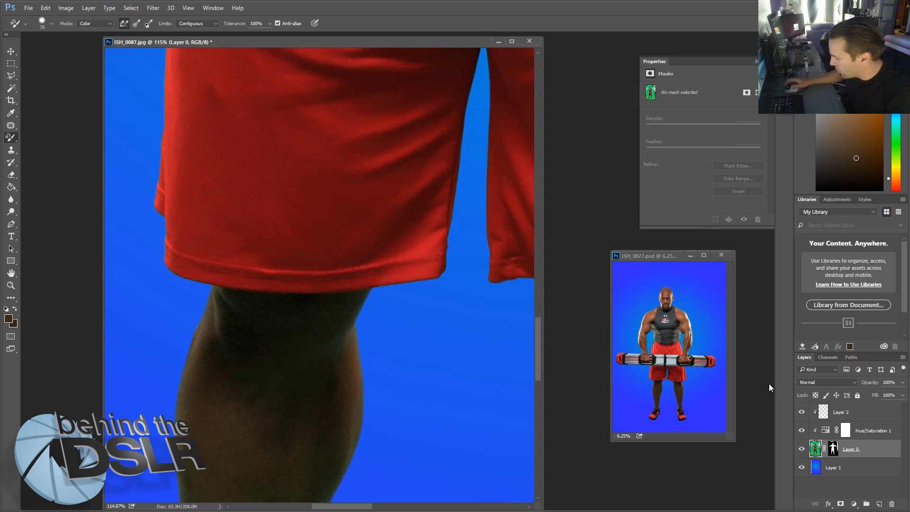
Return to Layer 2 and paint a brown skin tone sampled from the calf over the green spill with the Brush tool at 250 px
{"action": "left_click", "coordinate": [847, 412]}
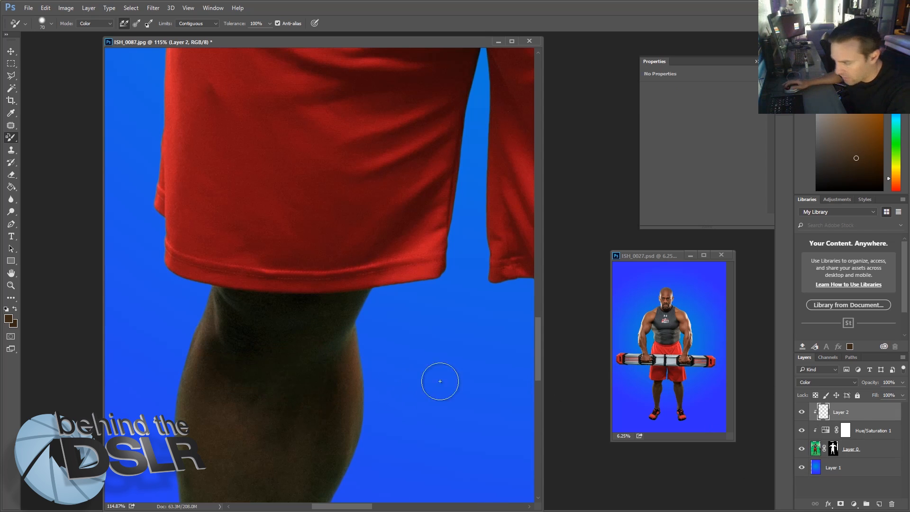
{"action": "scroll", "coordinate": [373, 341], "scroll_direction": "down", "scroll_amount": 3}
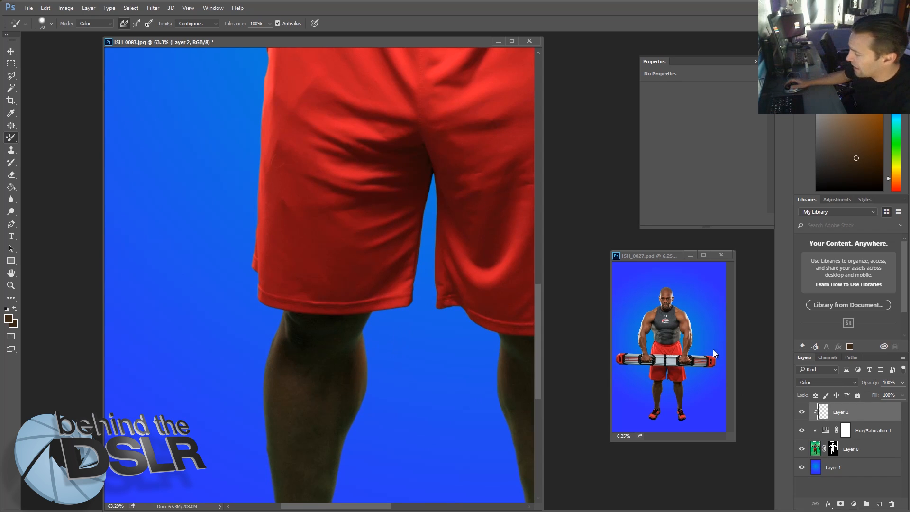
{"action": "right_click", "coordinate": [16, 143]}
{"action": "left_click", "coordinate": [33, 138]}
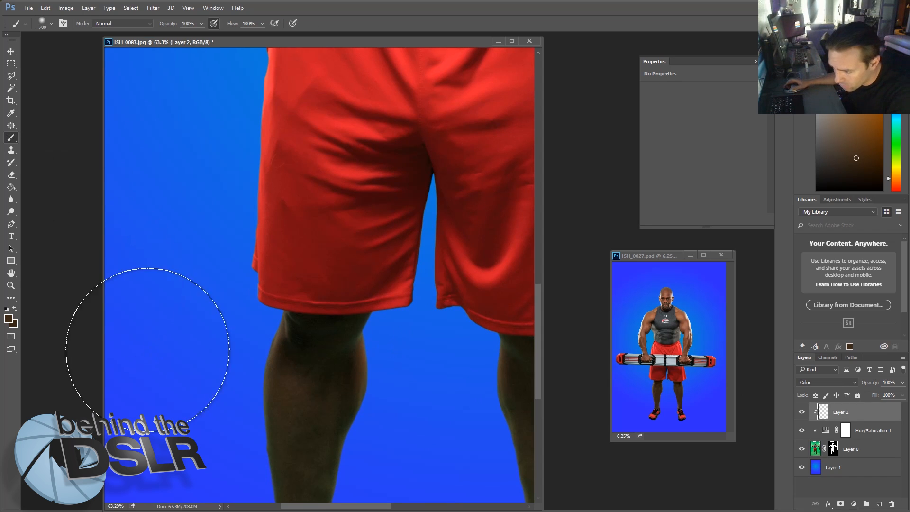
{"action": "scroll", "coordinate": [340, 408], "scroll_direction": "up", "scroll_amount": 3}
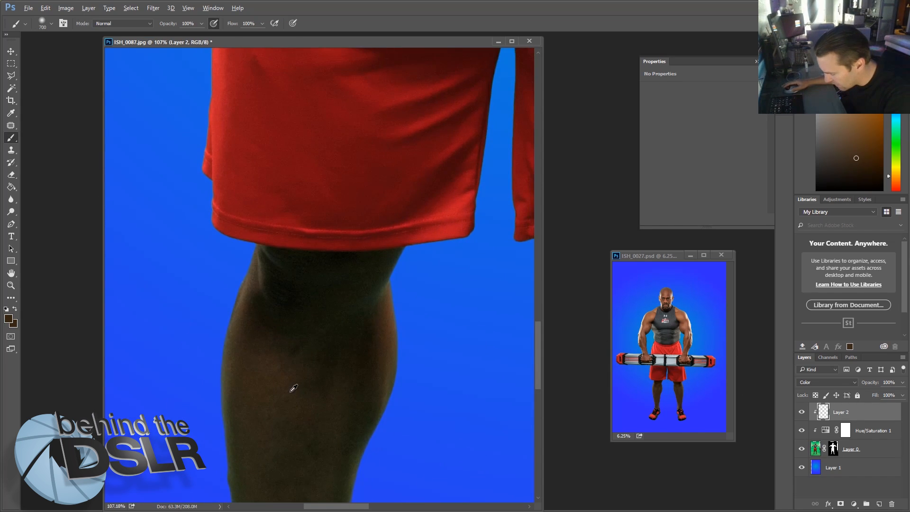
{"action": "key", "text": "bracketleft"}
{"action": "key", "text": "bracketleft"}
{"action": "key", "text": "bracketleft"}
{"action": "key", "text": "bracketleft"}
{"action": "key", "text": "bracketleft"}
{"action": "mouse_move", "coordinate": [362, 372]}
{"action": "left_mouse_down"}
{"action": "mouse_move", "coordinate": [346, 319]}
{"action": "mouse_move", "coordinate": [284, 291]}
{"action": "left_mouse_up"}
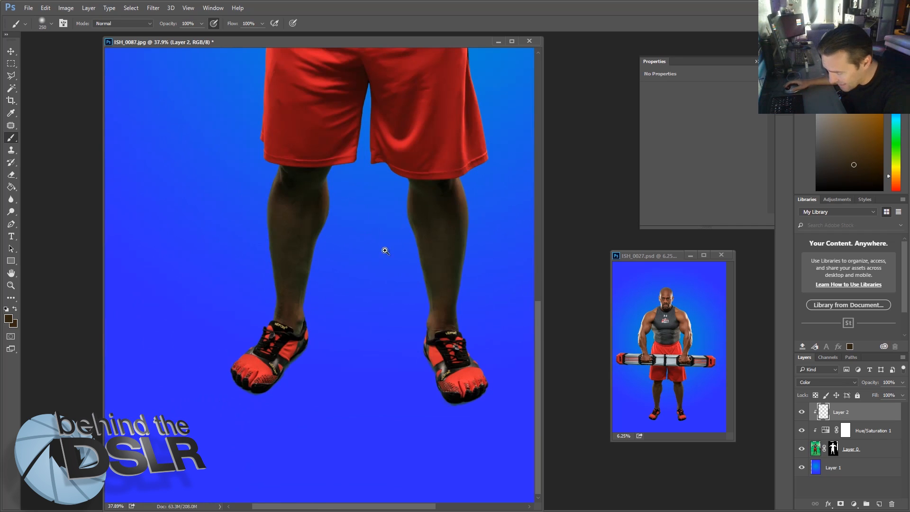
Paint a sampled brown skin tone over the green spill just below the shorts on the first leg, reducing the brush to 100 px
{"action": "mouse_move", "coordinate": [314, 173]}
{"action": "left_mouse_down"}
{"action": "mouse_move", "coordinate": [401, 226]}
{"action": "mouse_move", "coordinate": [256, 203]}
{"action": "mouse_move", "coordinate": [318, 248]}
{"action": "left_mouse_up"}
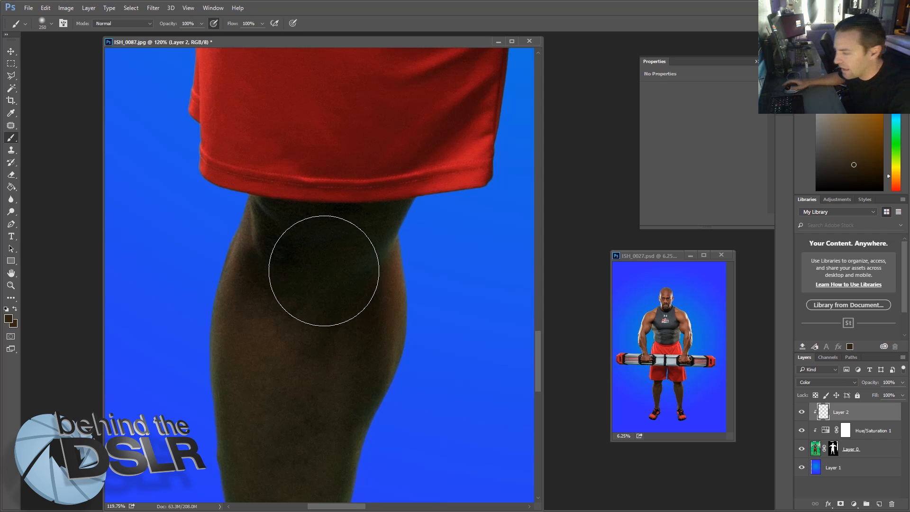
{"action": "left_click", "coordinate": [257, 312], "text": "alt"}
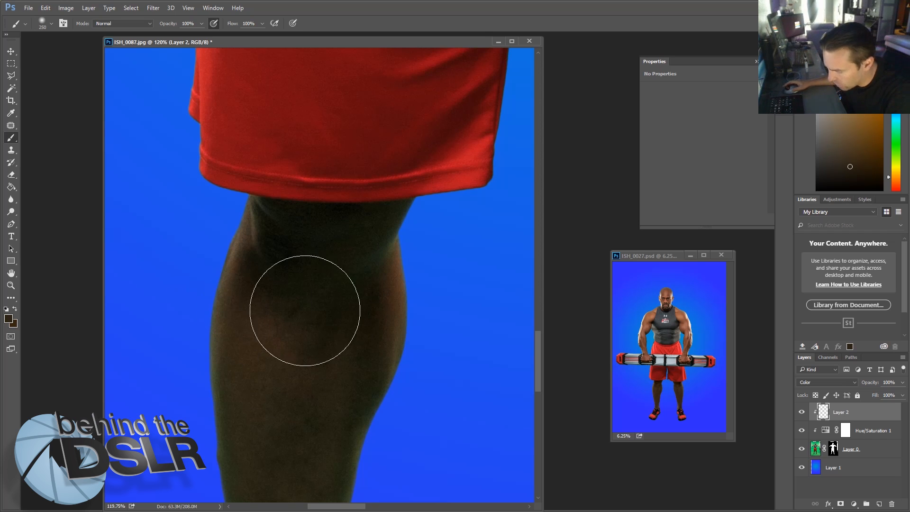
{"action": "mouse_move", "coordinate": [324, 317]}
{"action": "left_mouse_down"}
{"action": "mouse_move", "coordinate": [365, 315]}
{"action": "mouse_move", "coordinate": [331, 284]}
{"action": "mouse_move", "coordinate": [284, 264]}
{"action": "left_mouse_up"}
{"action": "key", "text": "bracketleft"}
{"action": "key", "text": "bracketleft"}
{"action": "key", "text": "bracketleft"}
{"action": "key", "text": "bracketleft"}
{"action": "key", "text": "bracketleft"}
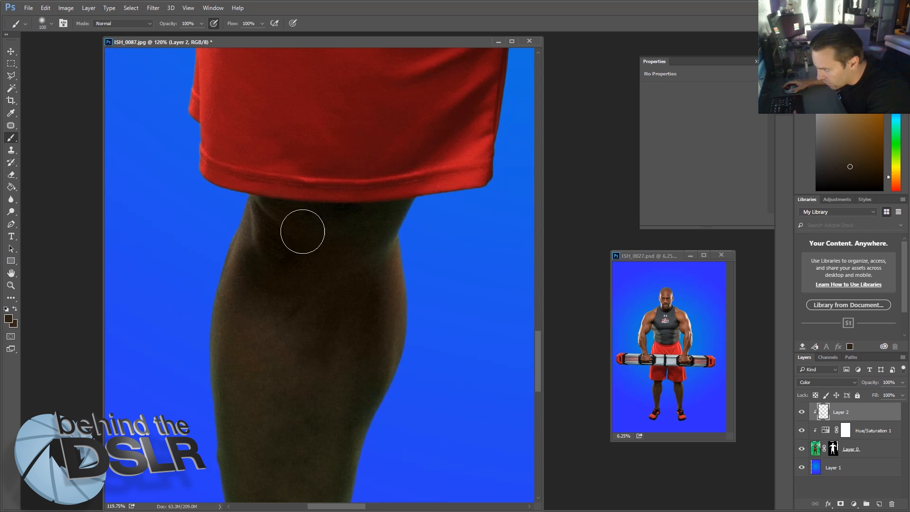
{"action": "mouse_move", "coordinate": [385, 223]}
{"action": "left_mouse_down"}
{"action": "mouse_move", "coordinate": [406, 222]}
{"action": "mouse_move", "coordinate": [371, 268]}
{"action": "mouse_move", "coordinate": [363, 402]}
{"action": "left_mouse_up"}
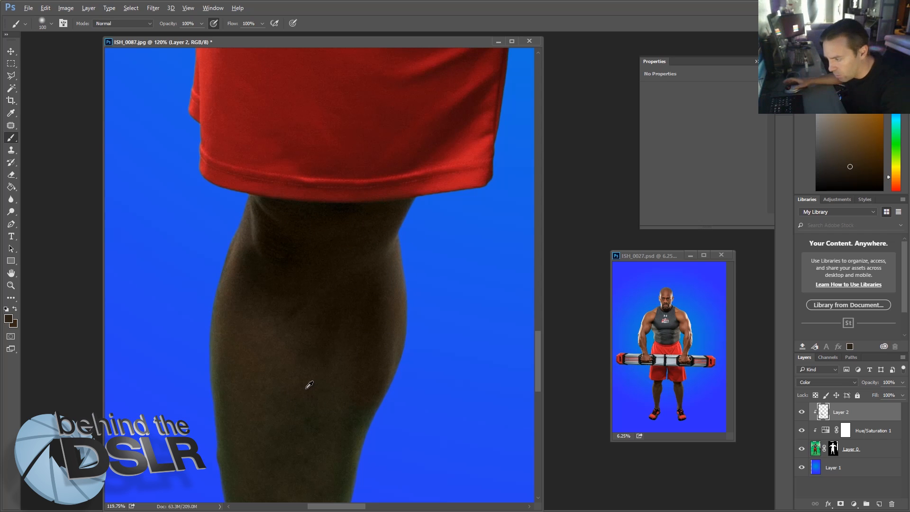
Paint sampled skin tones over the green edges of the first leg's calf and shin, down to the ankle, at 100 px
{"action": "left_click", "coordinate": [339, 375], "text": "alt"}
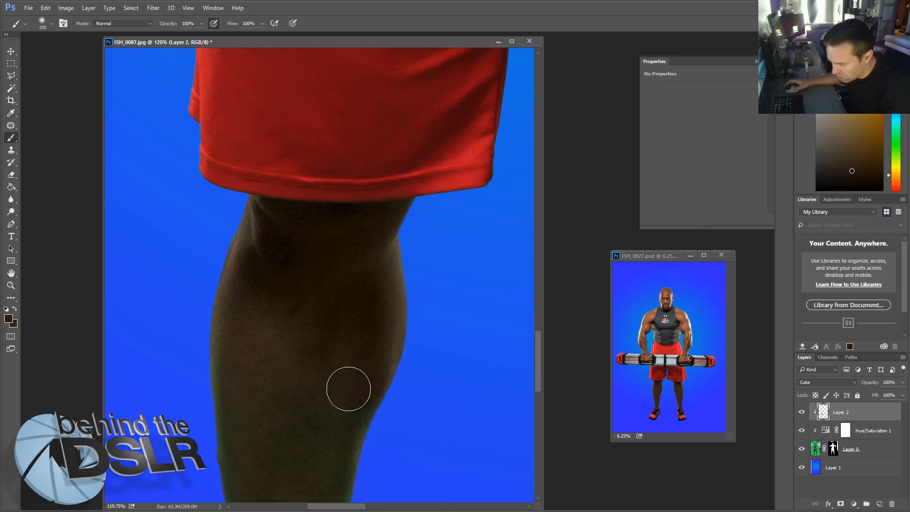
{"action": "left_click", "coordinate": [292, 397], "text": "alt"}
{"action": "left_click", "coordinate": [248, 421], "text": "alt"}
{"action": "left_click", "coordinate": [226, 347], "text": "alt"}
{"action": "scroll", "coordinate": [290, 286], "scroll_direction": "down", "scroll_amount": 5}
{"action": "left_click", "coordinate": [226, 275], "text": "alt"}
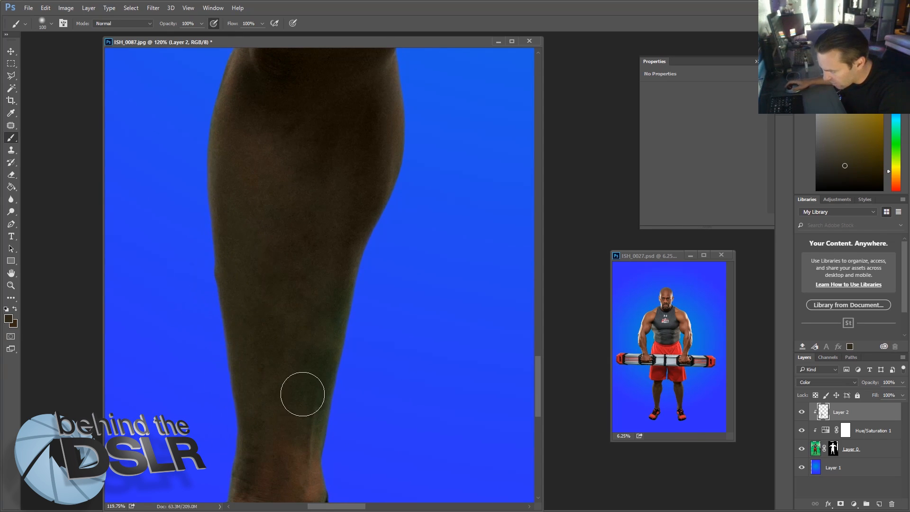
{"action": "left_click", "coordinate": [274, 458], "text": "alt"}
{"action": "left_click", "coordinate": [270, 480], "text": "alt"}
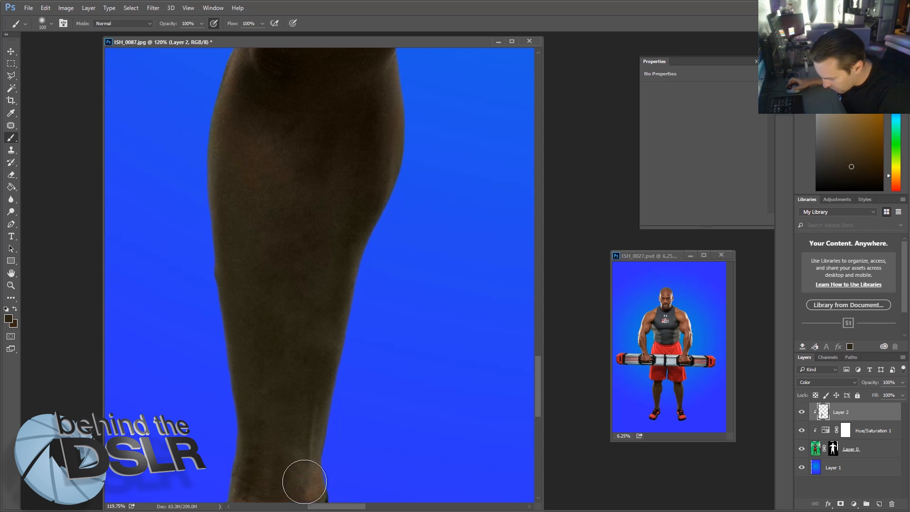
Cover the green spill on the first leg's ankle down to the shoe opening with skin tone, using a 45 px brush
{"action": "left_click_drag", "start_coordinate": [325, 395], "coordinate": [366, 182]}
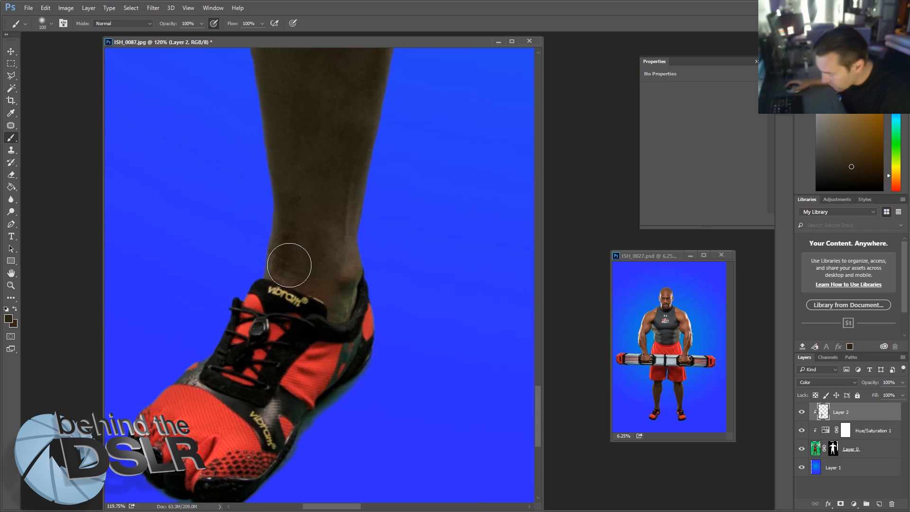
{"action": "scroll", "coordinate": [349, 290], "scroll_direction": "up", "scroll_amount": 4}
{"action": "key", "text": "bracketleft"}
{"action": "key", "text": "bracketleft"}
{"action": "key", "text": "bracketleft"}
{"action": "key", "text": "bracketleft"}
{"action": "key", "text": "bracketleft"}
{"action": "key", "text": "bracketleft"}
{"action": "mouse_move", "coordinate": [361, 258]}
{"action": "left_mouse_down"}
{"action": "mouse_move", "coordinate": [376, 213]}
{"action": "mouse_move", "coordinate": [345, 269]}
{"action": "mouse_move", "coordinate": [339, 305]}
{"action": "left_mouse_up"}
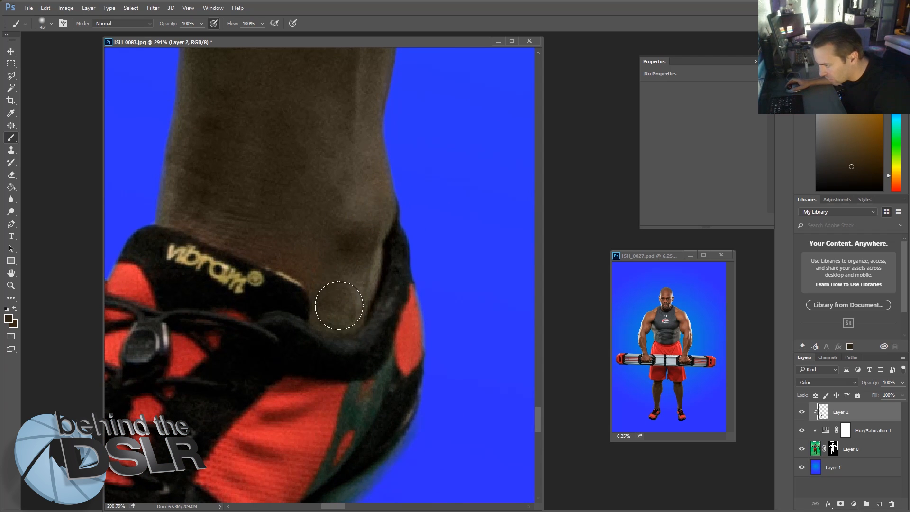
{"action": "left_click_drag", "start_coordinate": [366, 213], "coordinate": [329, 224]}
{"action": "mouse_move", "coordinate": [351, 309]}
{"action": "left_mouse_down"}
{"action": "mouse_move", "coordinate": [396, 351]}
{"action": "mouse_move", "coordinate": [380, 322]}
{"action": "left_mouse_up"}
Enlarge the brush to 200 px and paint the brown skin tone over the other leg's green area below the shorts
{"action": "key", "text": "bracketright"}
{"action": "key", "text": "bracketright"}
{"action": "key", "text": "bracketright"}
{"action": "key", "text": "bracketright"}
{"action": "key", "text": "bracketright"}
{"action": "key", "text": "bracketright"}
{"action": "key", "text": "bracketright"}
{"action": "key", "text": "bracketright"}
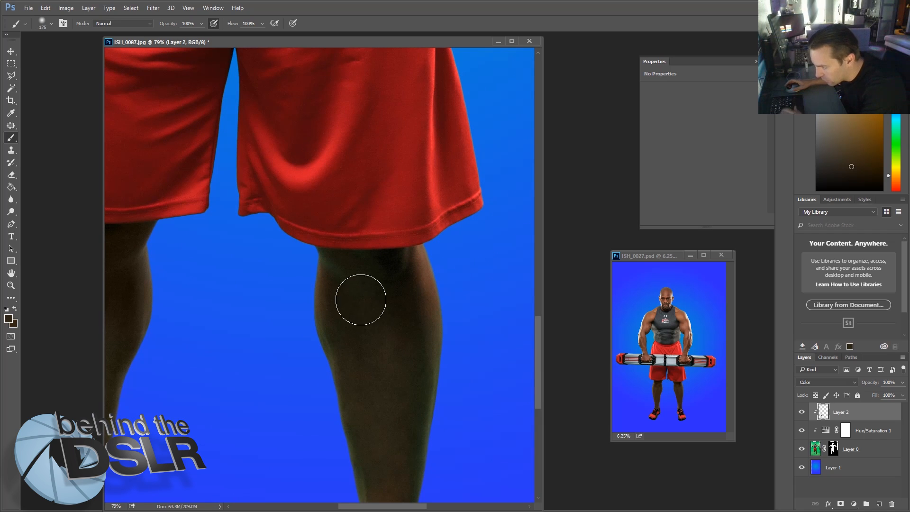
{"action": "key", "text": "bracketright"}
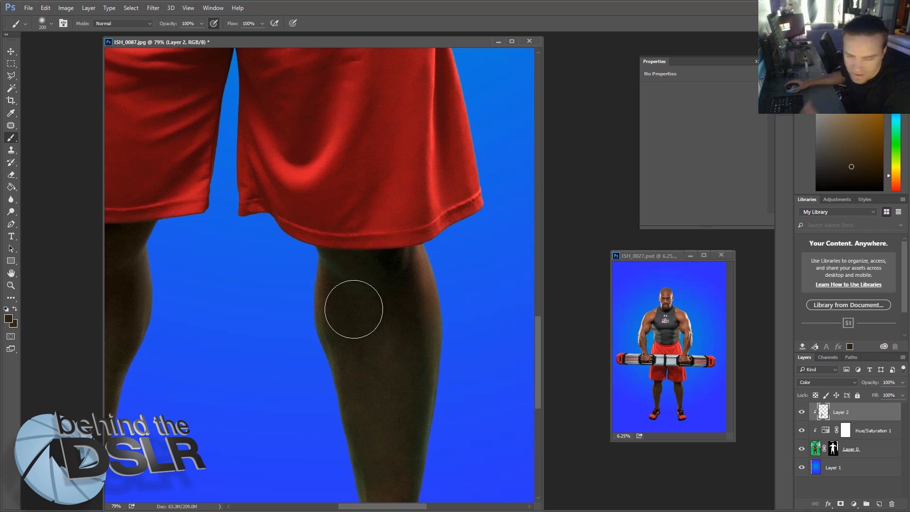
{"action": "left_click_drag", "start_coordinate": [341, 294], "coordinate": [377, 283]}
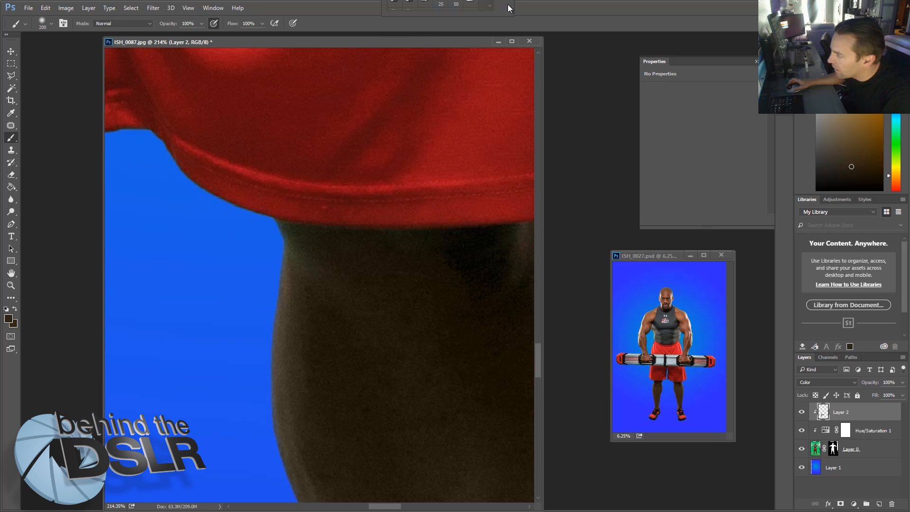
{"action": "mouse_move", "coordinate": [506, 11]}
{"action": "left_mouse_down"}
{"action": "mouse_move", "coordinate": [525, 220]}
{"action": "mouse_move", "coordinate": [547, 155]}
{"action": "left_mouse_up"}
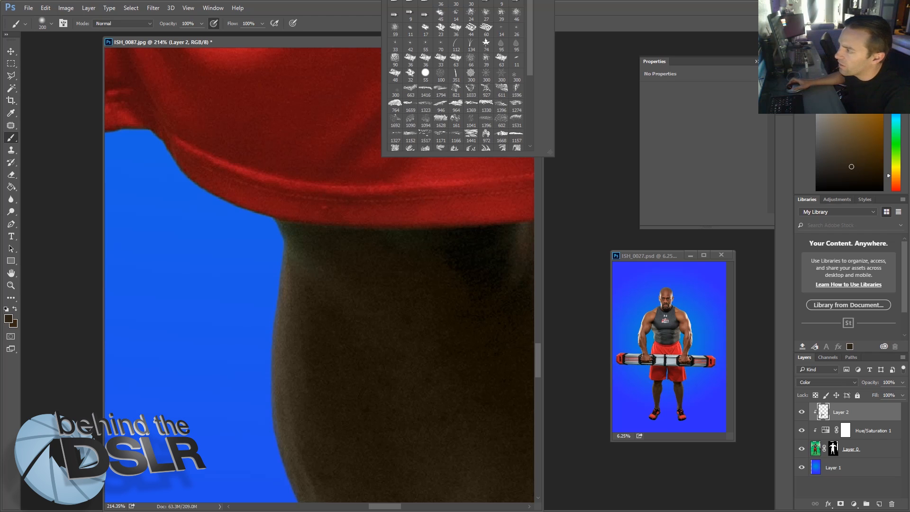
{"action": "left_click", "coordinate": [351, 5]}
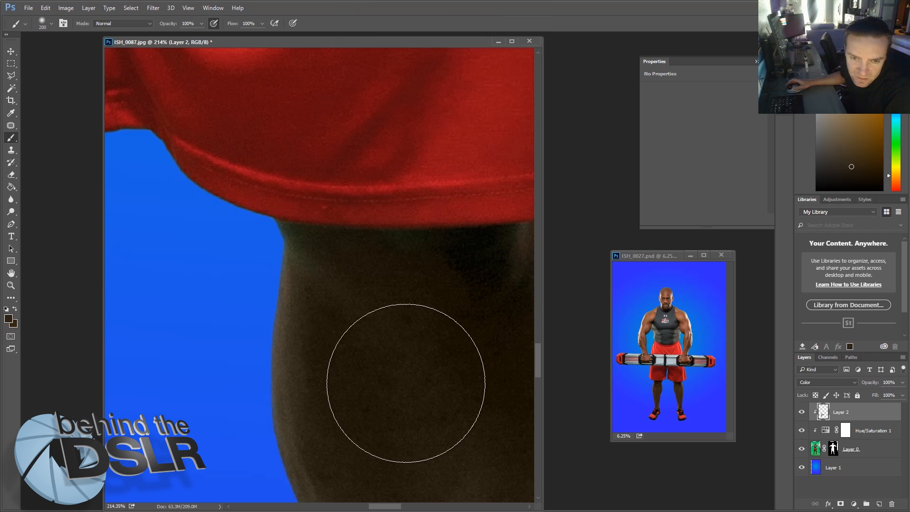
Test dabbing the brown skin tone across the shorts' lower edge at 200 px and at 70 px
{"action": "left_click", "coordinate": [386, 173]}
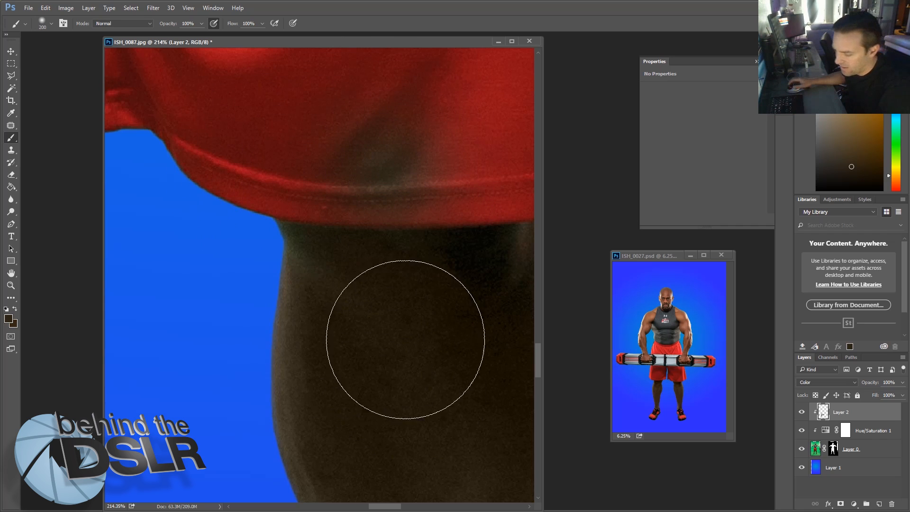
{"action": "left_click", "coordinate": [412, 221]}
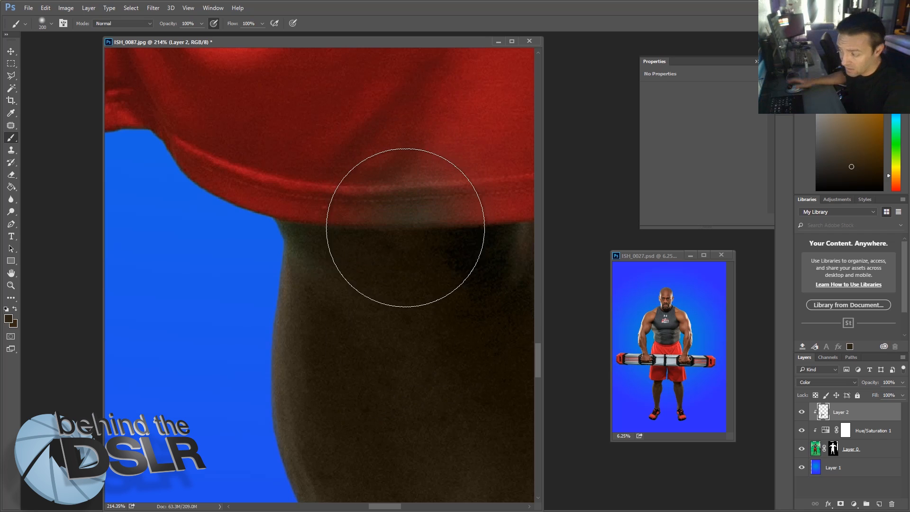
{"action": "key", "text": "bracketleft"}
{"action": "key", "text": "bracketleft"}
{"action": "key", "text": "bracketleft"}
{"action": "key", "text": "bracketleft"}
{"action": "key", "text": "bracketleft"}
{"action": "key", "text": "bracketleft"}
{"action": "key", "text": "bracketleft"}
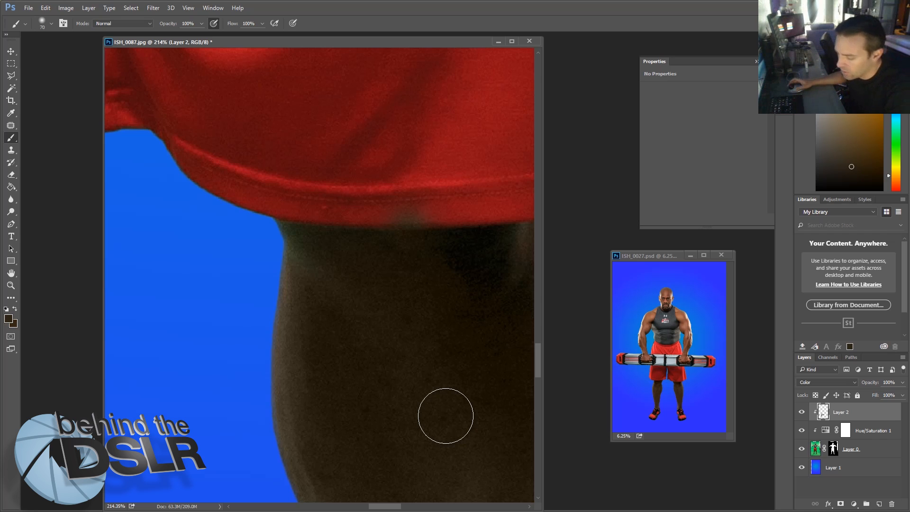
Paint reds sampled from the shorts over the brown dab on the hem with a 35 px brush
{"action": "left_click", "coordinate": [452, 214], "text": "alt"}
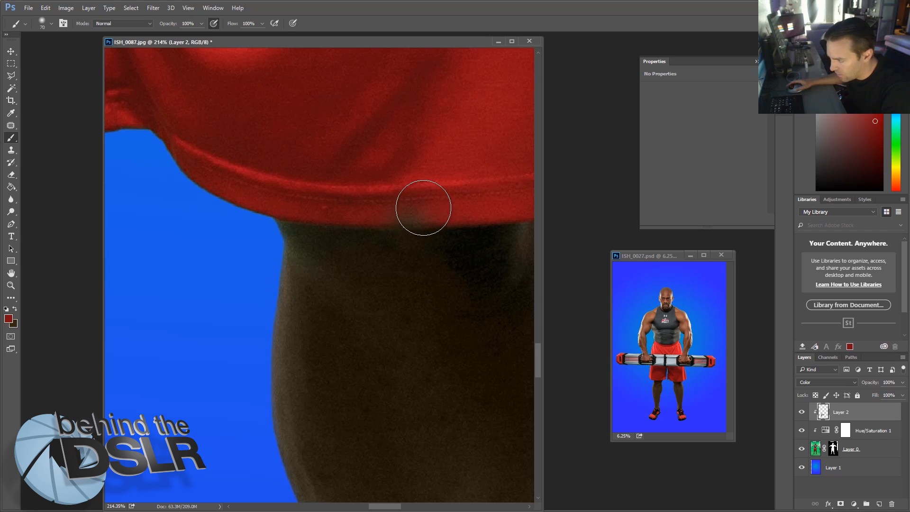
{"action": "left_click", "coordinate": [454, 202], "text": "alt"}
{"action": "key", "text": "["}
{"action": "key", "text": "["}
{"action": "key", "text": "["}
{"action": "key", "text": "["}
{"action": "key", "text": "["}
{"action": "left_click_drag", "start_coordinate": [418, 214], "coordinate": [321, 217]}
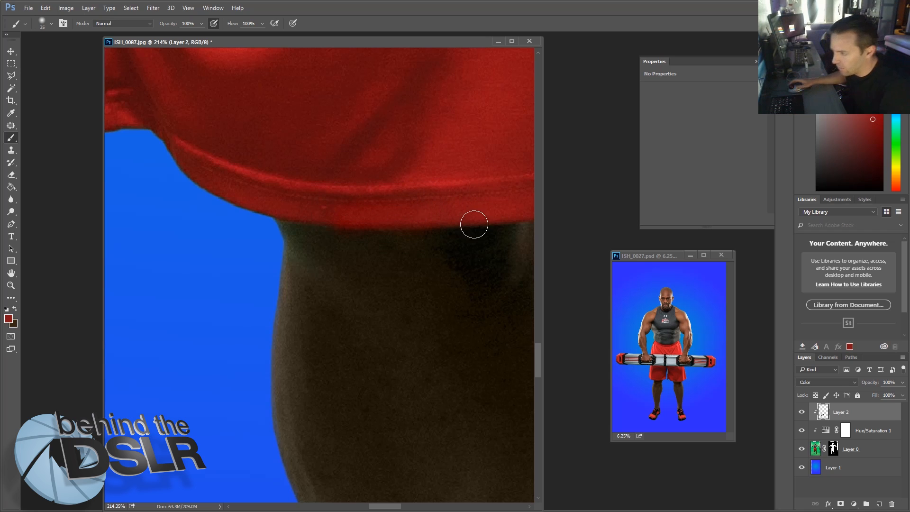
{"action": "left_click", "coordinate": [394, 203], "text": "alt"}
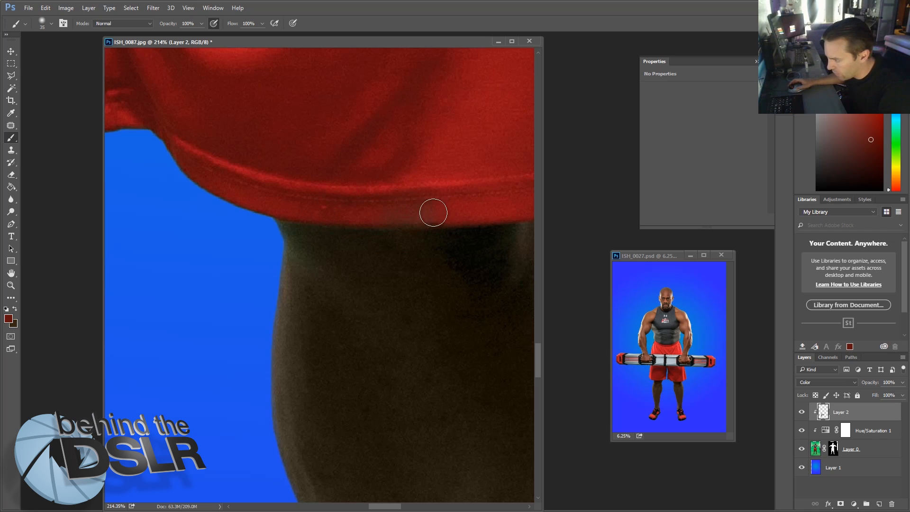
{"action": "left_click", "coordinate": [431, 192], "text": "alt"}
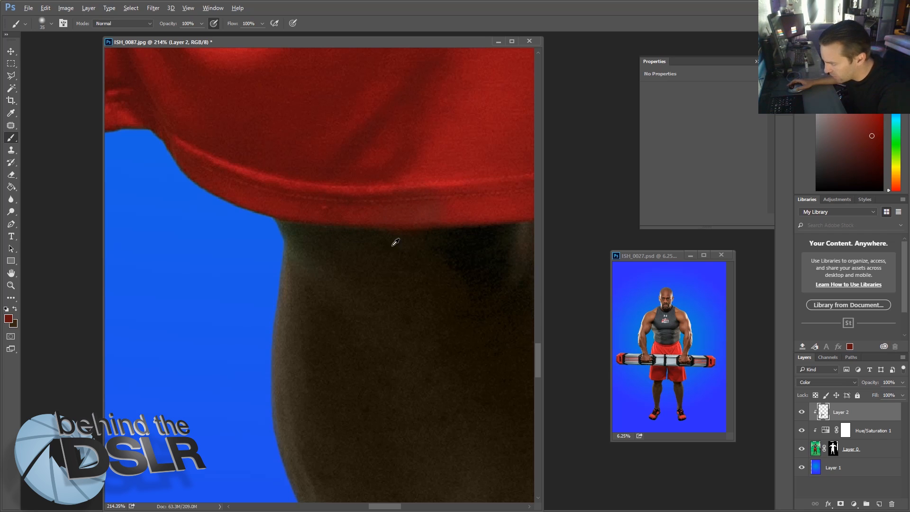
Paint sampled brown tones over the remaining green directly beneath the hem and beside the dark shadow on the second leg
{"action": "left_click", "coordinate": [368, 267], "text": "alt"}
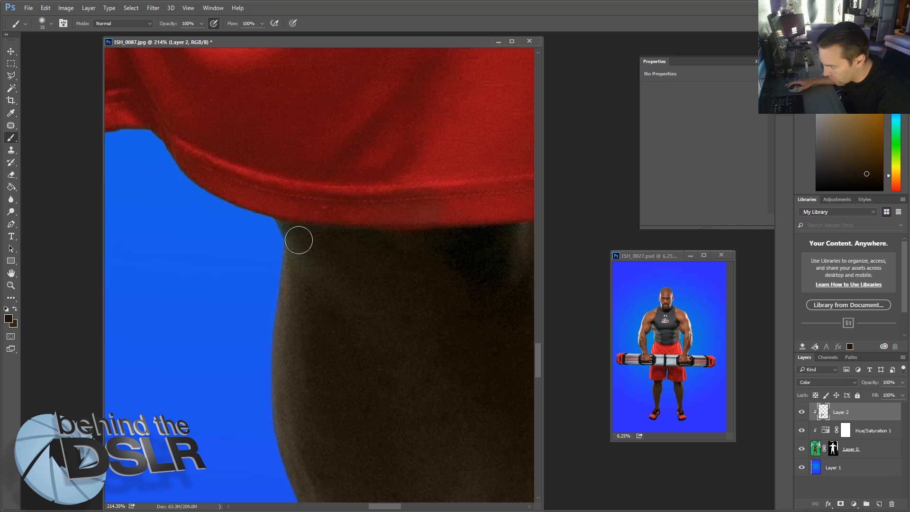
{"action": "left_click_drag", "start_coordinate": [491, 244], "coordinate": [199, 258]}
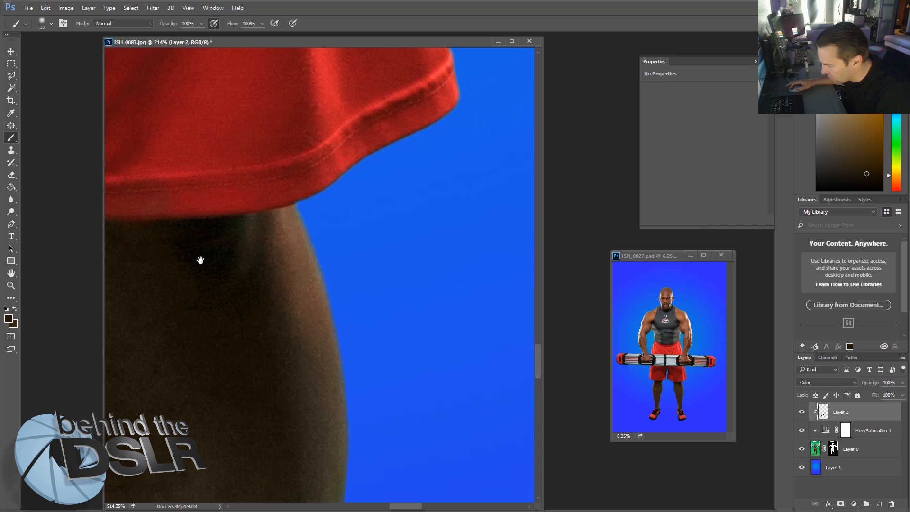
{"action": "scroll", "coordinate": [274, 299], "scroll_direction": "down", "scroll_amount": 2}
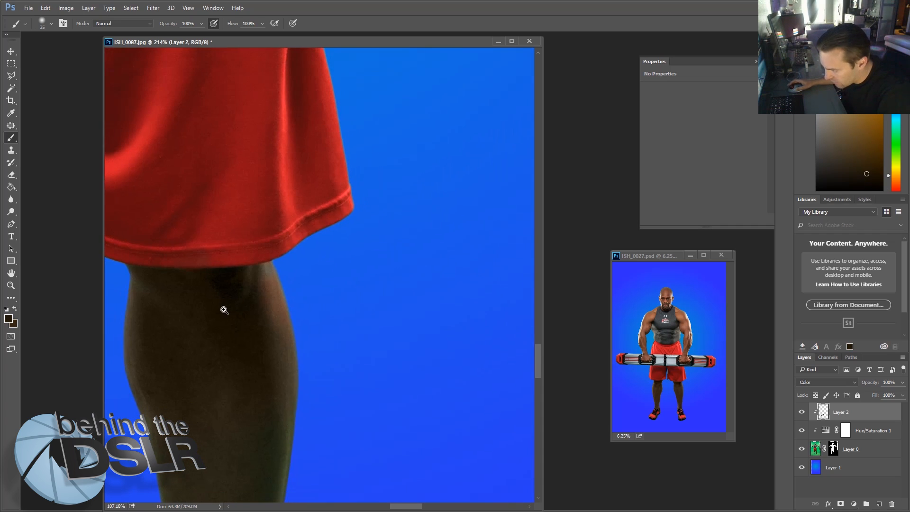
{"action": "left_click", "coordinate": [268, 274], "text": "alt"}
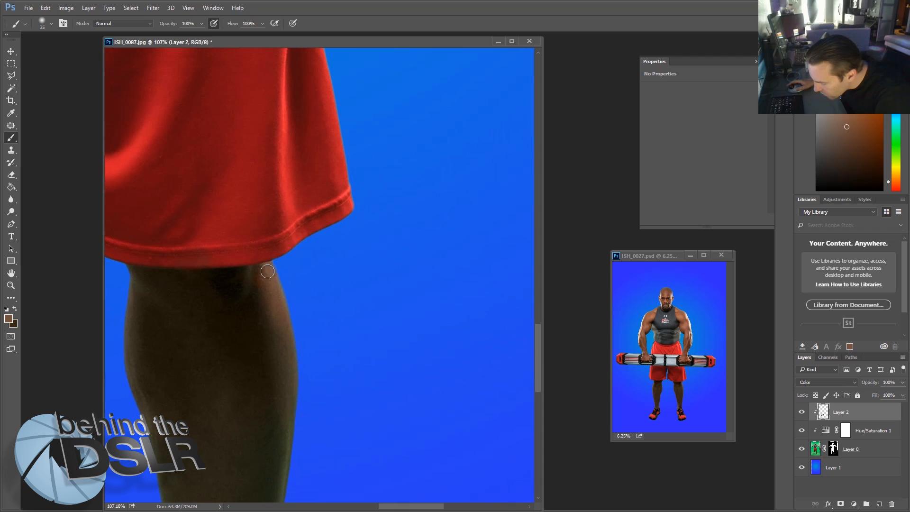
{"action": "scroll", "coordinate": [247, 339], "scroll_direction": "down", "scroll_amount": 1}
{"action": "left_click", "coordinate": [264, 327], "text": "alt"}
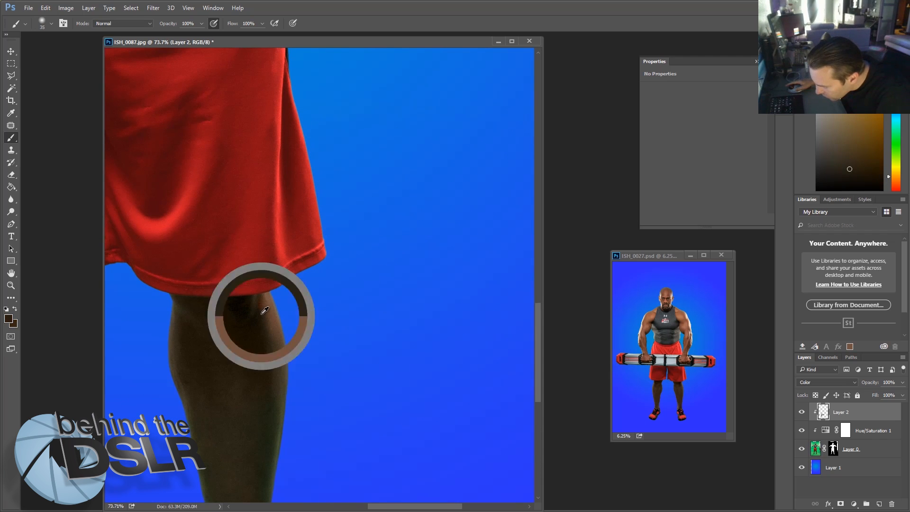
{"action": "scroll", "coordinate": [227, 398], "scroll_direction": "up", "scroll_amount": 1}
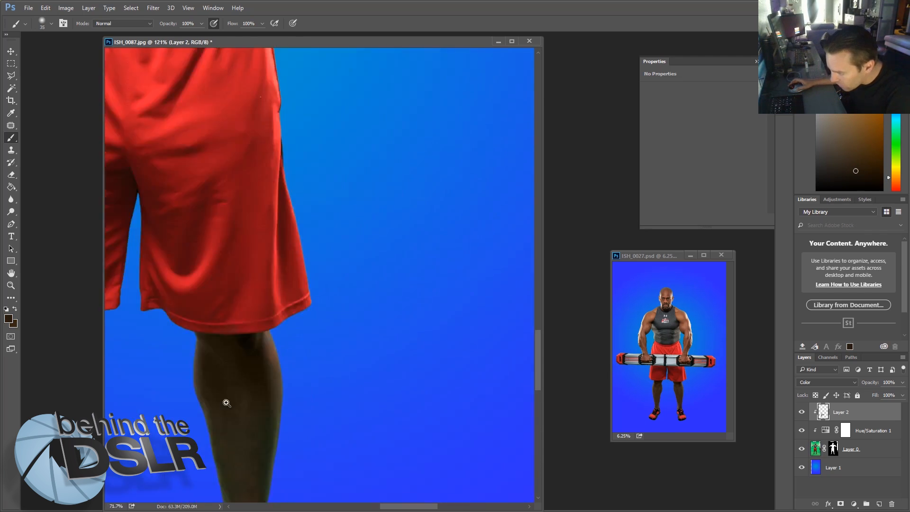
Enlarge the brush to 300 px and paint brown skin tone over the green spill along the second leg's calf and shin
{"action": "scroll", "coordinate": [233, 433], "scroll_direction": "down", "scroll_amount": 2}
{"action": "scroll", "coordinate": [299, 446], "scroll_direction": "up", "scroll_amount": 2}
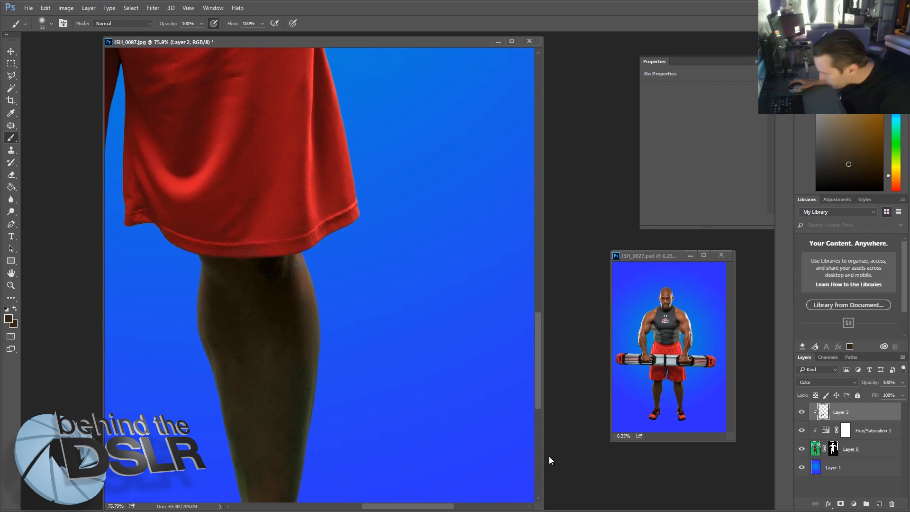
{"action": "key", "text": "bracketright"}
{"action": "key", "text": "bracketright"}
{"action": "key", "text": "bracketright"}
{"action": "key", "text": "bracketright"}
{"action": "key", "text": "bracketright"}
{"action": "key", "text": "bracketright"}
{"action": "key", "text": "bracketright"}
{"action": "key", "text": "bracketright"}
{"action": "key", "text": "bracketright"}
{"action": "key", "text": "bracketright"}
{"action": "key", "text": "bracketright"}
{"action": "key", "text": "bracketright"}
{"action": "key", "text": "bracketright"}
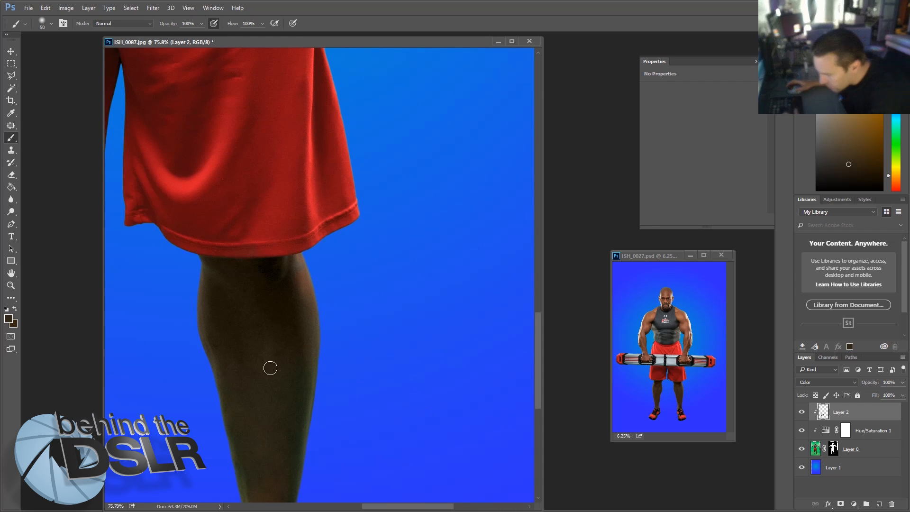
{"action": "mouse_move", "coordinate": [225, 350]}
{"action": "left_mouse_down"}
{"action": "mouse_move", "coordinate": [309, 422]}
{"action": "mouse_move", "coordinate": [217, 339]}
{"action": "mouse_move", "coordinate": [230, 323]}
{"action": "left_mouse_up"}
Reduce the brush to 45 px and paint skin tone over the second leg's ankle just above the shoe
{"action": "key", "text": "space"}
{"action": "left_click_drag", "start_coordinate": [300, 447], "coordinate": [290, 264]}
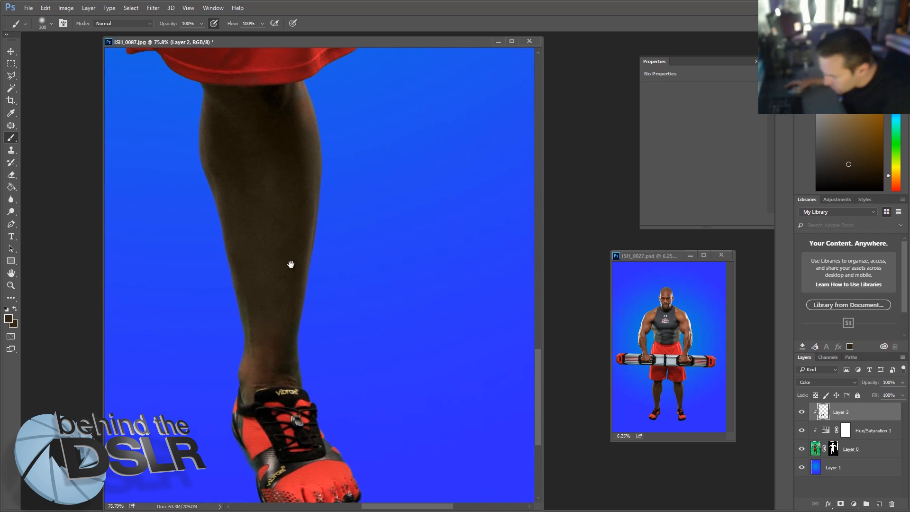
{"action": "scroll", "coordinate": [306, 385], "scroll_direction": "up", "scroll_amount": 2}
{"action": "scroll", "coordinate": [223, 355], "scroll_direction": "up", "scroll_amount": 4}
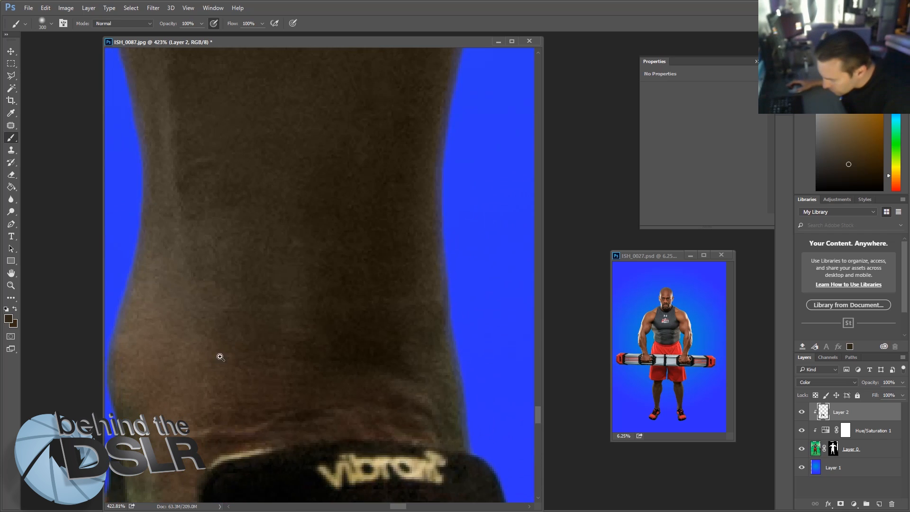
{"action": "scroll", "coordinate": [189, 346], "scroll_direction": "down", "scroll_amount": 3}
{"action": "key", "text": "bracketleft"}
{"action": "key", "text": "bracketleft"}
{"action": "key", "text": "bracketleft"}
{"action": "key", "text": "bracketleft"}
{"action": "key", "text": "bracketleft"}
{"action": "key", "text": "bracketleft"}
{"action": "key", "text": "bracketleft"}
{"action": "key", "text": "bracketleft"}
{"action": "key", "text": "bracketleft"}
{"action": "key", "text": "bracketleft"}
{"action": "key", "text": "bracketleft"}
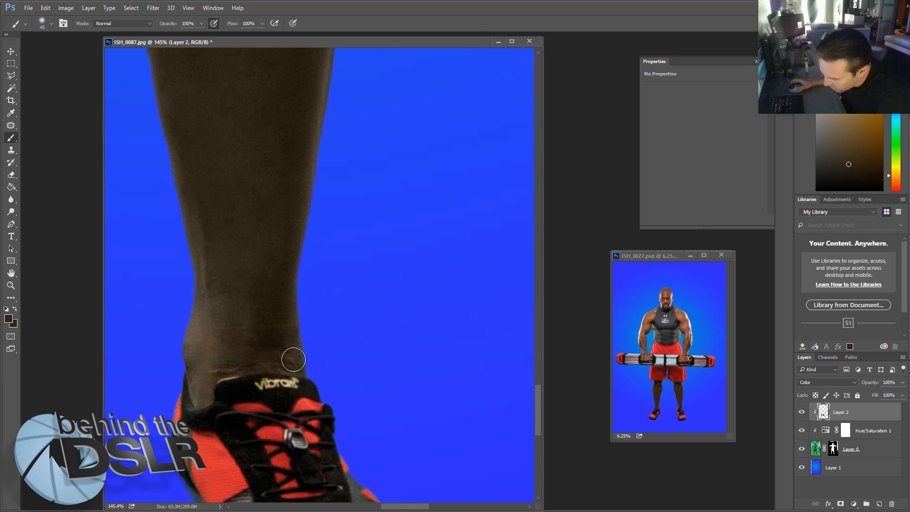
Lower the opacity of the Color-mode paint layer to 84% to soften the repainted leg tones
{"action": "scroll", "coordinate": [276, 244], "scroll_direction": "down", "scroll_amount": 6}
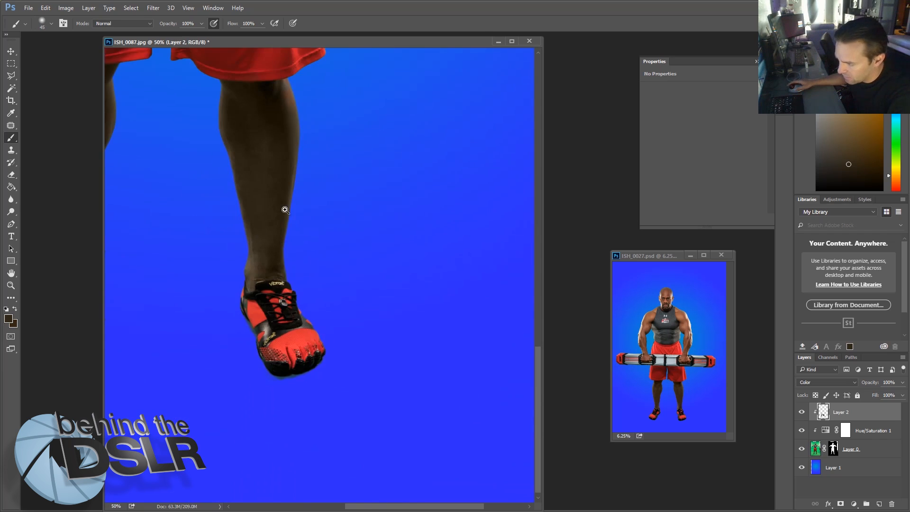
{"action": "scroll", "coordinate": [296, 344], "scroll_direction": "up", "scroll_amount": 2}
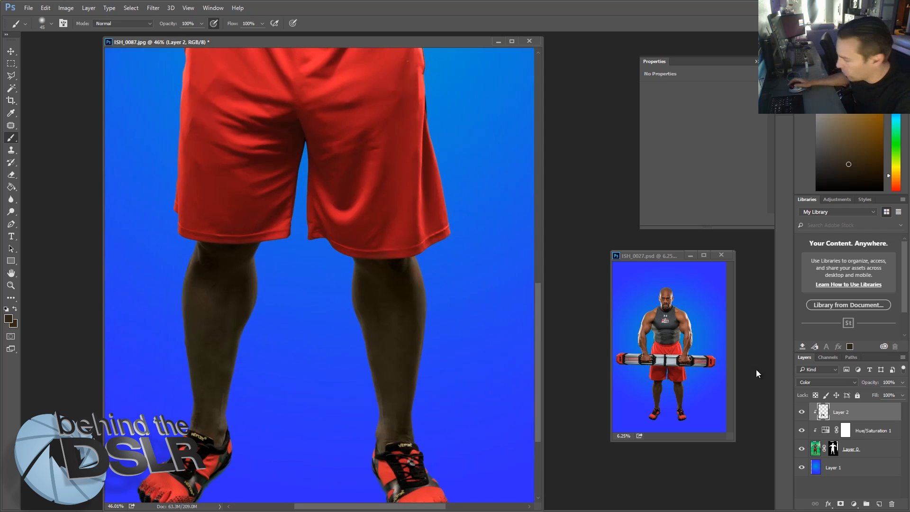
{"action": "left_click", "coordinate": [901, 395]}
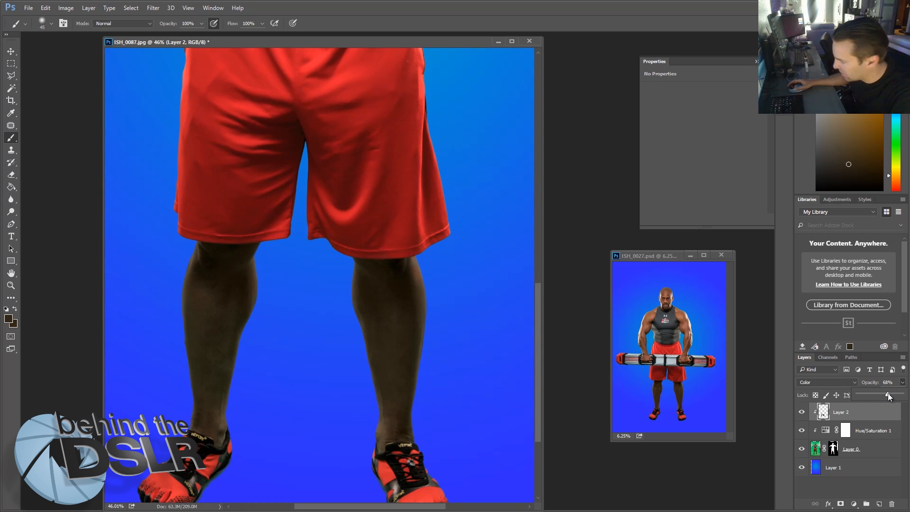
{"action": "left_click_drag", "start_coordinate": [888, 393], "coordinate": [894, 393]}
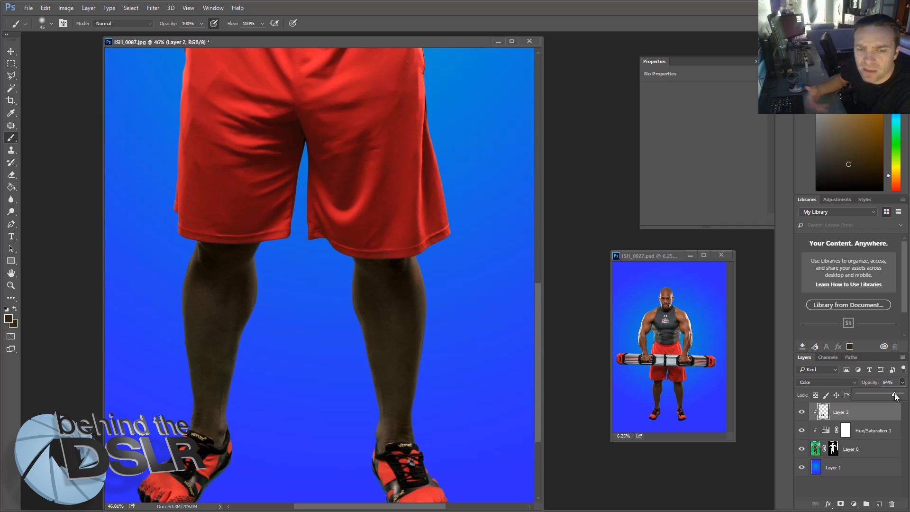
Add another clipped layer above the leg paint layer and set its blend mode to Color
{"action": "scroll", "coordinate": [325, 345], "scroll_direction": "down", "scroll_amount": 5}
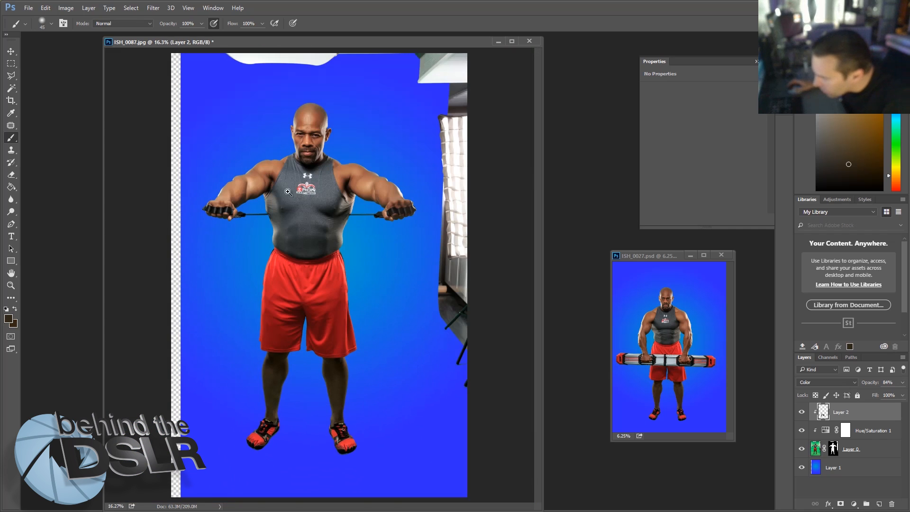
{"action": "scroll", "coordinate": [287, 191], "scroll_direction": "up", "scroll_amount": 5}
{"action": "left_click_drag", "start_coordinate": [358, 152], "coordinate": [304, 250]}
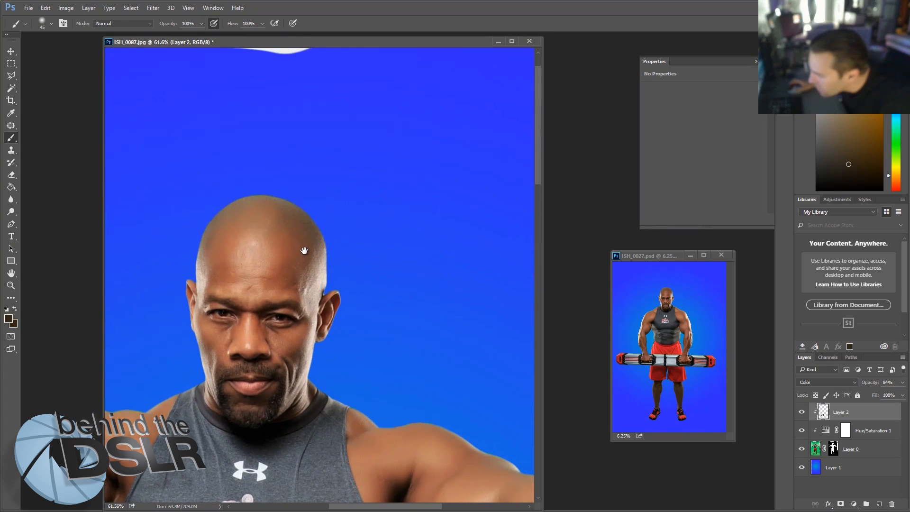
{"action": "mouse_move", "coordinate": [285, 295]}
{"action": "left_mouse_down"}
{"action": "mouse_move", "coordinate": [271, 238]}
{"action": "mouse_move", "coordinate": [278, 221]}
{"action": "left_mouse_up"}
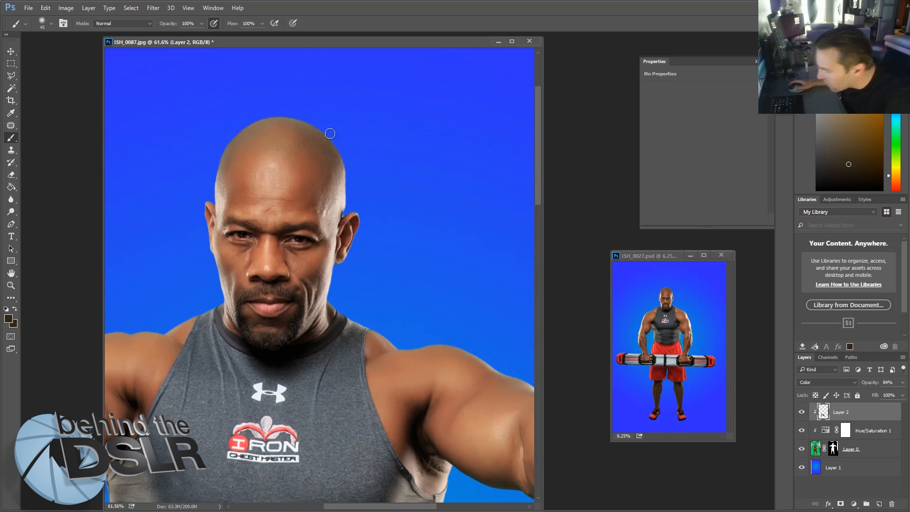
{"action": "left_click_drag", "start_coordinate": [390, 379], "coordinate": [351, 218]}
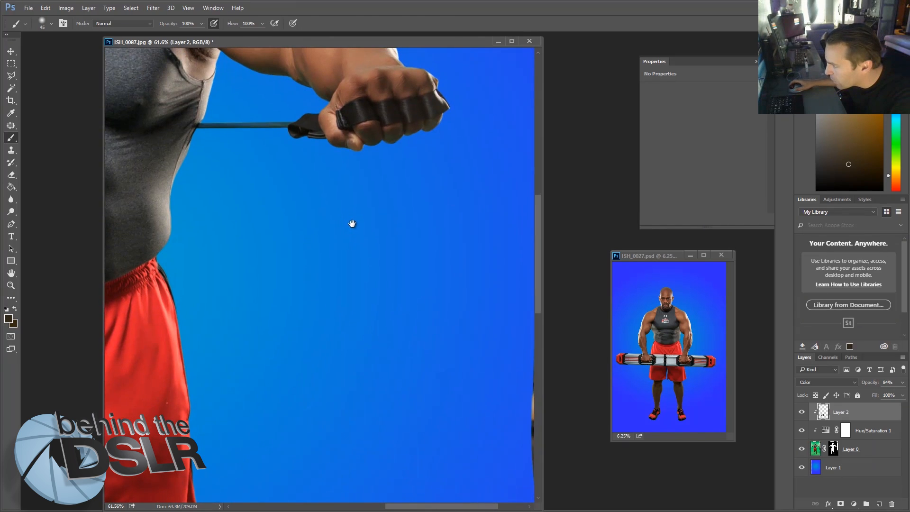
{"action": "scroll", "coordinate": [438, 151], "scroll_direction": "up", "scroll_amount": 3}
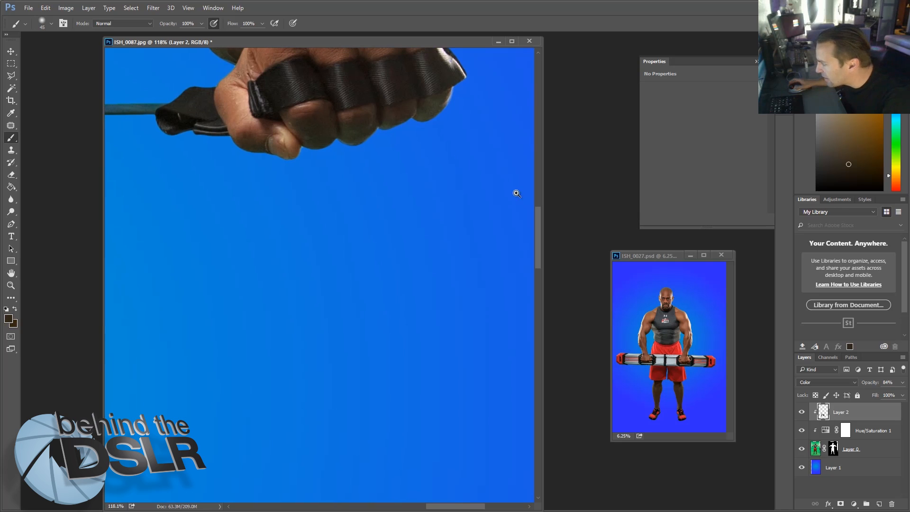
{"action": "left_click", "coordinate": [878, 503]}
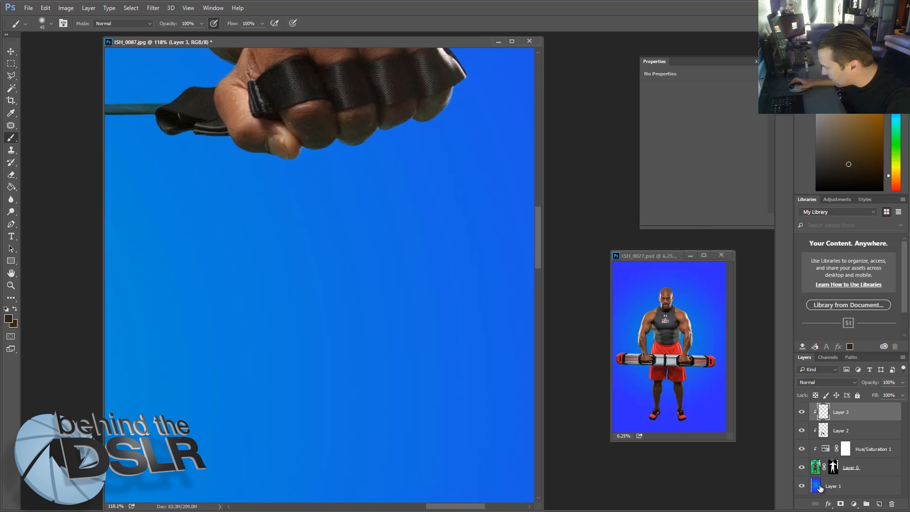
{"action": "left_click", "coordinate": [818, 382]}
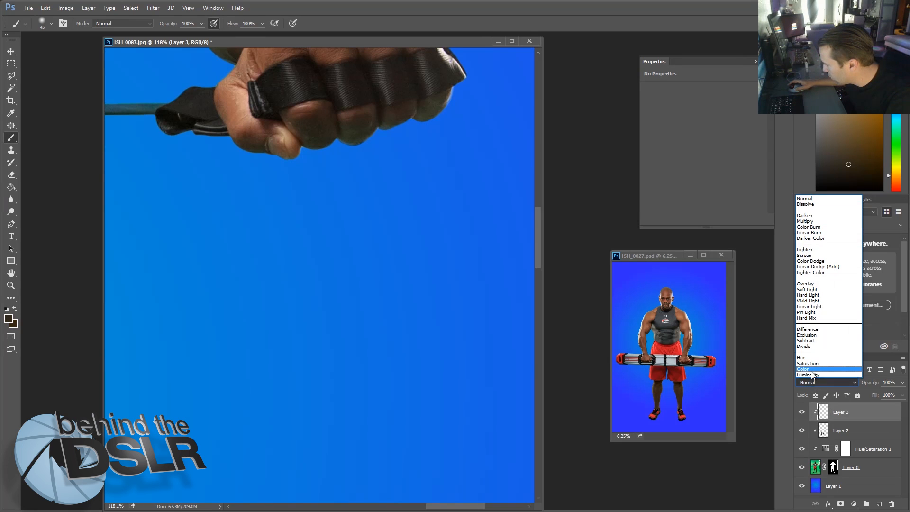
{"action": "left_click", "coordinate": [811, 368]}
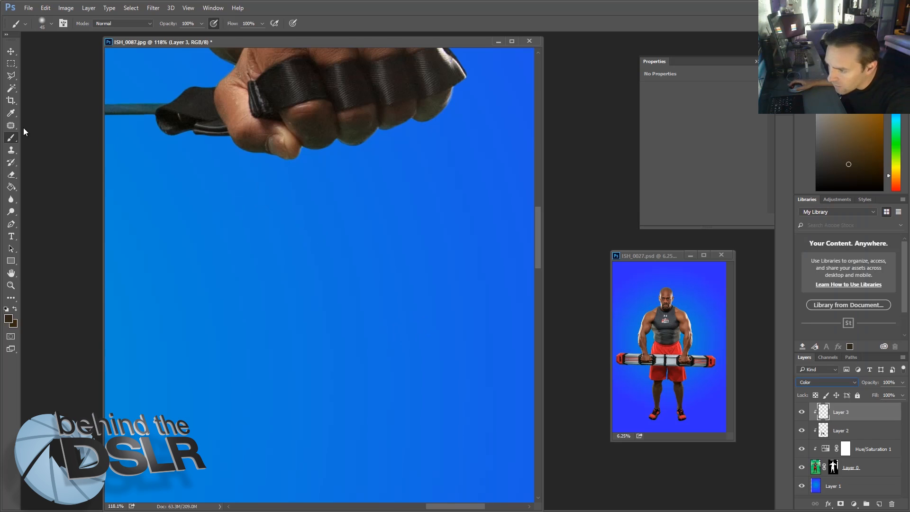
Sample a dark brown from the fingers and paint it over the green spill on the undersides of both hands' fingers
{"action": "left_click", "coordinate": [331, 115], "text": "alt"}
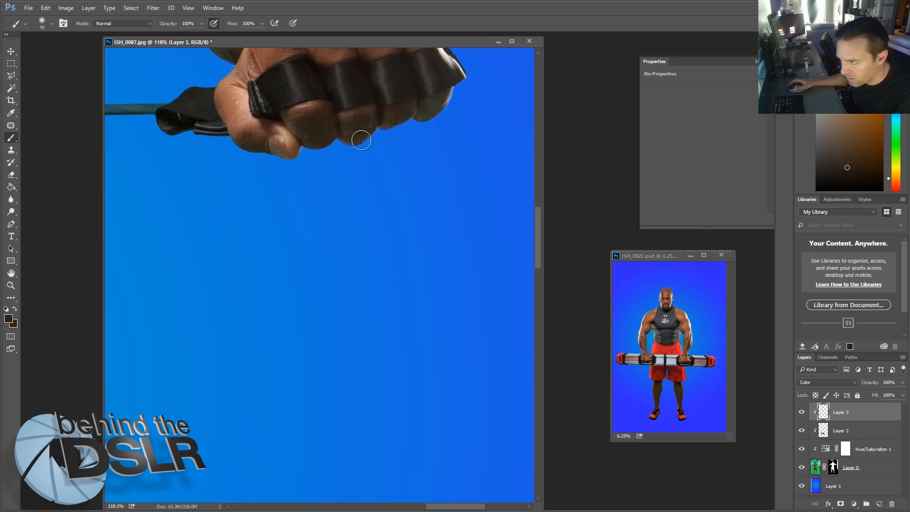
{"action": "left_click_drag", "start_coordinate": [448, 165], "coordinate": [249, 162]}
{"action": "left_click_drag", "start_coordinate": [173, 112], "coordinate": [304, 174]}
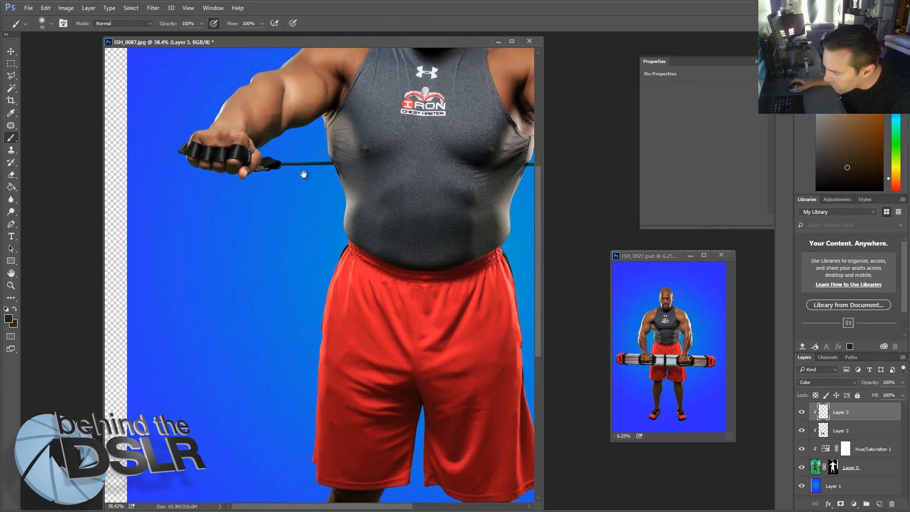
{"action": "left_click_drag", "start_coordinate": [204, 176], "coordinate": [254, 197]}
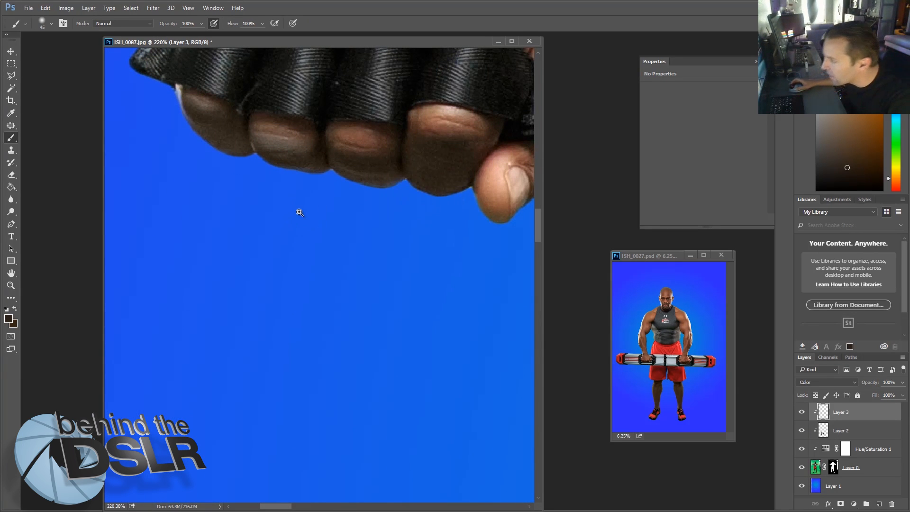
{"action": "left_click_drag", "start_coordinate": [351, 205], "coordinate": [268, 204]}
{"action": "left_click_drag", "start_coordinate": [256, 277], "coordinate": [254, 274]}
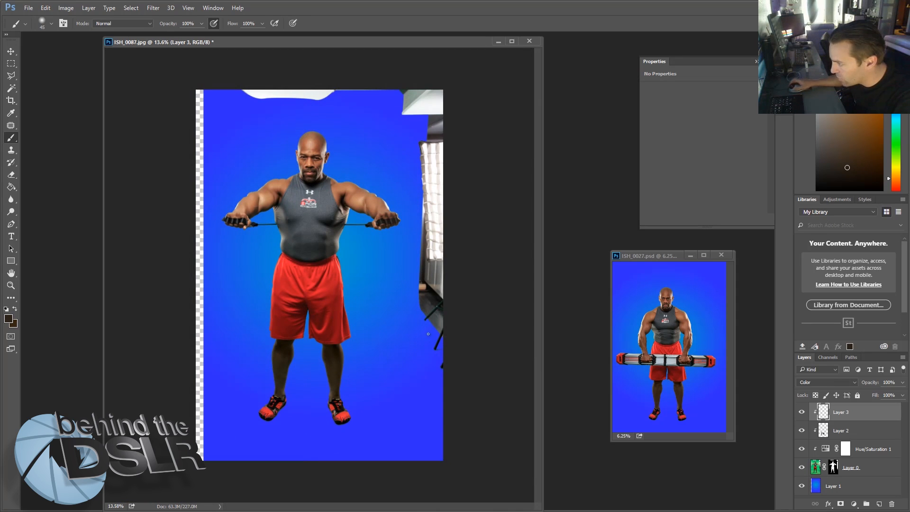
Paint black on Layer 0's mask with a 600 px brush to hide the remaining studio areas along the photo's upper and side edges
{"action": "left_click", "coordinate": [816, 474]}
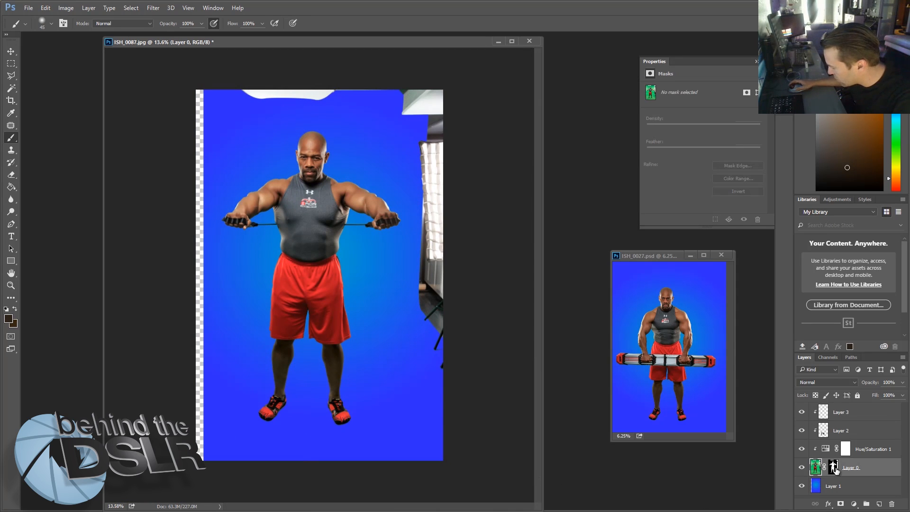
{"action": "left_click", "coordinate": [833, 467]}
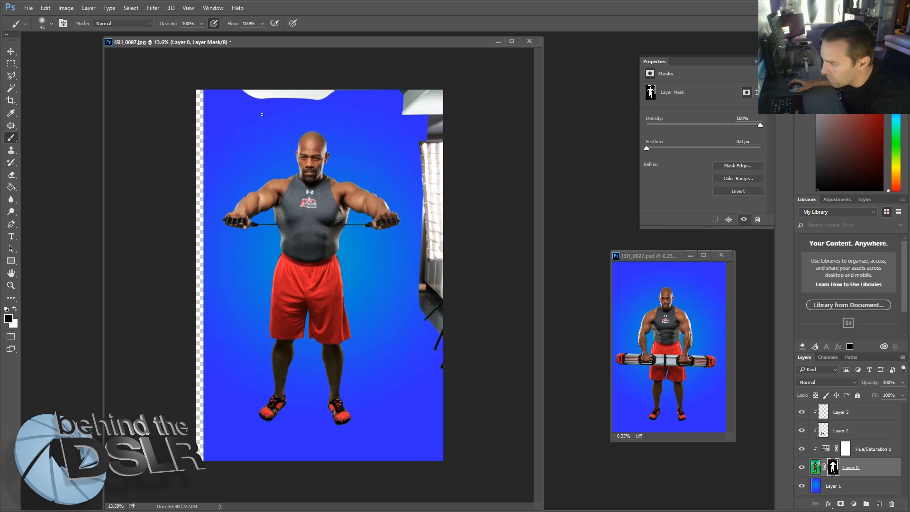
{"action": "key", "text": "bracketright"}
{"action": "key", "text": "bracketright"}
{"action": "key", "text": "bracketright"}
{"action": "key", "text": "bracketright"}
{"action": "key", "text": "bracketright"}
{"action": "key", "text": "bracketright"}
{"action": "key", "text": "bracketright"}
{"action": "key", "text": "bracketright"}
{"action": "mouse_move", "coordinate": [261, 87]}
{"action": "left_mouse_down"}
{"action": "mouse_move", "coordinate": [479, 101]}
{"action": "mouse_move", "coordinate": [395, 107]}
{"action": "mouse_move", "coordinate": [443, 124]}
{"action": "mouse_move", "coordinate": [450, 189]}
{"action": "mouse_move", "coordinate": [441, 118]}
{"action": "mouse_move", "coordinate": [422, 129]}
{"action": "mouse_move", "coordinate": [448, 200]}
{"action": "mouse_move", "coordinate": [436, 179]}
{"action": "mouse_move", "coordinate": [429, 190]}
{"action": "mouse_move", "coordinate": [430, 176]}
{"action": "mouse_move", "coordinate": [434, 299]}
{"action": "left_mouse_up"}
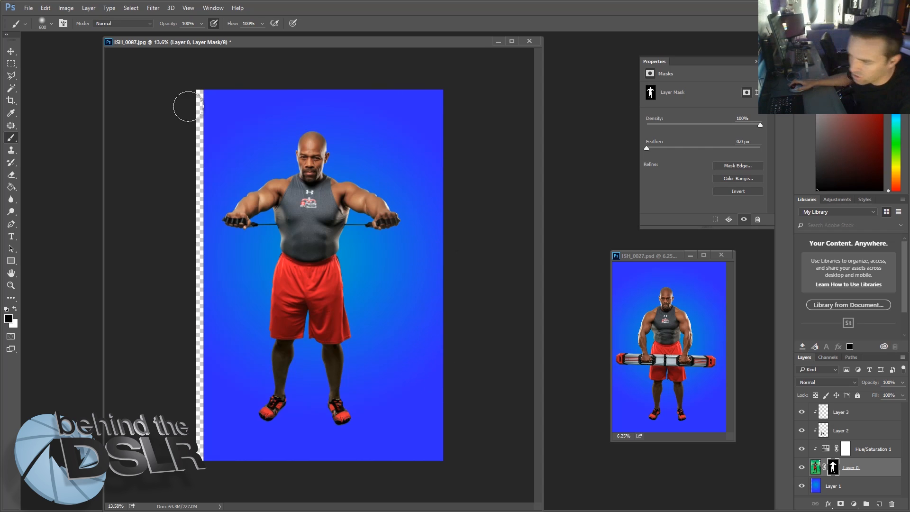
Shift the blue gradient layer sideways toward the transparent strip at the canvas edge
{"action": "left_click", "coordinate": [831, 491]}
{"action": "key", "text": "v"}
{"action": "left_click_drag", "start_coordinate": [216, 119], "coordinate": [208, 118]}
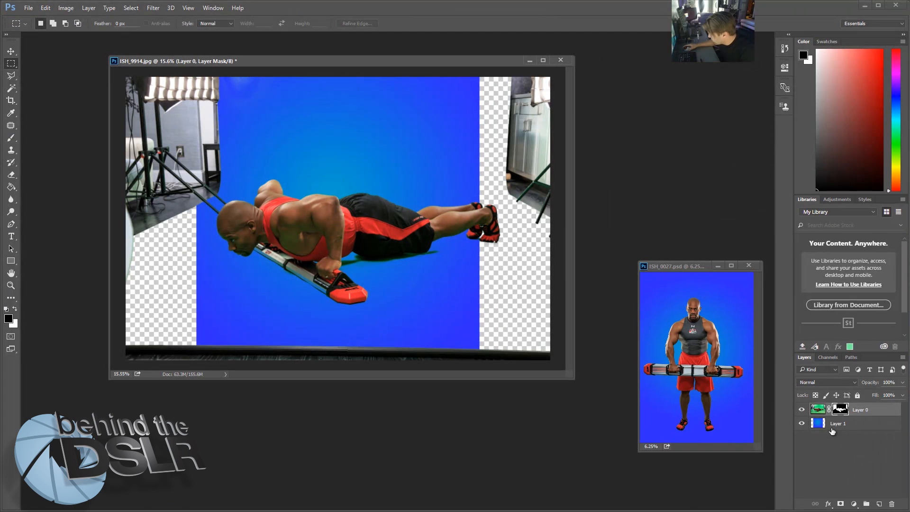
In ISH_9914.jpg, stretch the blue gradient layer horizontally to cover the full canvas width on both sides
{"action": "left_click", "coordinate": [832, 427]}
{"action": "key", "text": "ctrl+t"}
{"action": "left_click_drag", "start_coordinate": [480, 218], "coordinate": [554, 223]}
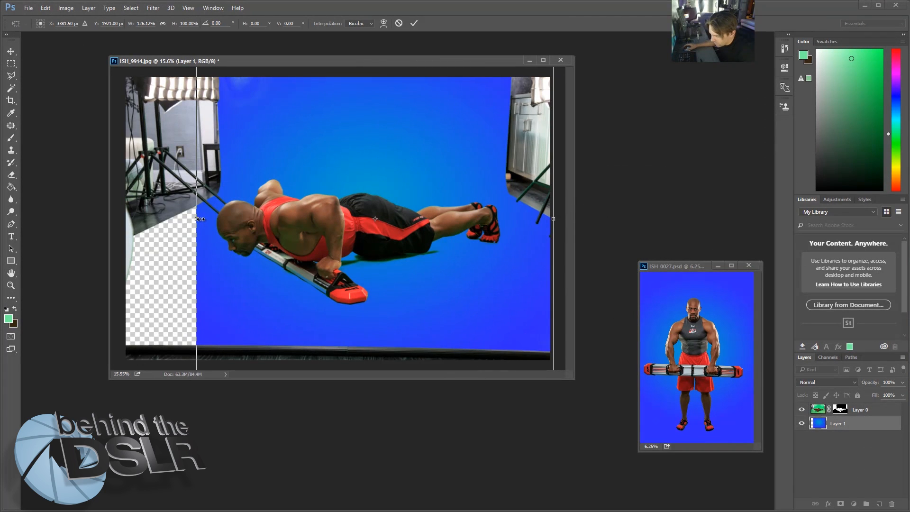
{"action": "left_click_drag", "start_coordinate": [200, 219], "coordinate": [110, 207]}
{"action": "key", "text": "Return"}
{"action": "key", "text": "m"}
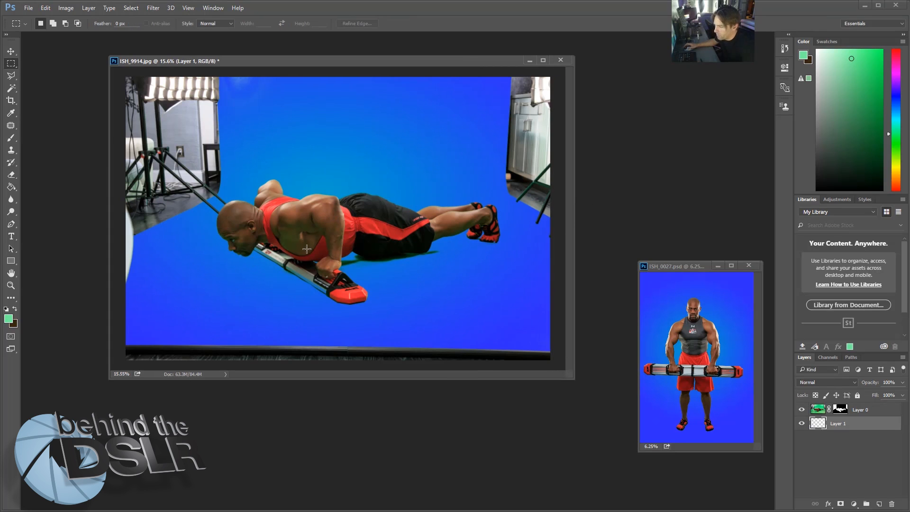
Examine the green spill on the man's face, chest and arm and on the exercise bar beneath him
{"action": "left_click_drag", "start_coordinate": [236, 251], "coordinate": [287, 275]}
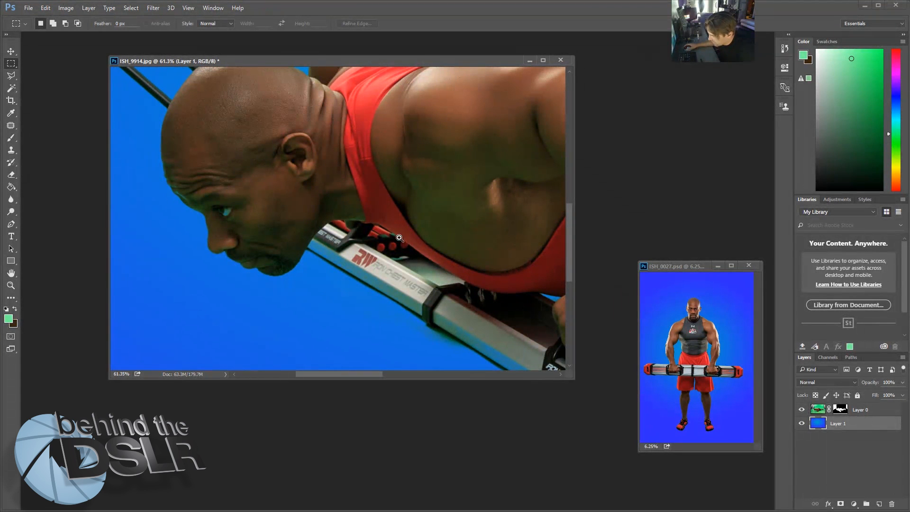
{"action": "left_click_drag", "start_coordinate": [458, 321], "coordinate": [406, 280]}
{"action": "left_click_drag", "start_coordinate": [354, 234], "coordinate": [421, 270]}
{"action": "left_click_drag", "start_coordinate": [474, 233], "coordinate": [512, 243]}
{"action": "left_click_drag", "start_coordinate": [426, 264], "coordinate": [394, 262]}
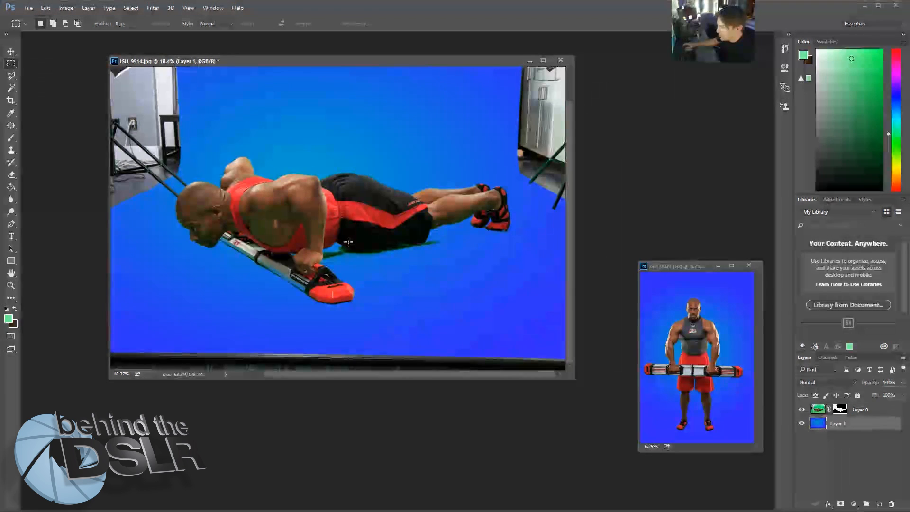
{"action": "left_click_drag", "start_coordinate": [270, 250], "coordinate": [288, 300]}
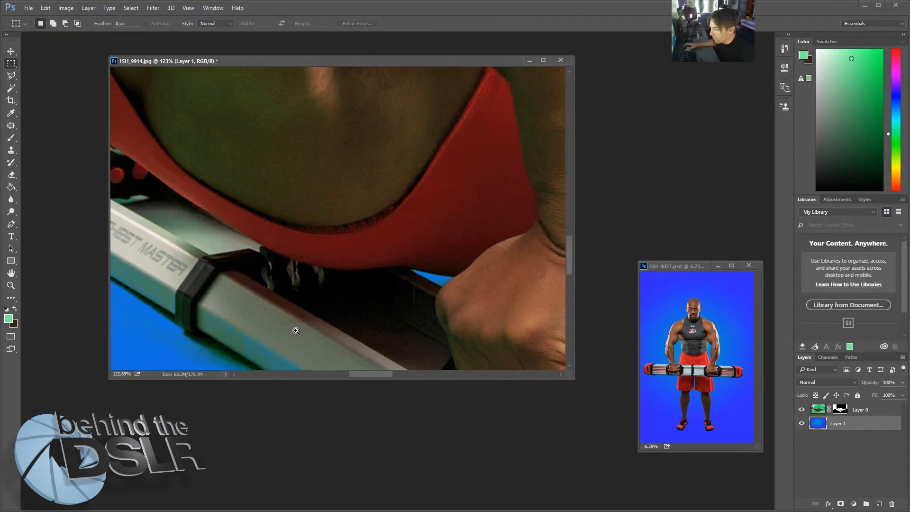
{"action": "left_click_drag", "start_coordinate": [328, 306], "coordinate": [296, 303]}
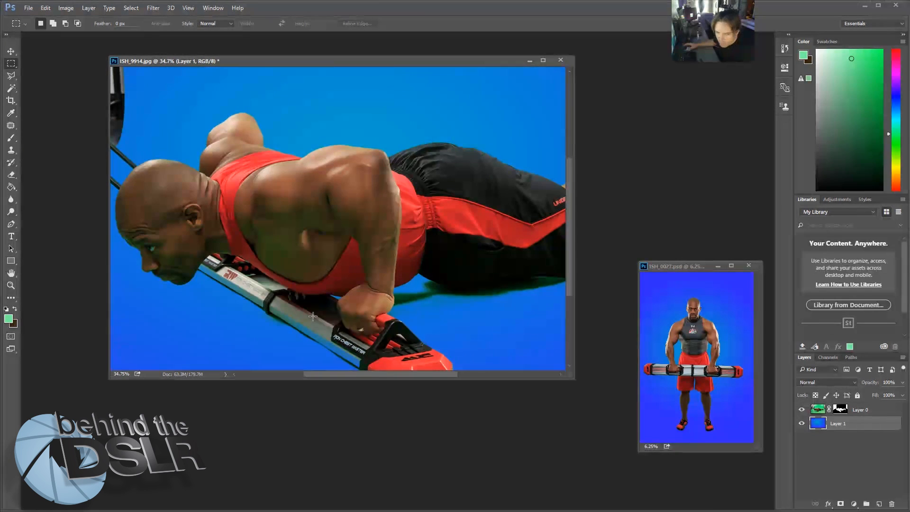
{"action": "left_click_drag", "start_coordinate": [352, 299], "coordinate": [328, 247]}
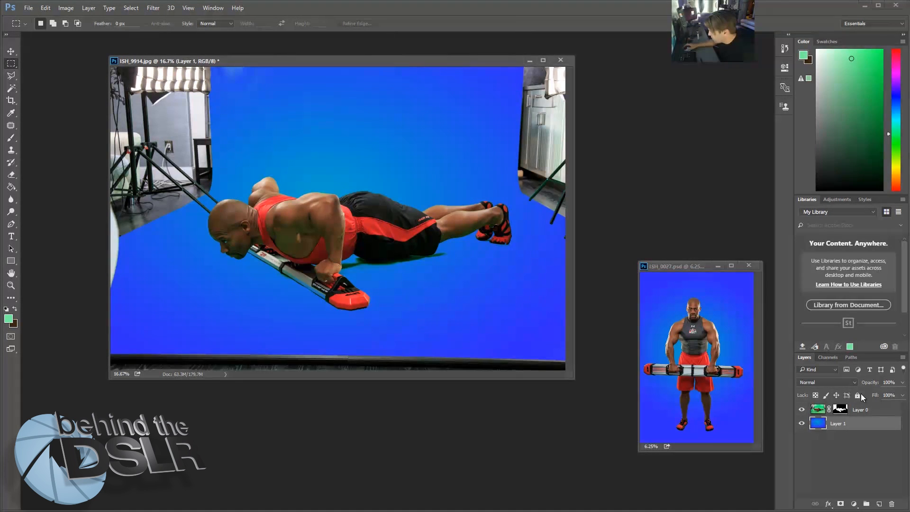
Paint black on Layer 0's mask with an 800 px brush to hide the studio equipment on the head side of the photo
{"action": "left_click", "coordinate": [841, 410]}
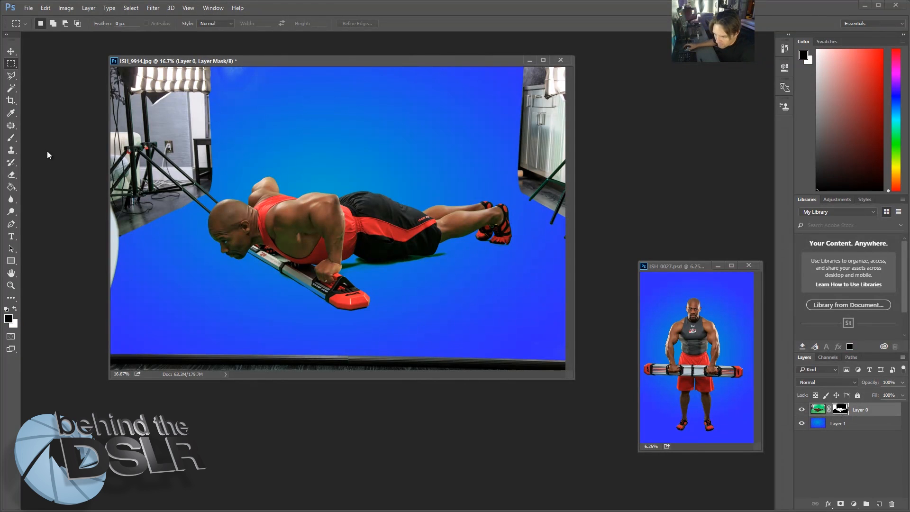
{"action": "left_click", "coordinate": [11, 138]}
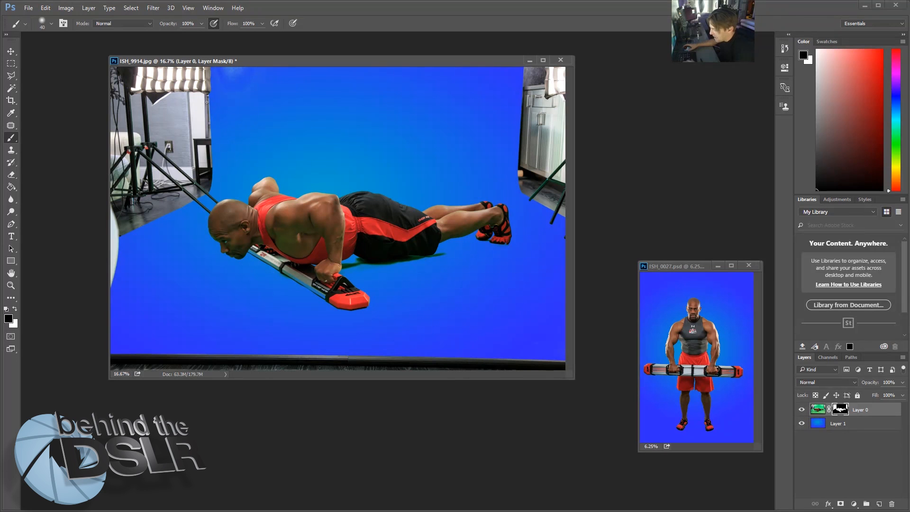
{"action": "key", "text": "bracketright"}
{"action": "key", "text": "bracketright"}
{"action": "key", "text": "bracketright"}
{"action": "key", "text": "bracketright"}
{"action": "key", "text": "bracketright"}
{"action": "mouse_move", "coordinate": [248, 81]}
{"action": "left_mouse_down"}
{"action": "mouse_move", "coordinate": [176, 78]}
{"action": "mouse_move", "coordinate": [83, 91]}
{"action": "mouse_move", "coordinate": [138, 73]}
{"action": "mouse_move", "coordinate": [108, 213]}
{"action": "mouse_move", "coordinate": [120, 233]}
{"action": "mouse_move", "coordinate": [112, 290]}
{"action": "mouse_move", "coordinate": [103, 104]}
{"action": "mouse_move", "coordinate": [125, 116]}
{"action": "mouse_move", "coordinate": [193, 89]}
{"action": "mouse_move", "coordinate": [199, 115]}
{"action": "mouse_move", "coordinate": [149, 188]}
{"action": "mouse_move", "coordinate": [144, 174]}
{"action": "mouse_move", "coordinate": [164, 129]}
{"action": "mouse_move", "coordinate": [193, 116]}
{"action": "left_mouse_up"}
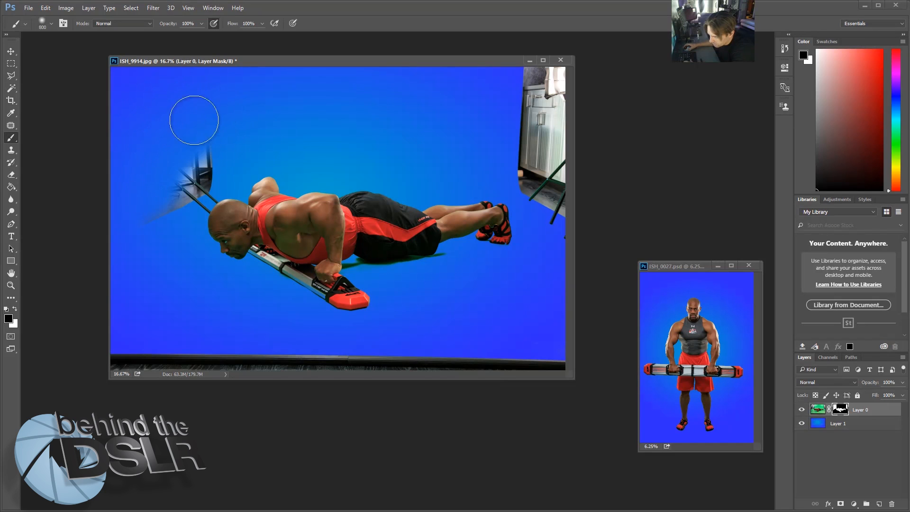
Mask out the studio cabinet and stand beyond the man's feet, and reduce the brush to 300 px
{"action": "mouse_move", "coordinate": [509, 89]}
{"action": "left_mouse_down"}
{"action": "mouse_move", "coordinate": [551, 79]}
{"action": "mouse_move", "coordinate": [514, 80]}
{"action": "mouse_move", "coordinate": [560, 115]}
{"action": "mouse_move", "coordinate": [546, 99]}
{"action": "mouse_move", "coordinate": [569, 160]}
{"action": "mouse_move", "coordinate": [573, 224]}
{"action": "mouse_move", "coordinate": [576, 185]}
{"action": "mouse_move", "coordinate": [536, 164]}
{"action": "mouse_move", "coordinate": [518, 119]}
{"action": "mouse_move", "coordinate": [529, 187]}
{"action": "mouse_move", "coordinate": [522, 182]}
{"action": "mouse_move", "coordinate": [548, 210]}
{"action": "mouse_move", "coordinate": [536, 195]}
{"action": "left_mouse_up"}
{"action": "key", "text": "bracketleft"}
{"action": "key", "text": "bracketleft"}
{"action": "key", "text": "bracketleft"}
{"action": "key", "text": "bracketleft"}
{"action": "key", "text": "bracketleft"}
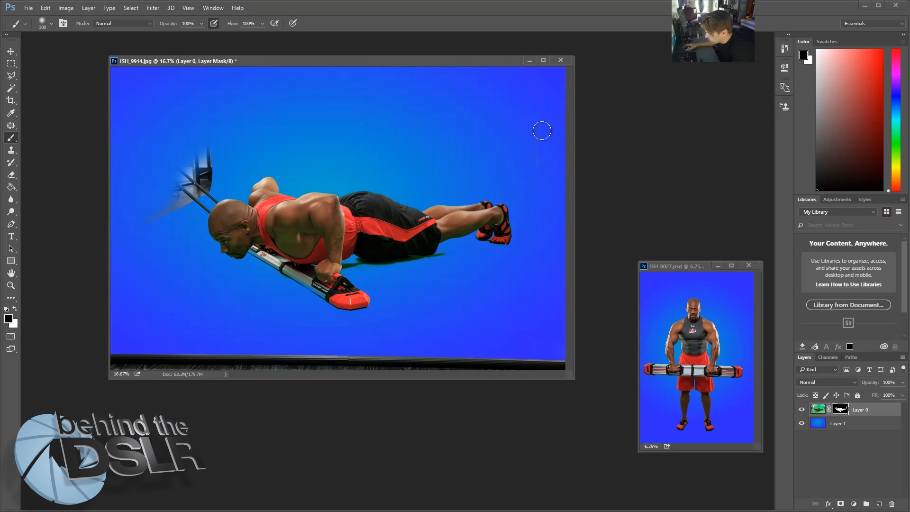
Enlarge the brush to 700 px and mask out the dark floor strip along the photo's lower edge
{"action": "key", "text": "bracketright"}
{"action": "key", "text": "bracketright"}
{"action": "key", "text": "bracketright"}
{"action": "key", "text": "bracketright"}
{"action": "mouse_move", "coordinate": [564, 365]}
{"action": "left_mouse_down"}
{"action": "mouse_move", "coordinate": [552, 386]}
{"action": "mouse_move", "coordinate": [521, 350]}
{"action": "left_mouse_up"}
{"action": "mouse_move", "coordinate": [379, 370]}
{"action": "left_mouse_down"}
{"action": "mouse_move", "coordinate": [170, 363]}
{"action": "mouse_move", "coordinate": [92, 335]}
{"action": "mouse_move", "coordinate": [137, 360]}
{"action": "left_mouse_up"}
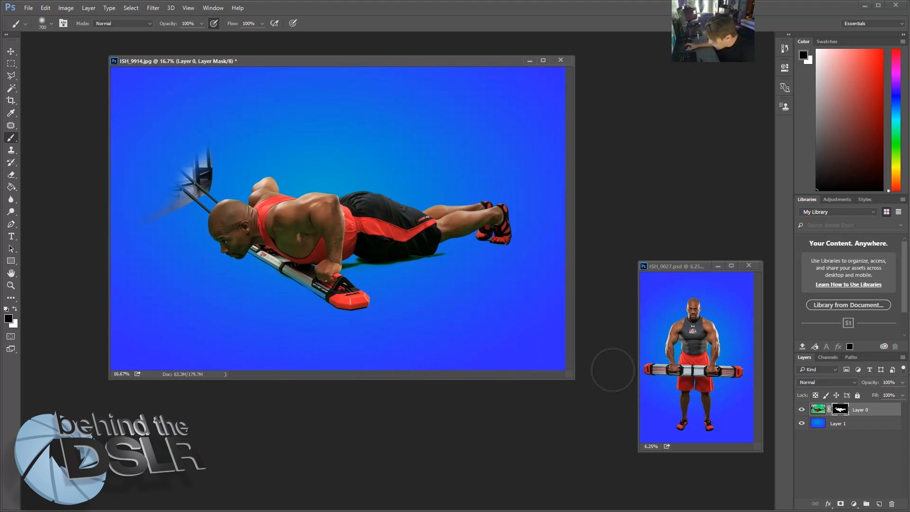
Outline the two leftover equipment poles beside the man's head with a polygonal lasso selection that follows the scalp edge
{"action": "left_click_drag", "start_coordinate": [217, 208], "coordinate": [283, 252]}
{"action": "left_click_drag", "start_coordinate": [211, 254], "coordinate": [244, 257]}
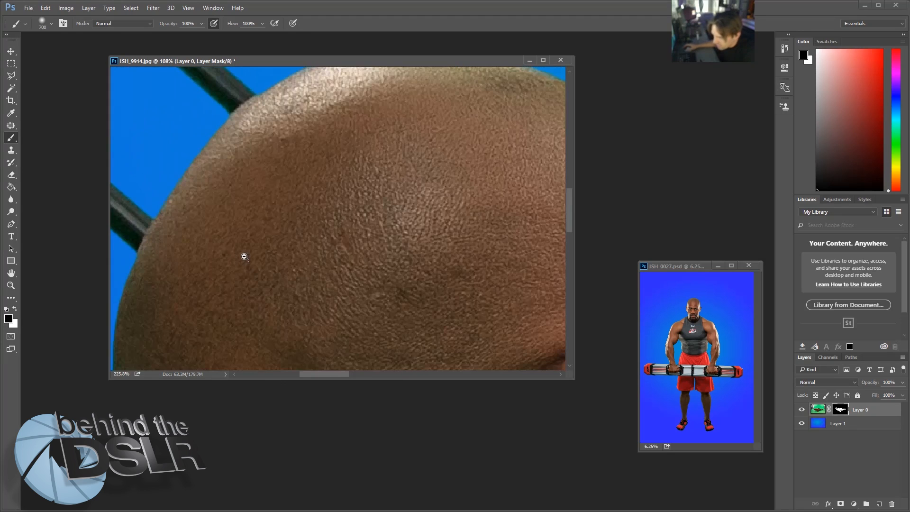
{"action": "left_click", "coordinate": [11, 78]}
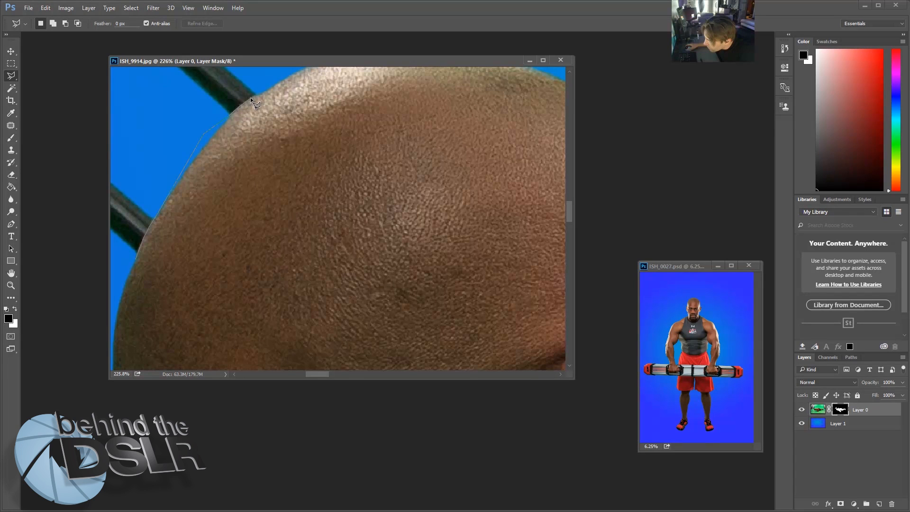
{"action": "left_click", "coordinate": [267, 89]}
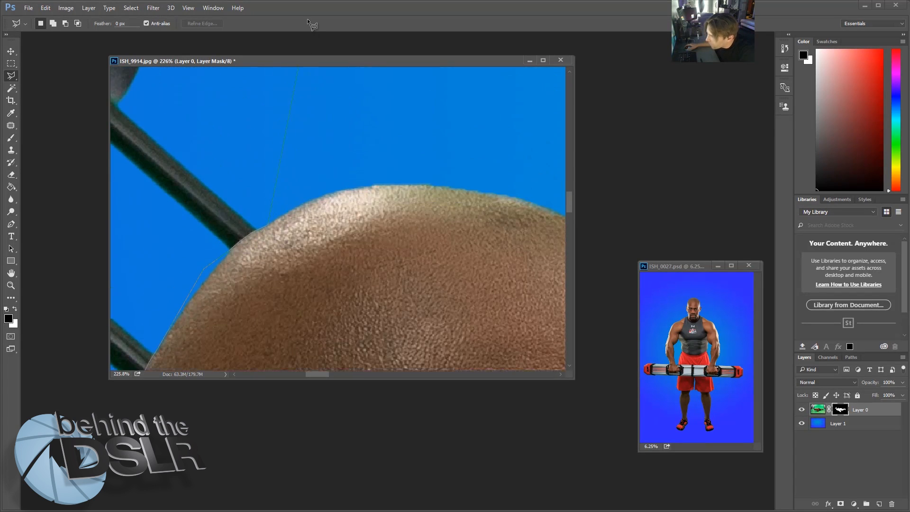
{"action": "left_click", "coordinate": [317, 128]}
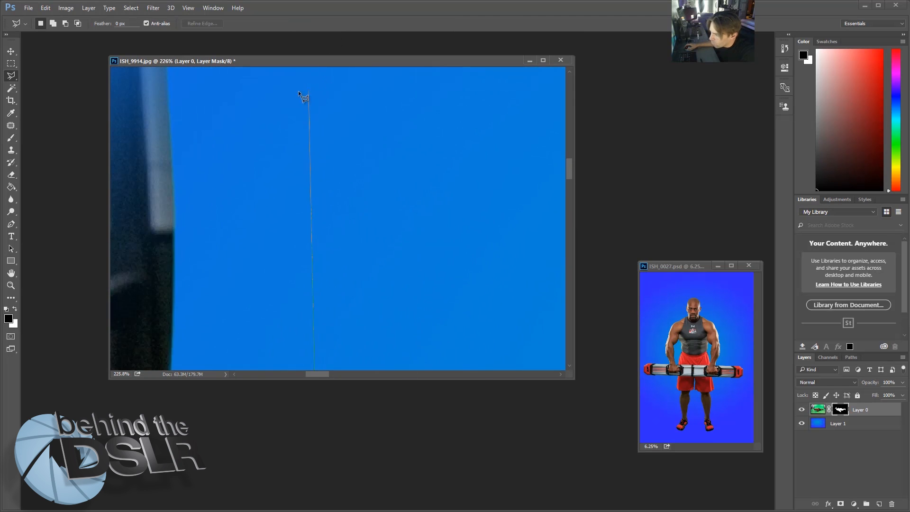
{"action": "left_click", "coordinate": [299, 90]}
{"action": "left_click", "coordinate": [163, 188]}
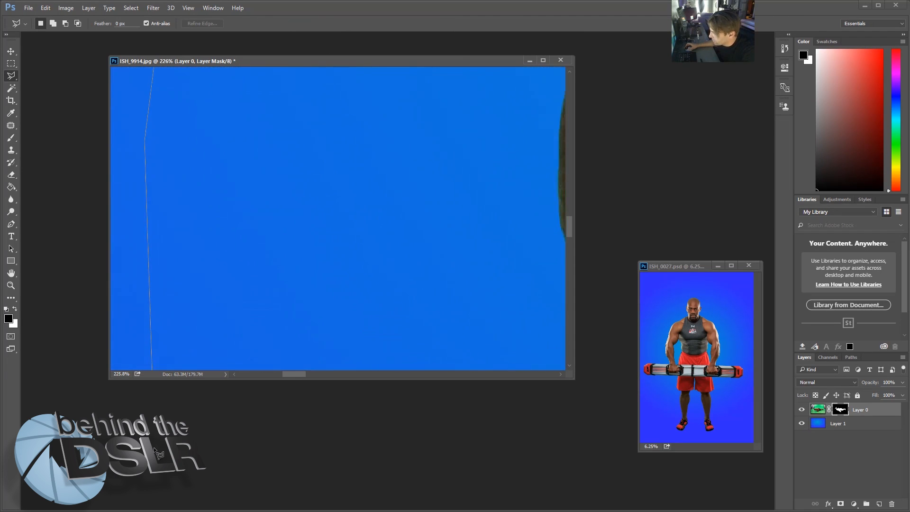
{"action": "left_click", "coordinate": [213, 311]}
{"action": "left_click_drag", "start_coordinate": [407, 197], "coordinate": [338, 200]}
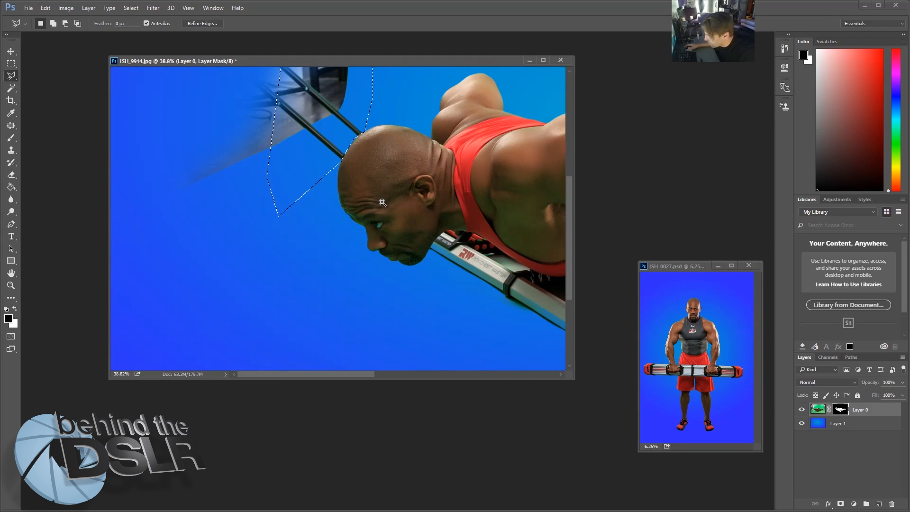
Mask out the pole ends touching the man's head inside the selection with a 100 px brush, and deselect
{"action": "left_click_drag", "start_coordinate": [363, 161], "coordinate": [412, 187]}
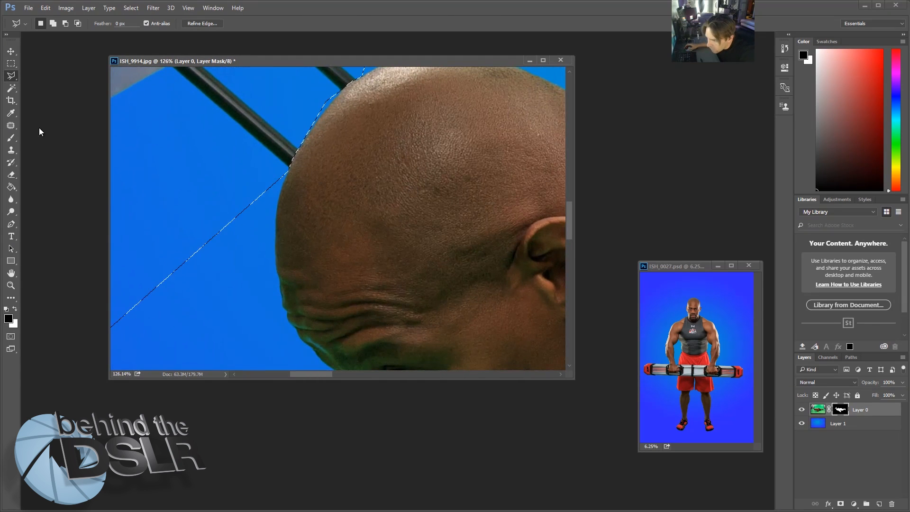
{"action": "left_click", "coordinate": [12, 138]}
{"action": "key", "text": "bracketleft"}
{"action": "key", "text": "bracketleft"}
{"action": "key", "text": "bracketleft"}
{"action": "key", "text": "bracketleft"}
{"action": "key", "text": "bracketleft"}
{"action": "key", "text": "bracketleft"}
{"action": "key", "text": "bracketleft"}
{"action": "key", "text": "bracketleft"}
{"action": "key", "text": "bracketleft"}
{"action": "mouse_move", "coordinate": [292, 152]}
{"action": "left_mouse_down"}
{"action": "mouse_move", "coordinate": [346, 84]}
{"action": "mouse_move", "coordinate": [324, 102]}
{"action": "mouse_move", "coordinate": [365, 89]}
{"action": "left_mouse_up"}
{"action": "key", "text": "ctrl+d"}
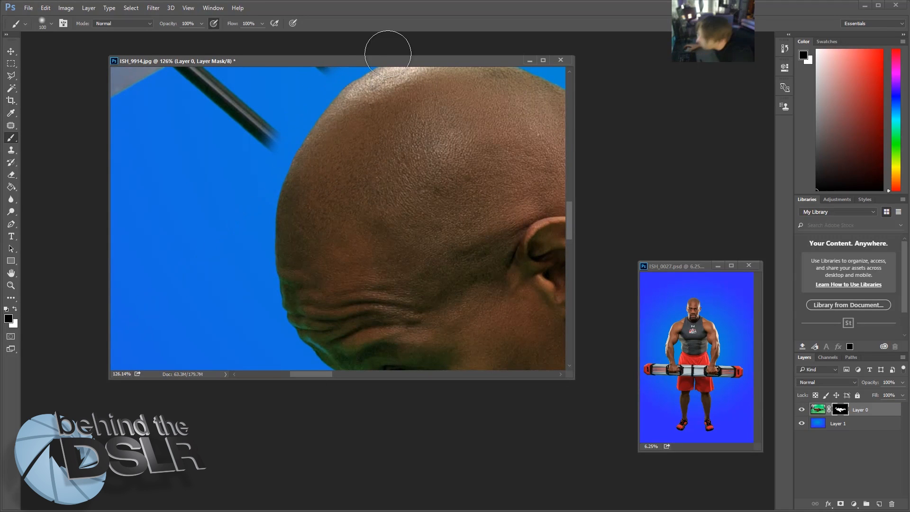
Restore the selection beside the head and mask out the remaining poles and studio equipment, enlarging the brush to 600 px
{"action": "scroll", "coordinate": [308, 145], "scroll_direction": "down", "scroll_amount": 8}
{"action": "key", "text": "ctrl+shift+d"}
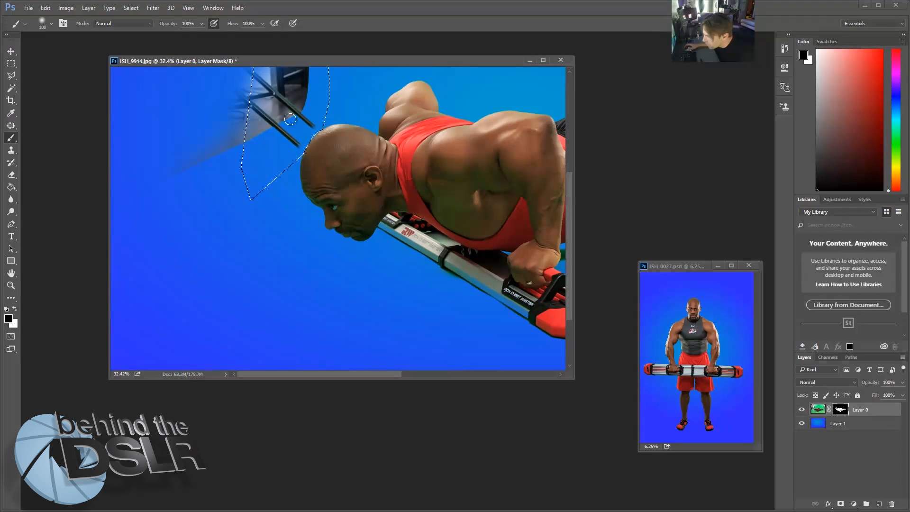
{"action": "mouse_move", "coordinate": [288, 138]}
{"action": "left_mouse_down"}
{"action": "mouse_move", "coordinate": [310, 121]}
{"action": "mouse_move", "coordinate": [243, 112]}
{"action": "mouse_move", "coordinate": [254, 81]}
{"action": "mouse_move", "coordinate": [234, 175]}
{"action": "left_mouse_up"}
{"action": "key", "text": "bracketright"}
{"action": "key", "text": "bracketright"}
{"action": "key", "text": "bracketright"}
{"action": "key", "text": "bracketright"}
{"action": "key", "text": "bracketright"}
{"action": "key", "text": "bracketright"}
{"action": "key", "text": "bracketright"}
{"action": "key", "text": "bracketright"}
{"action": "scroll", "coordinate": [233, 172], "scroll_direction": "down", "scroll_amount": 8}
{"action": "scroll", "coordinate": [223, 140], "scroll_direction": "up", "scroll_amount": 5}
{"action": "left_click_drag", "start_coordinate": [225, 138], "coordinate": [138, 284]}
{"action": "scroll", "coordinate": [270, 167], "scroll_direction": "down", "scroll_amount": 6}
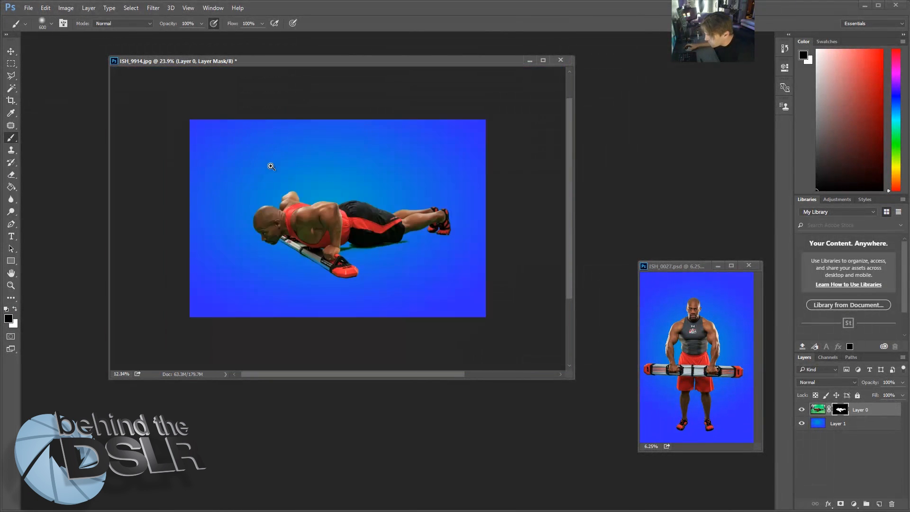
Add a Hue/Saturation adjustment layer above Layer 0 and clip it to that layer
{"action": "scroll", "coordinate": [403, 261], "scroll_direction": "up", "scroll_amount": 4}
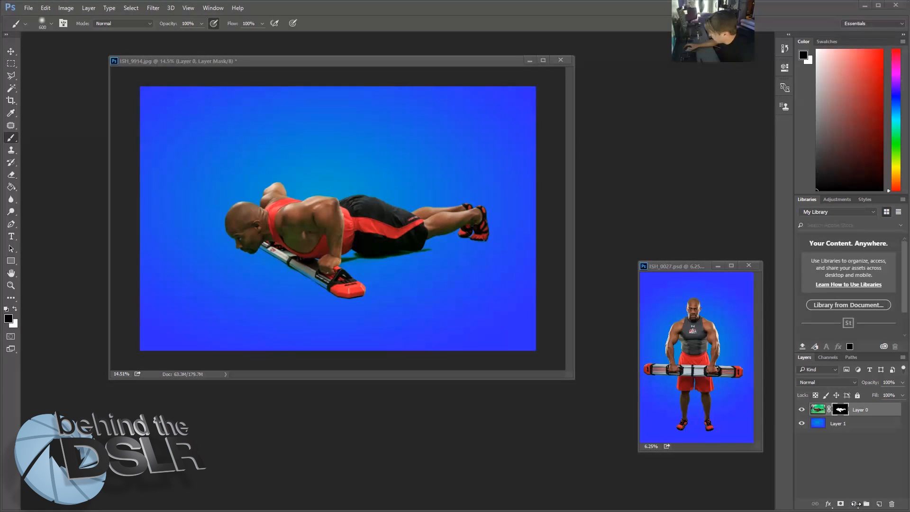
{"action": "left_click", "coordinate": [855, 504]}
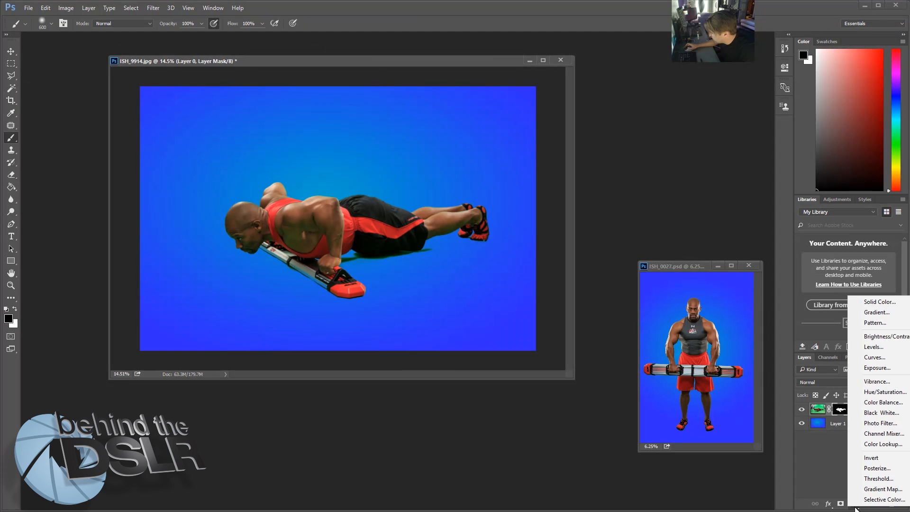
{"action": "left_click", "coordinate": [869, 392]}
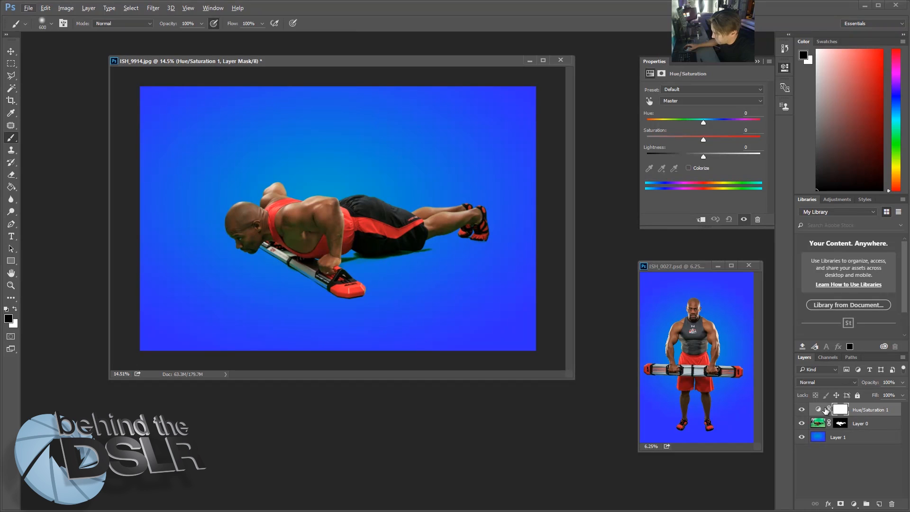
{"action": "left_click", "coordinate": [818, 417], "text": "alt"}
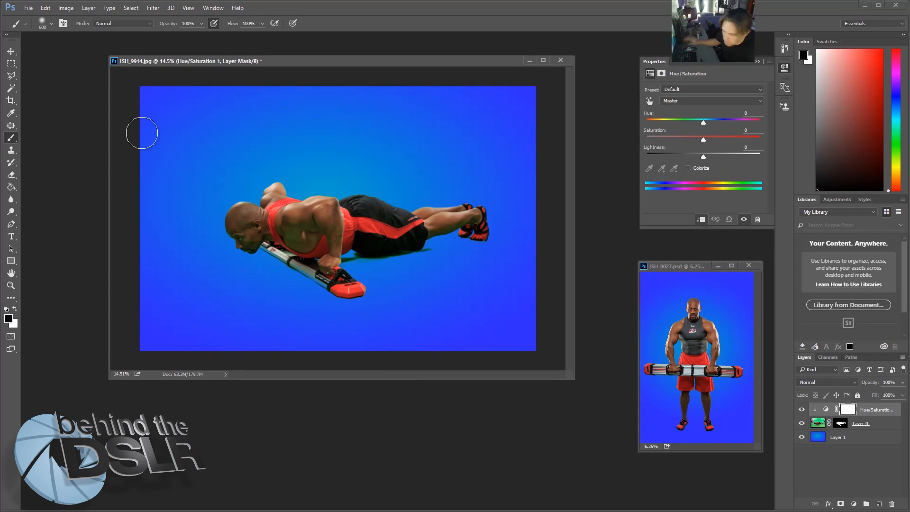
Lower the Greens saturation to -58 using the on-image adjustment on the green shadow beneath the man's torso
{"action": "left_click", "coordinate": [650, 101]}
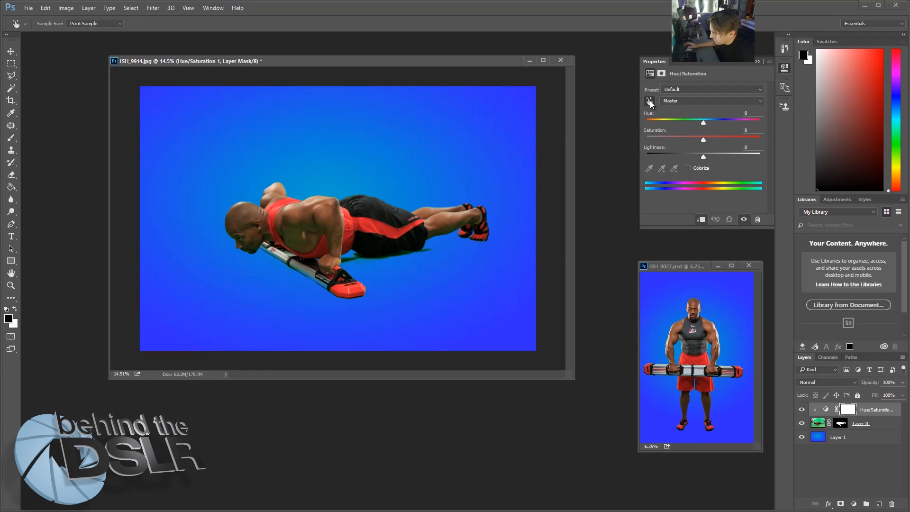
{"action": "left_click_drag", "start_coordinate": [265, 245], "coordinate": [361, 267]}
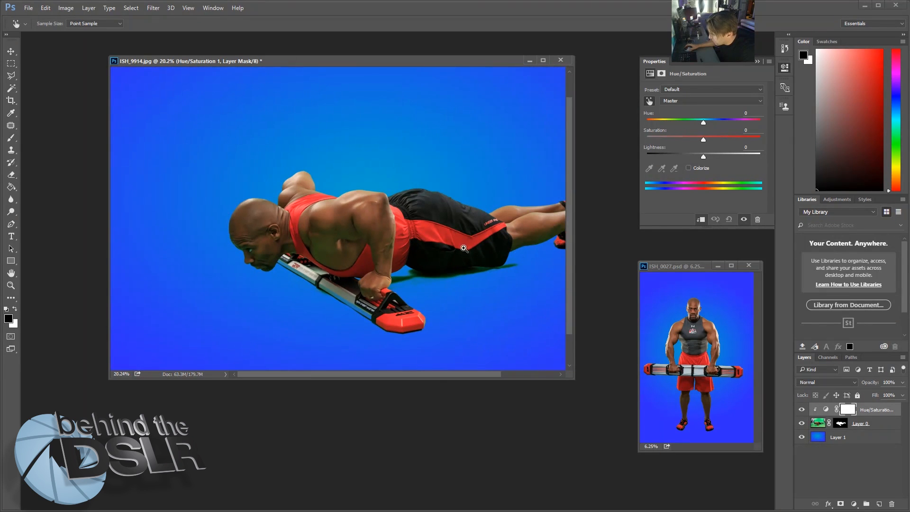
{"action": "left_click_drag", "start_coordinate": [322, 290], "coordinate": [414, 260]}
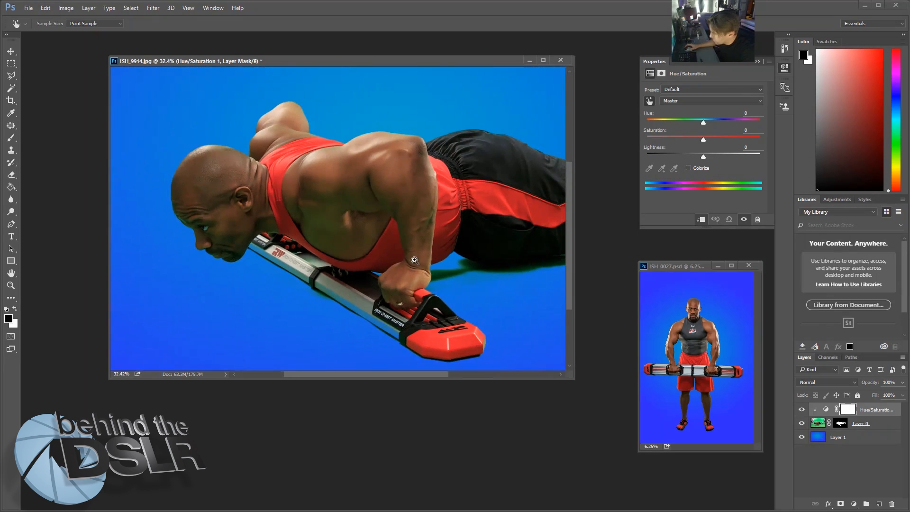
{"action": "left_click", "coordinate": [649, 101]}
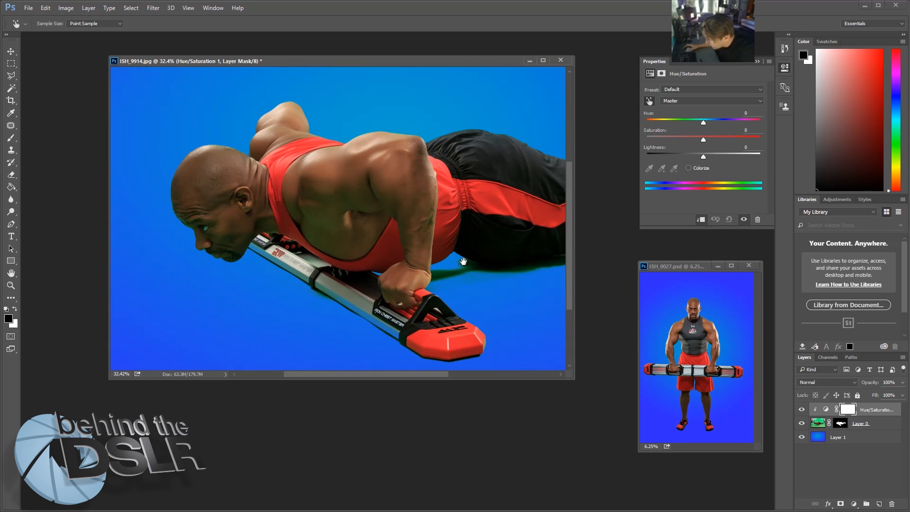
{"action": "scroll", "coordinate": [463, 261], "scroll_direction": "right", "scroll_amount": 5}
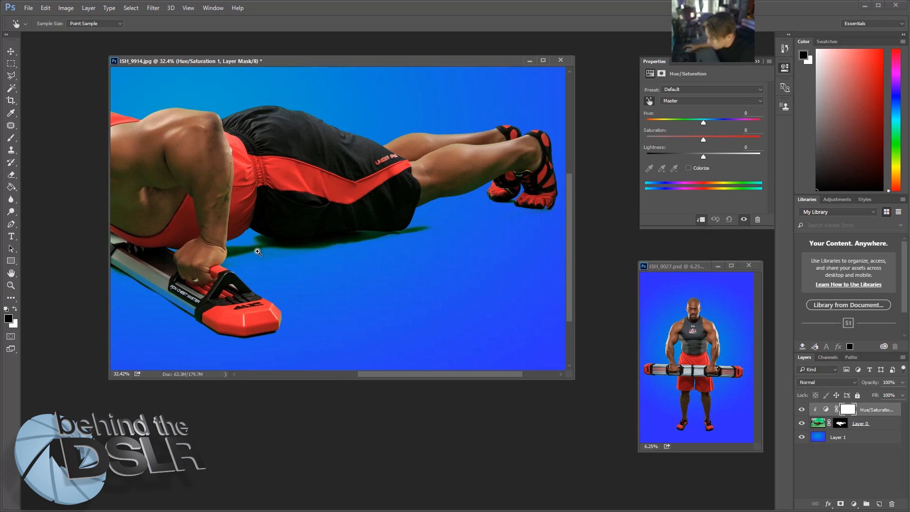
{"action": "scroll", "coordinate": [257, 252], "scroll_direction": "up", "scroll_amount": 5}
{"action": "left_click_drag", "start_coordinate": [244, 243], "coordinate": [213, 250]}
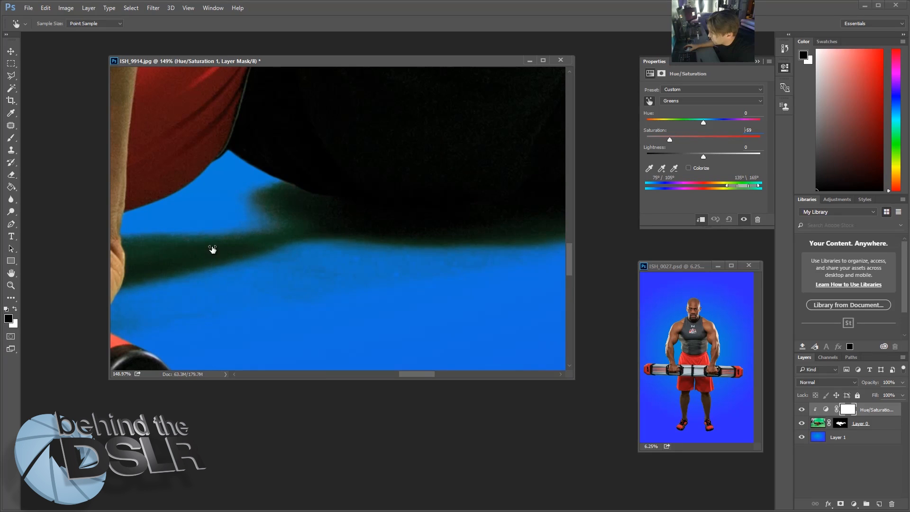
Examine the man's legs, feet, chest and arm and the exercise bar for remaining green spill
{"action": "scroll", "coordinate": [469, 216], "scroll_direction": "down", "scroll_amount": 6}
{"action": "scroll", "coordinate": [525, 182], "scroll_direction": "up", "scroll_amount": 3}
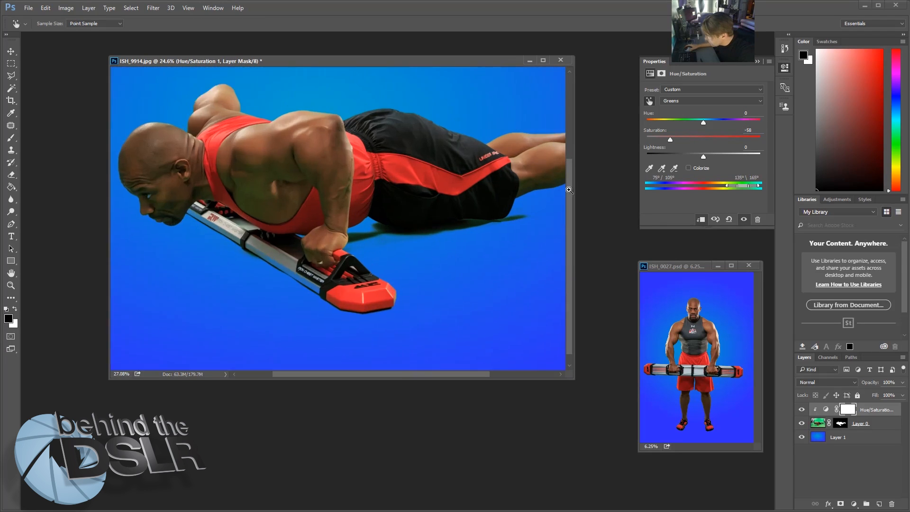
{"action": "left_click_drag", "start_coordinate": [491, 177], "coordinate": [298, 187]}
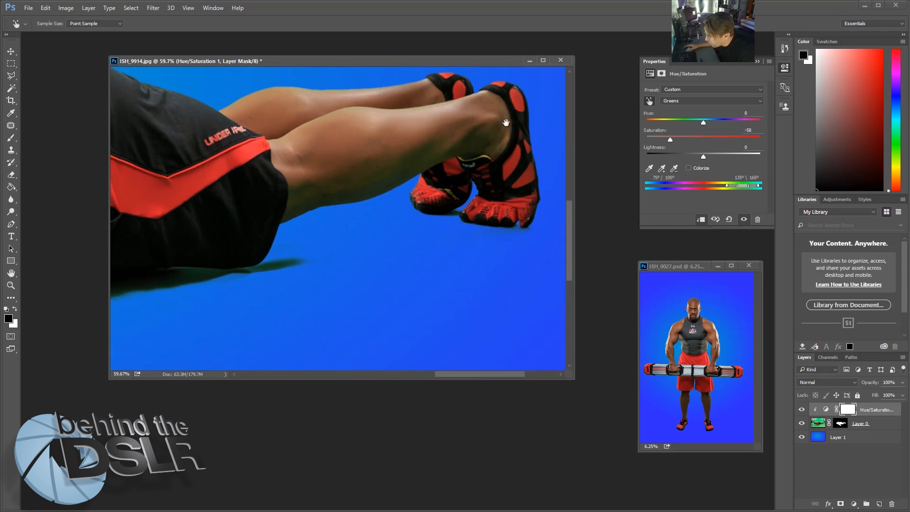
{"action": "scroll", "coordinate": [404, 171], "scroll_direction": "up", "scroll_amount": 2}
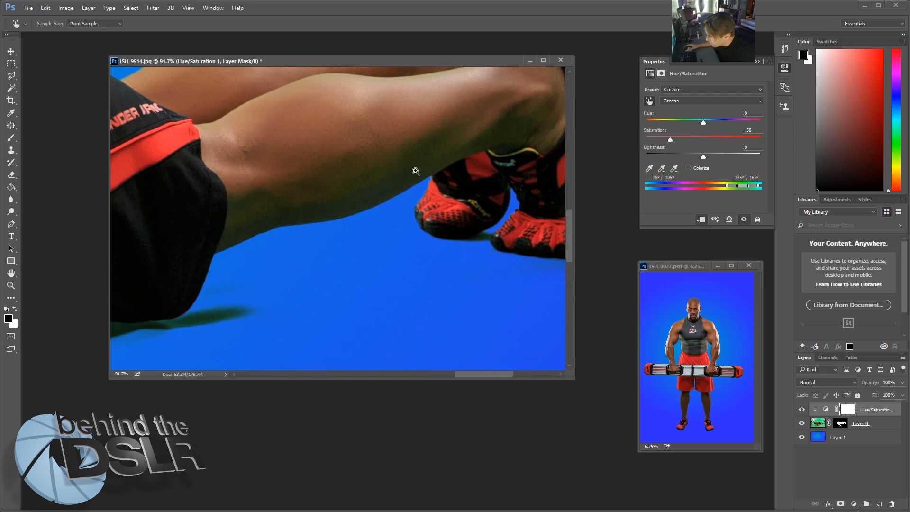
{"action": "scroll", "coordinate": [407, 190], "scroll_direction": "up", "scroll_amount": 2}
{"action": "scroll", "coordinate": [331, 209], "scroll_direction": "down", "scroll_amount": 4}
{"action": "left_click_drag", "start_coordinate": [331, 209], "coordinate": [292, 193]}
{"action": "left_click_drag", "start_coordinate": [461, 243], "coordinate": [376, 207]}
{"action": "left_click_drag", "start_coordinate": [409, 181], "coordinate": [320, 228]}
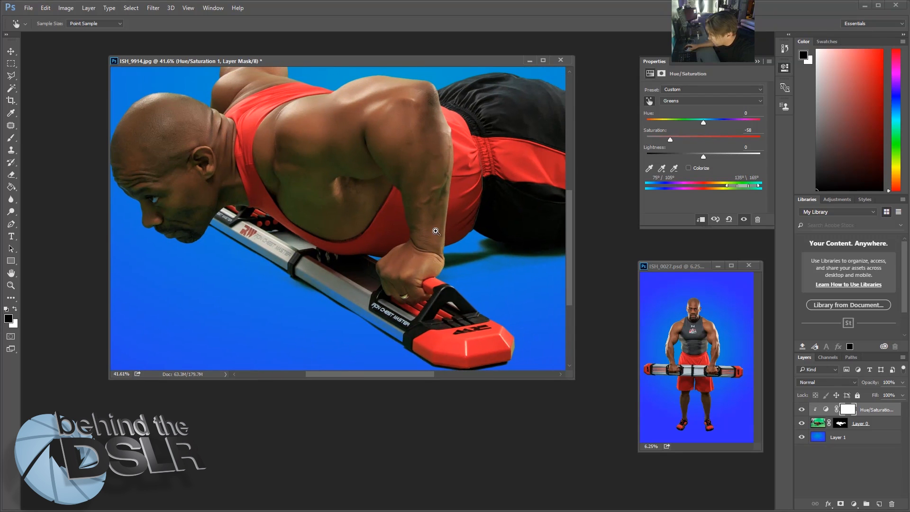
{"action": "scroll", "coordinate": [435, 231], "scroll_direction": "down", "scroll_amount": 2}
{"action": "scroll", "coordinate": [388, 270], "scroll_direction": "up", "scroll_amount": 4}
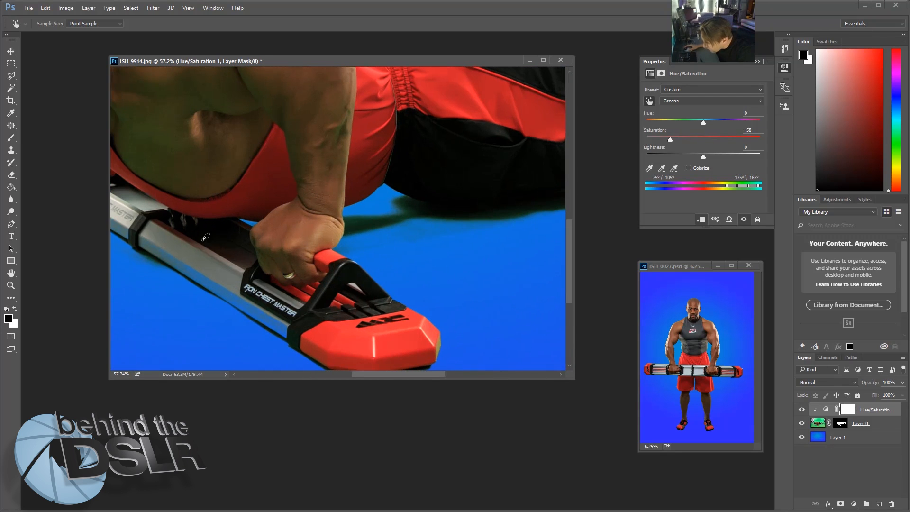
{"action": "scroll", "coordinate": [275, 209], "scroll_direction": "down", "scroll_amount": 3}
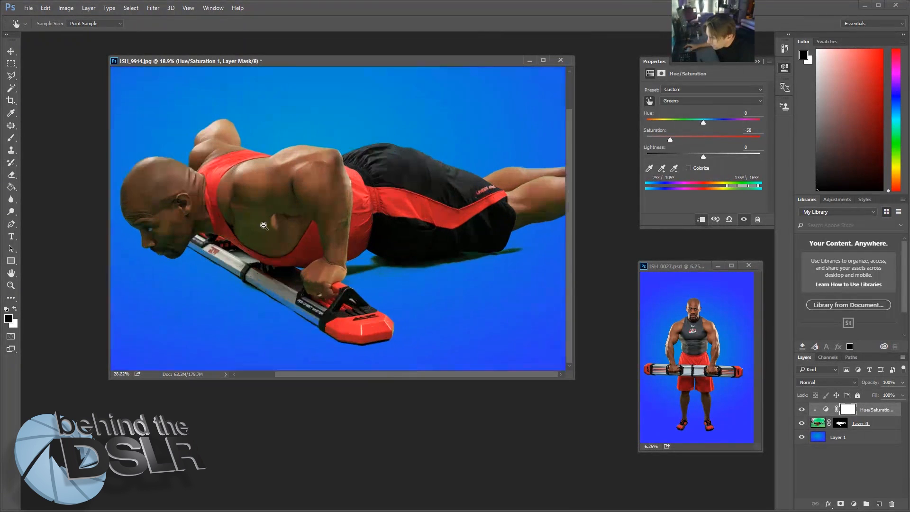
{"action": "scroll", "coordinate": [264, 226], "scroll_direction": "up", "scroll_amount": 1}
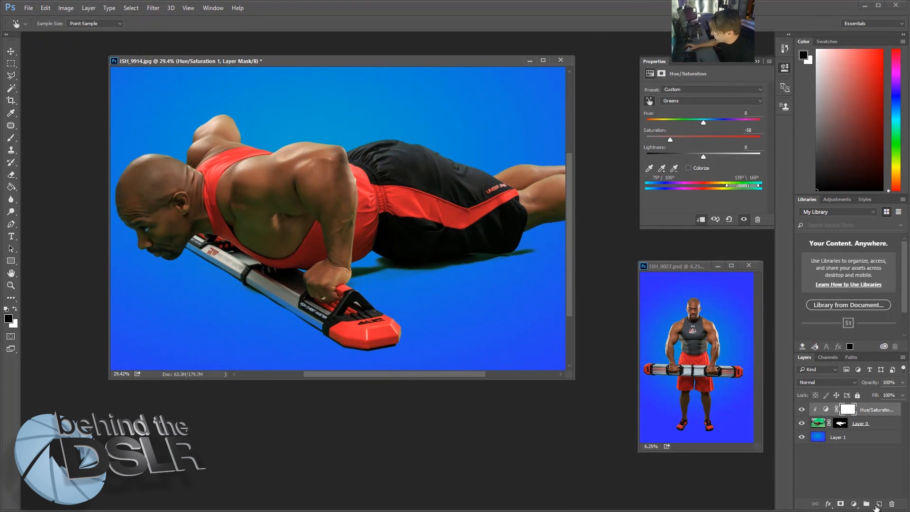
Add an empty layer above the Hue/Saturation adjustment, clip it to Layer 0, and sample a brown skin tone from the chest
{"action": "left_click", "coordinate": [878, 504]}
{"action": "key", "text": "b"}
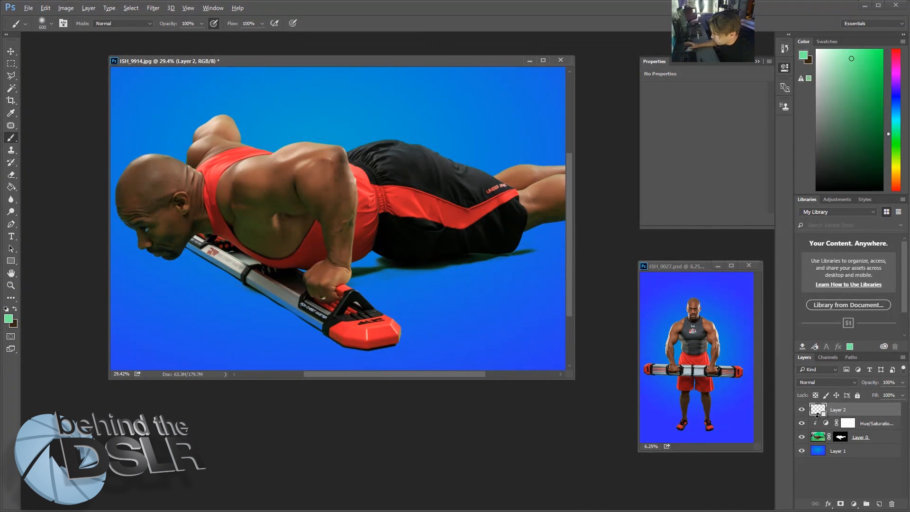
{"action": "left_click", "coordinate": [817, 415], "text": "alt"}
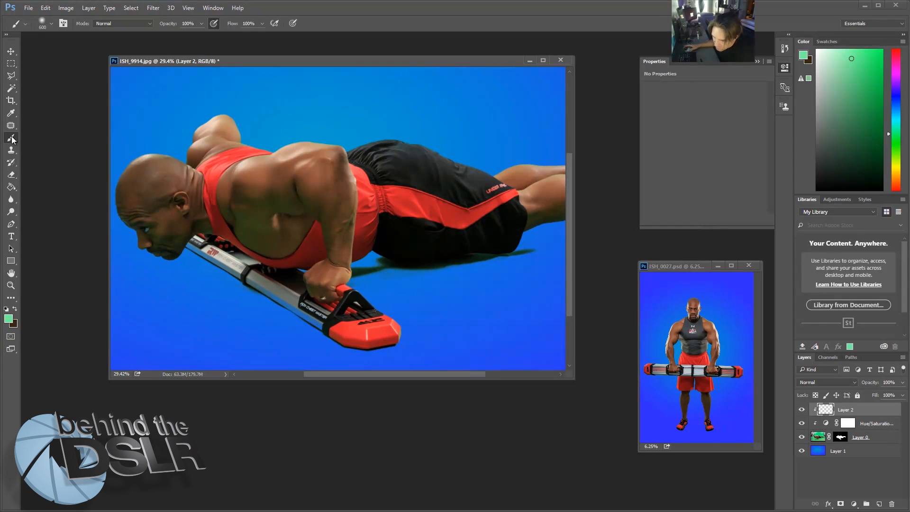
{"action": "left_click", "coordinate": [259, 190], "text": "alt"}
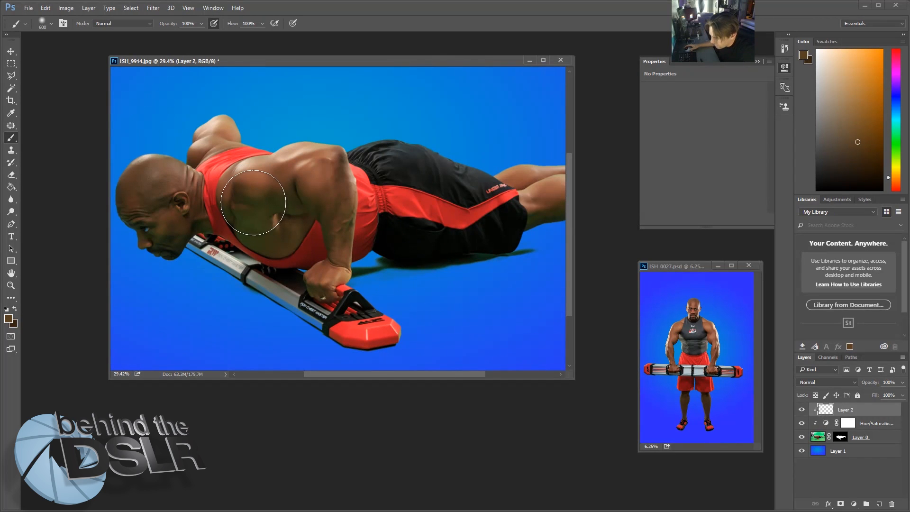
{"action": "left_click", "coordinate": [264, 209]}
{"action": "left_click_drag", "start_coordinate": [264, 209], "coordinate": [309, 199]}
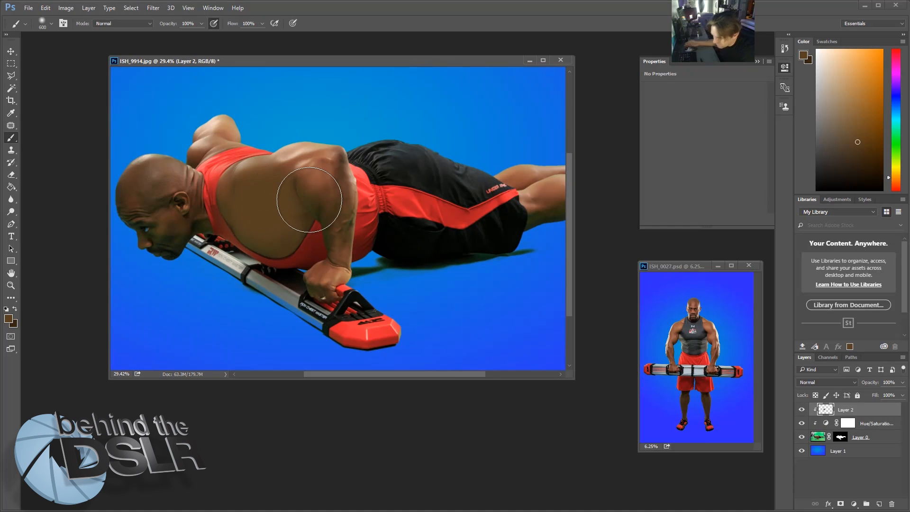
{"action": "key", "text": "ctrl+z"}
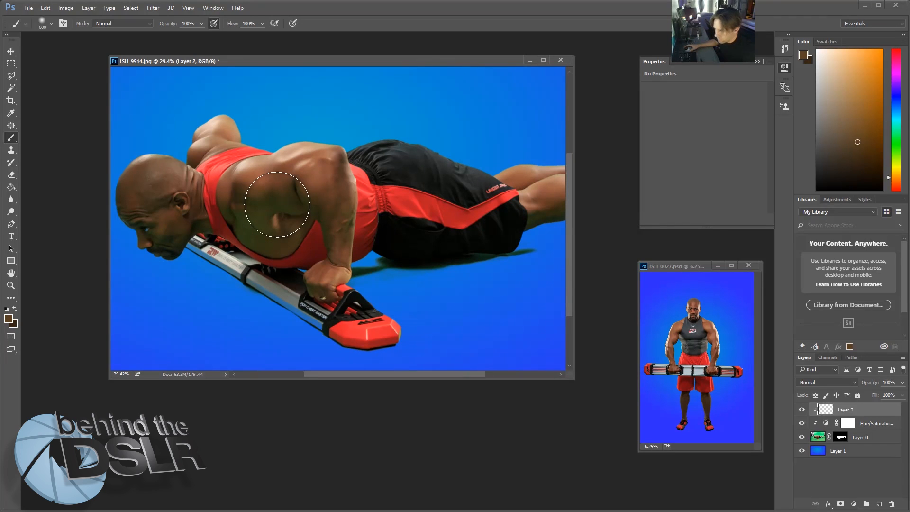
Reduce the brush to 175 px and paint the sampled brown skin tone over the green-tinted chest on Layer 2
{"action": "key", "text": "bracketleft"}
{"action": "key", "text": "bracketleft"}
{"action": "key", "text": "bracketleft"}
{"action": "key", "text": "bracketleft"}
{"action": "key", "text": "bracketleft"}
{"action": "key", "text": "bracketleft"}
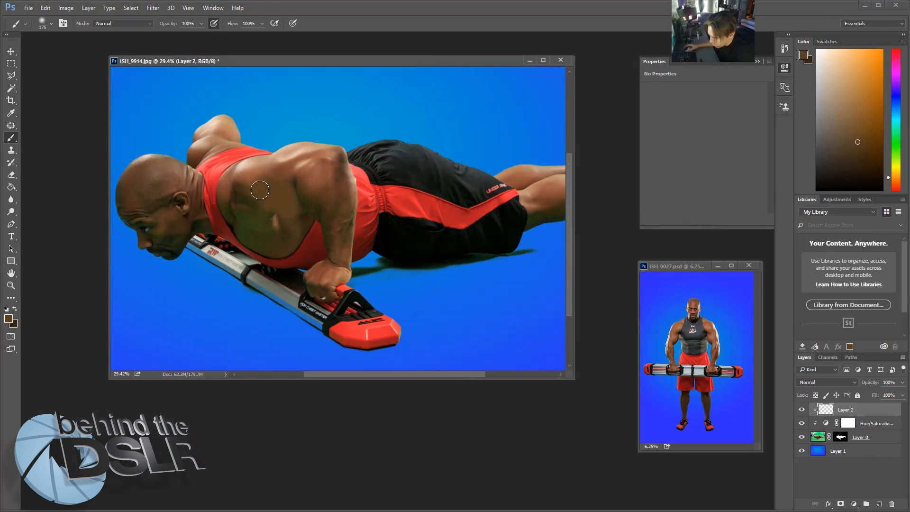
{"action": "mouse_move", "coordinate": [242, 193]}
{"action": "left_mouse_down"}
{"action": "mouse_move", "coordinate": [249, 189]}
{"action": "mouse_move", "coordinate": [240, 197]}
{"action": "mouse_move", "coordinate": [282, 228]}
{"action": "mouse_move", "coordinate": [250, 223]}
{"action": "mouse_move", "coordinate": [254, 237]}
{"action": "mouse_move", "coordinate": [280, 244]}
{"action": "mouse_move", "coordinate": [297, 196]}
{"action": "mouse_move", "coordinate": [303, 202]}
{"action": "mouse_move", "coordinate": [296, 222]}
{"action": "mouse_move", "coordinate": [303, 205]}
{"action": "mouse_move", "coordinate": [252, 223]}
{"action": "left_mouse_up"}
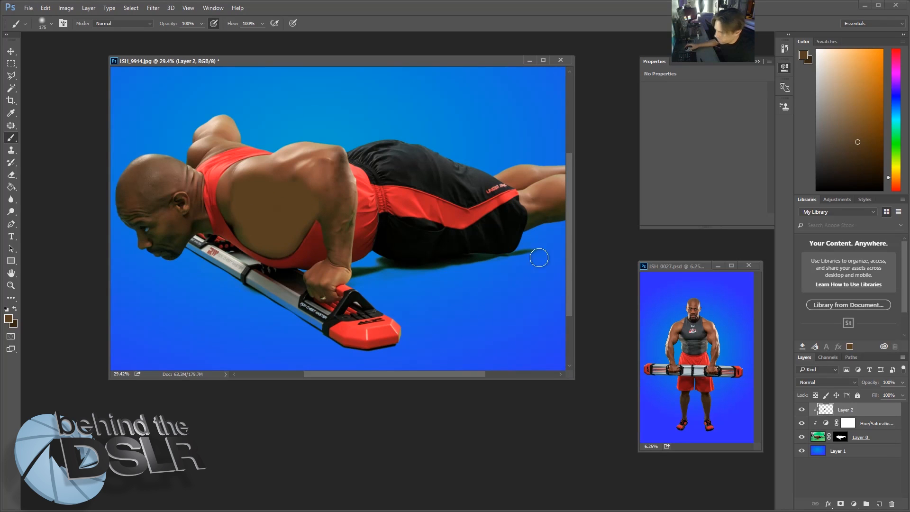
Set Layer 2 to the Color blend mode and try painting the brown over the chest, tank top and shorts
{"action": "left_click", "coordinate": [818, 382]}
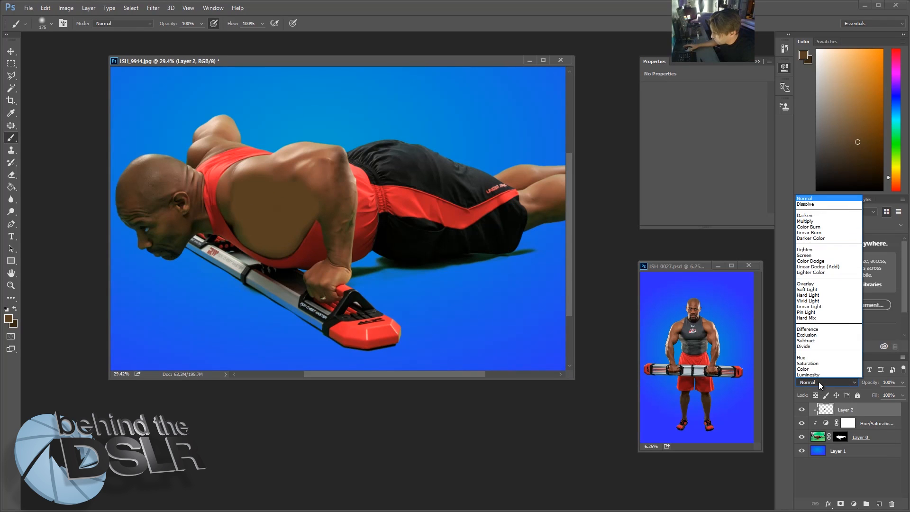
{"action": "left_click", "coordinate": [810, 369]}
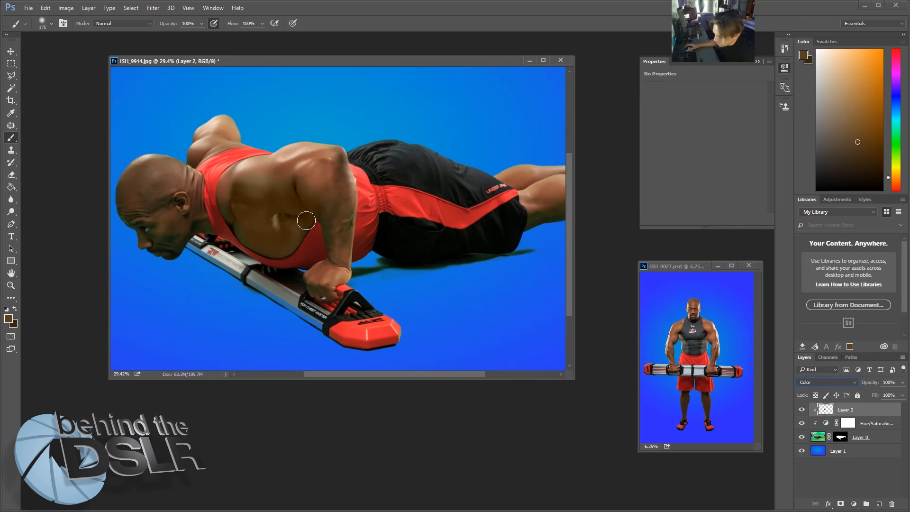
{"action": "mouse_move", "coordinate": [213, 167]}
{"action": "left_mouse_down"}
{"action": "mouse_move", "coordinate": [216, 177]}
{"action": "mouse_move", "coordinate": [249, 151]}
{"action": "mouse_move", "coordinate": [308, 169]}
{"action": "mouse_move", "coordinate": [402, 161]}
{"action": "mouse_move", "coordinate": [365, 155]}
{"action": "mouse_move", "coordinate": [325, 239]}
{"action": "left_mouse_up"}
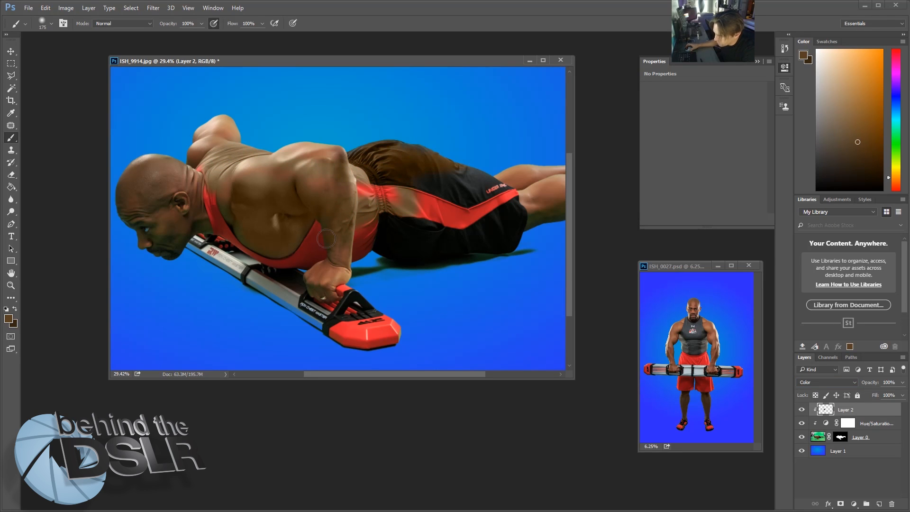
Undo the brown test painting on Layer 2 and set the emptied layer's blend mode to Color
{"action": "key", "text": "ctrl+alt+z"}
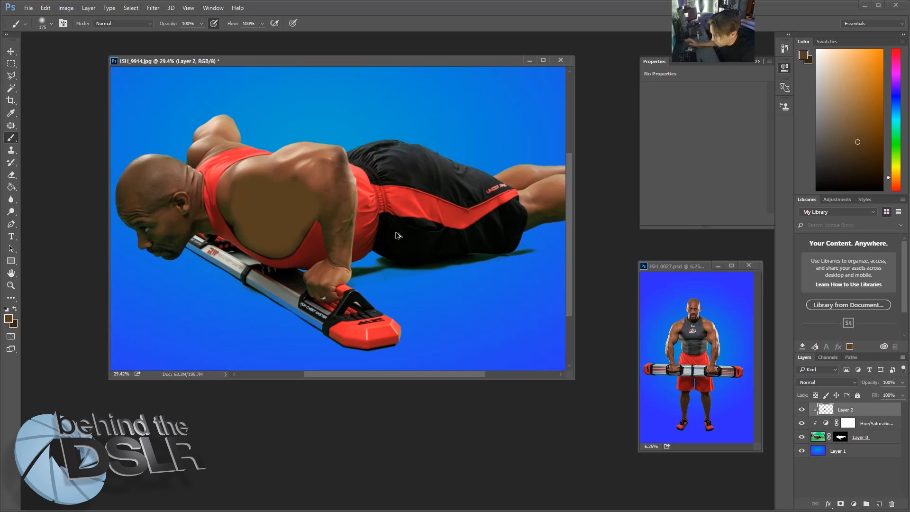
{"action": "key", "text": "ctrl+alt+z"}
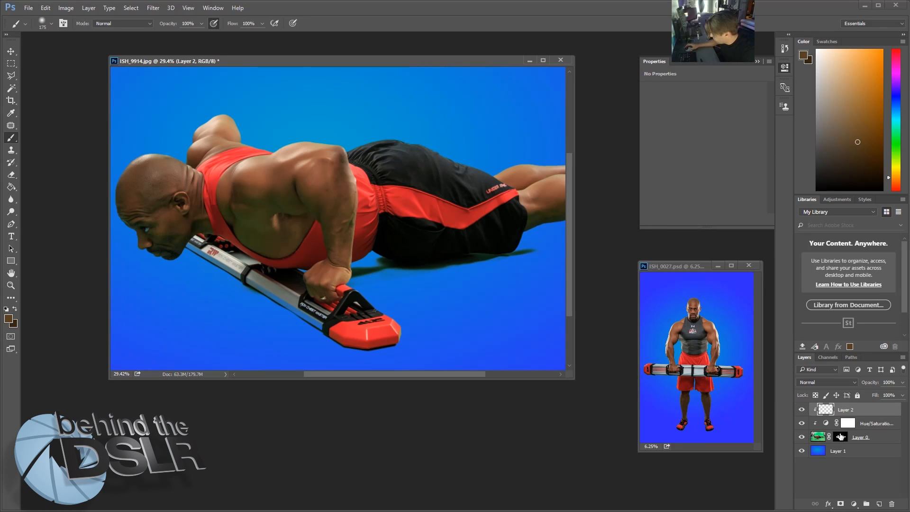
{"action": "left_click", "coordinate": [819, 386]}
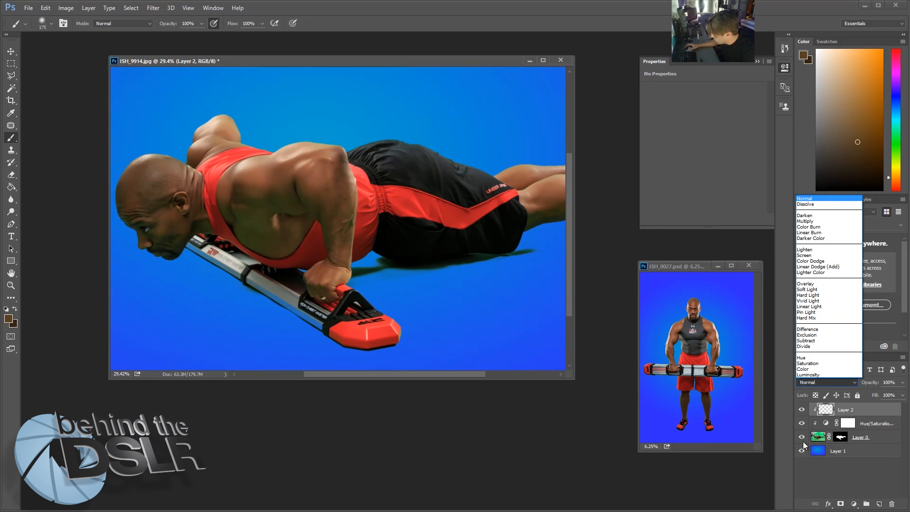
{"action": "left_click", "coordinate": [807, 377]}
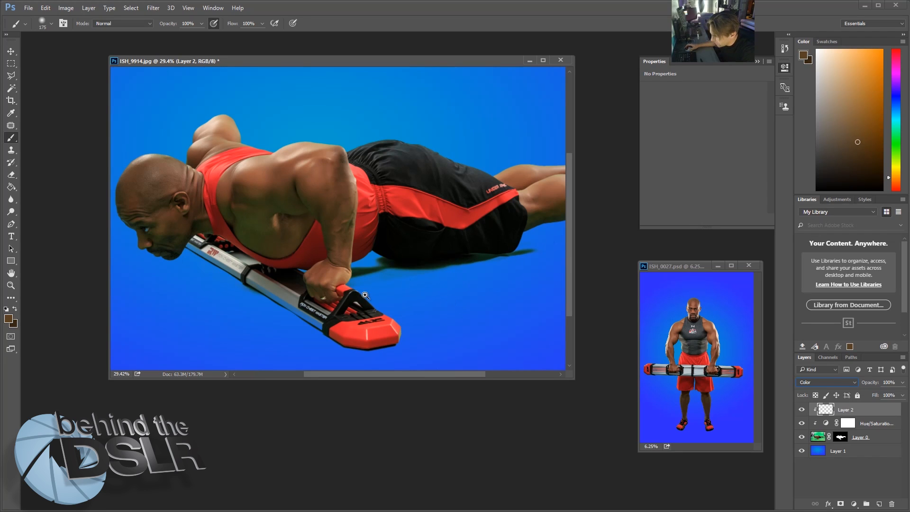
Sample red from the front end of the exercise bar and paint over its greenish edge with an 80 px brush
{"action": "left_click_drag", "start_coordinate": [390, 277], "coordinate": [261, 264]}
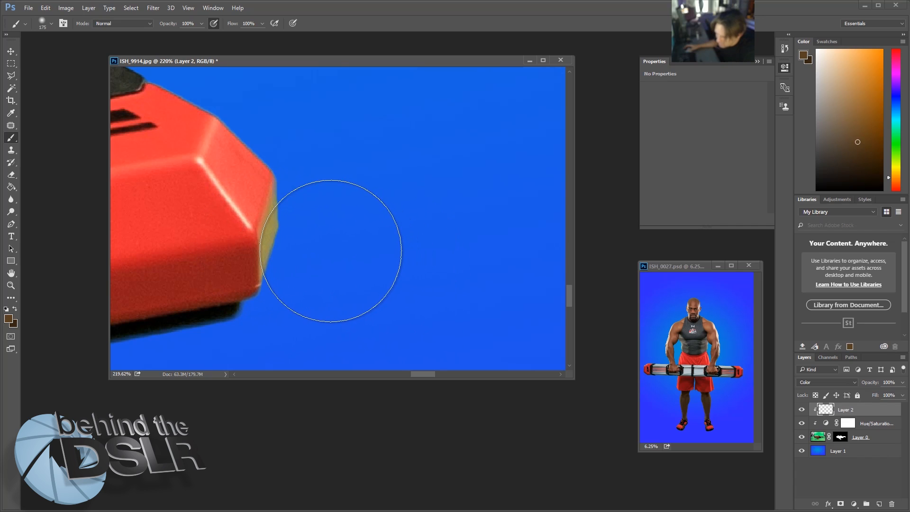
{"action": "left_click", "coordinate": [247, 271], "text": "alt"}
{"action": "key", "text": "bracketleft"}
{"action": "key", "text": "bracketleft"}
{"action": "key", "text": "bracketleft"}
{"action": "key", "text": "bracketleft"}
{"action": "key", "text": "bracketleft"}
{"action": "mouse_move", "coordinate": [285, 257]}
{"action": "left_mouse_down"}
{"action": "mouse_move", "coordinate": [274, 244]}
{"action": "mouse_move", "coordinate": [291, 178]}
{"action": "left_mouse_up"}
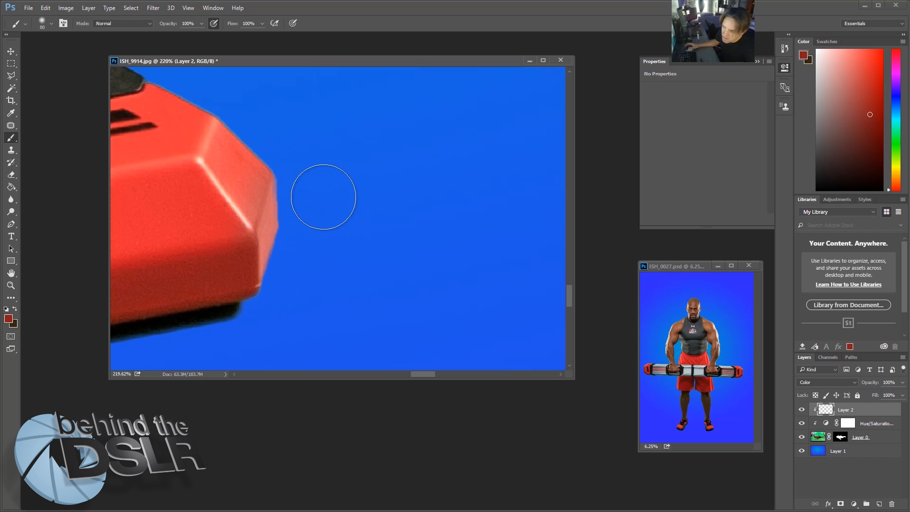
Sample a brown skin tone from the gripping hand and paint over its green-tinted knuckles and fingers with a 45 px brush
{"action": "left_click_drag", "start_coordinate": [291, 219], "coordinate": [230, 225]}
{"action": "left_click_drag", "start_coordinate": [168, 216], "coordinate": [321, 263]}
{"action": "left_click_drag", "start_coordinate": [218, 197], "coordinate": [259, 239]}
{"action": "left_click_drag", "start_coordinate": [320, 222], "coordinate": [369, 262]}
{"action": "key", "text": "bracketleft"}
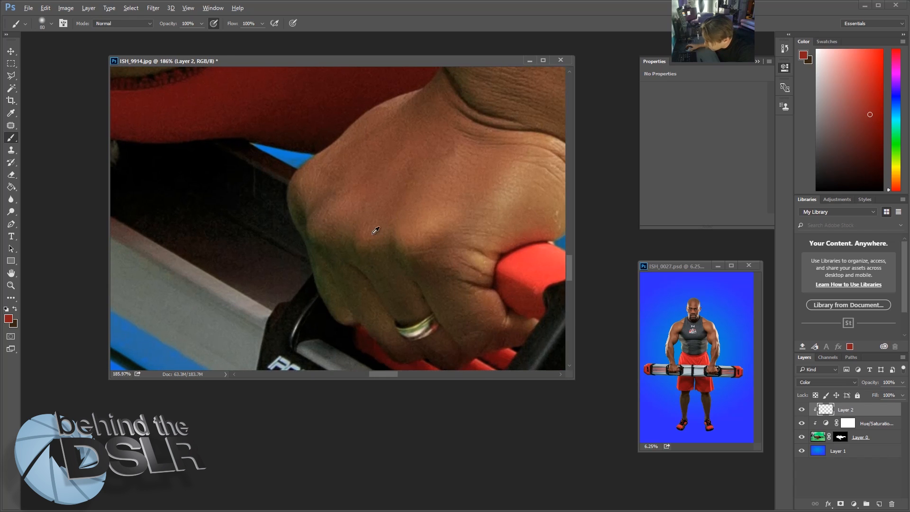
{"action": "left_click", "coordinate": [327, 242], "text": "alt"}
{"action": "key", "text": "bracketleft"}
{"action": "key", "text": "bracketleft"}
{"action": "key", "text": "bracketleft"}
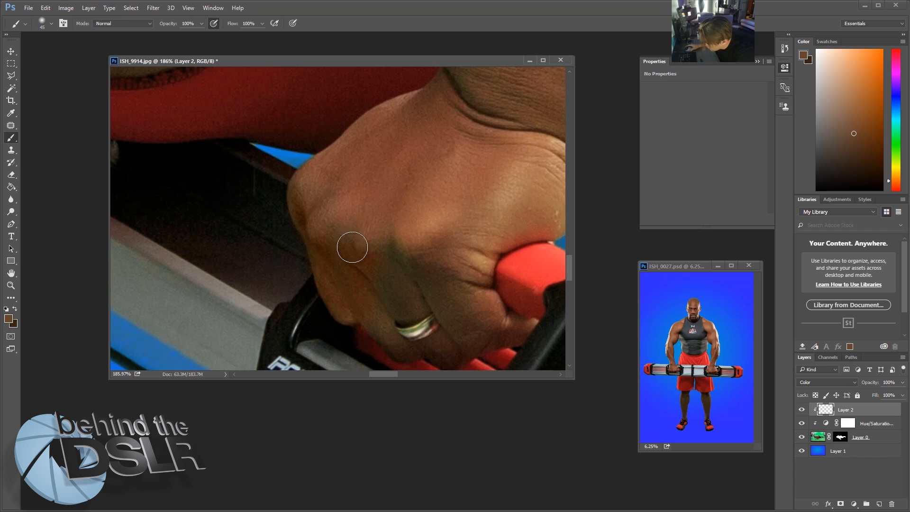
{"action": "left_click_drag", "start_coordinate": [441, 341], "coordinate": [433, 346]}
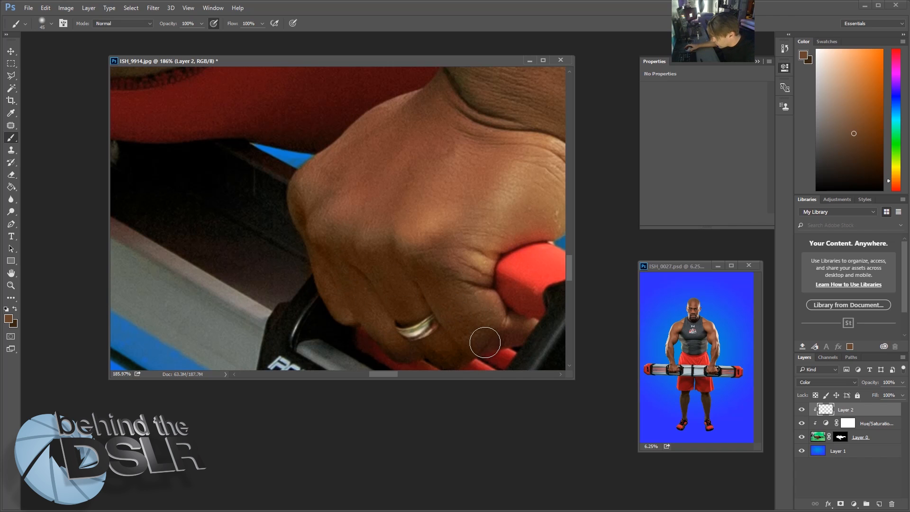
Lower the opacity of Layer 2 to 73% to soften the colour correction
{"action": "scroll", "coordinate": [449, 280], "scroll_direction": "down", "scroll_amount": 4}
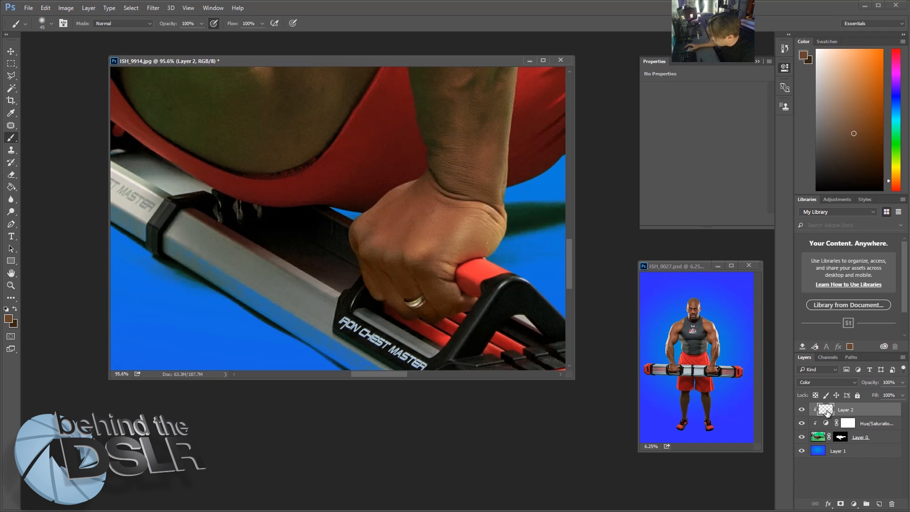
{"action": "left_click", "coordinate": [902, 381]}
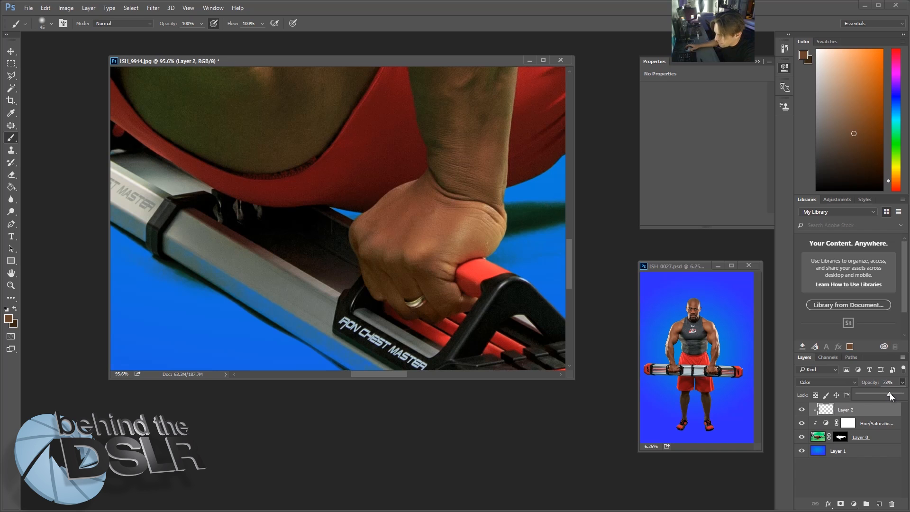
{"action": "left_click_drag", "start_coordinate": [460, 275], "coordinate": [407, 271]}
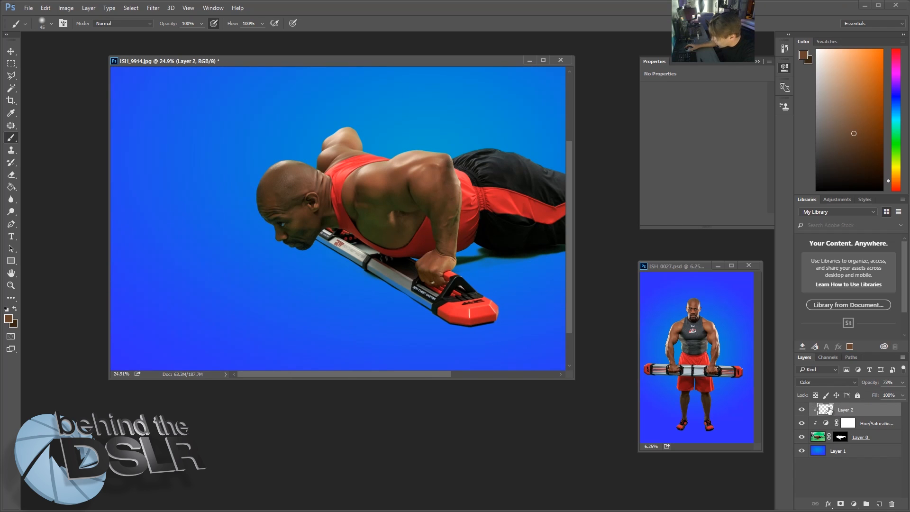
Add an empty layer above Layer 2, set its blend mode to Color, and clip it to the cutout below
{"action": "left_click", "coordinate": [866, 504]}
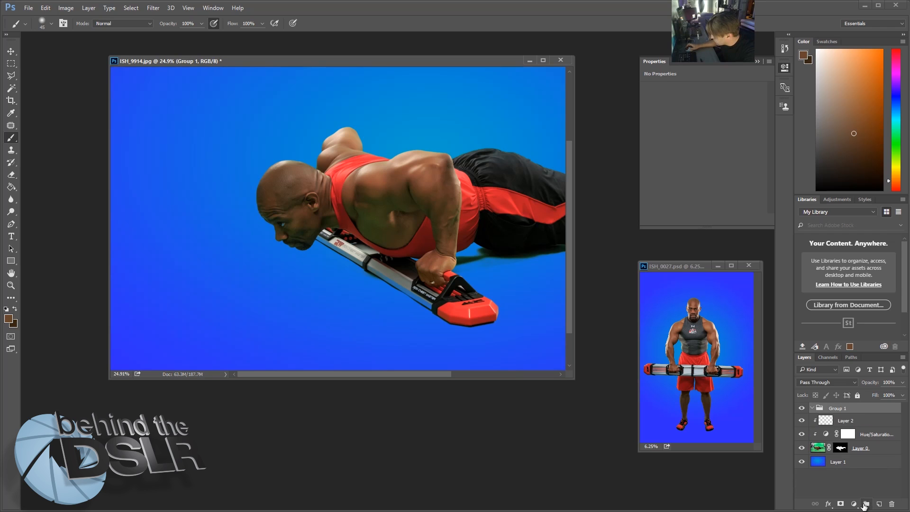
{"action": "key", "text": "ctrl+z"}
{"action": "left_click", "coordinate": [879, 504]}
{"action": "left_click", "coordinate": [809, 382]}
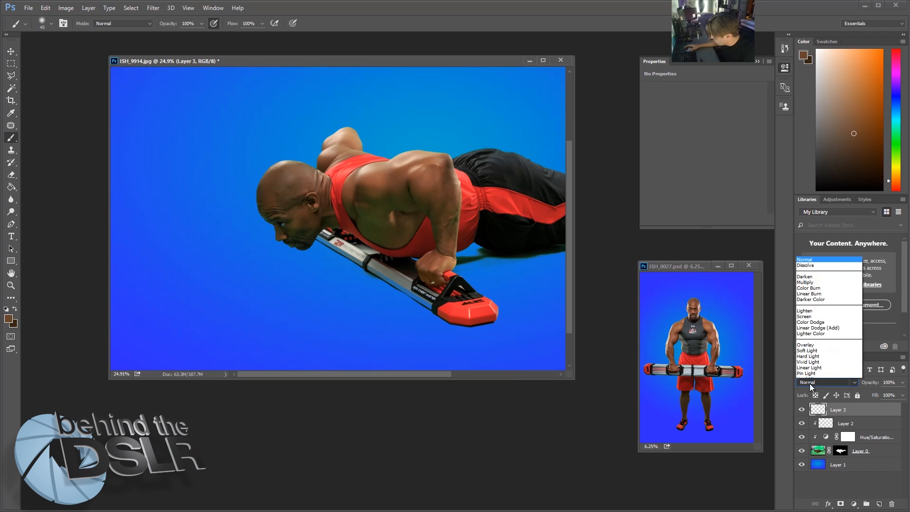
{"action": "left_click", "coordinate": [817, 369]}
{"action": "left_click", "coordinate": [818, 414], "text": "alt"}
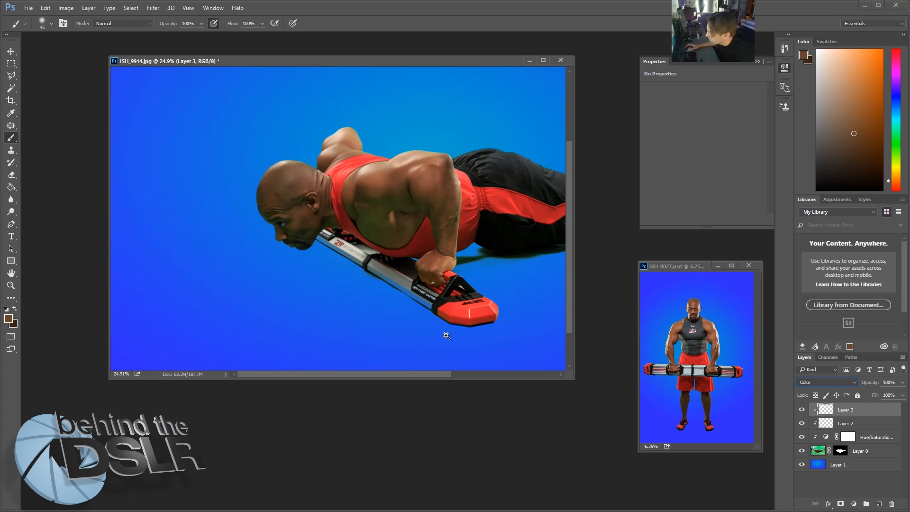
Sample black from the shorts and paint it over the green floor shadow beside the wrist on Layer 3
{"action": "left_click_drag", "start_coordinate": [475, 261], "coordinate": [545, 305]}
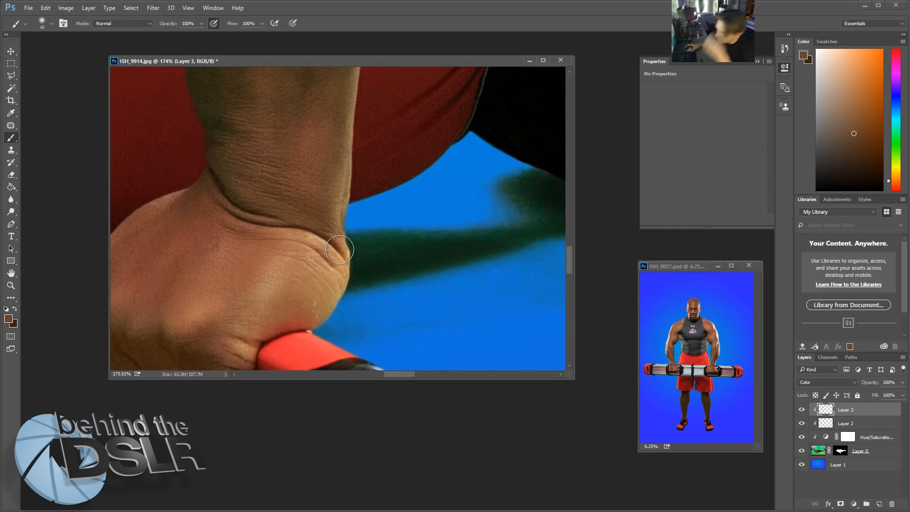
{"action": "left_click_drag", "start_coordinate": [408, 209], "coordinate": [272, 170]}
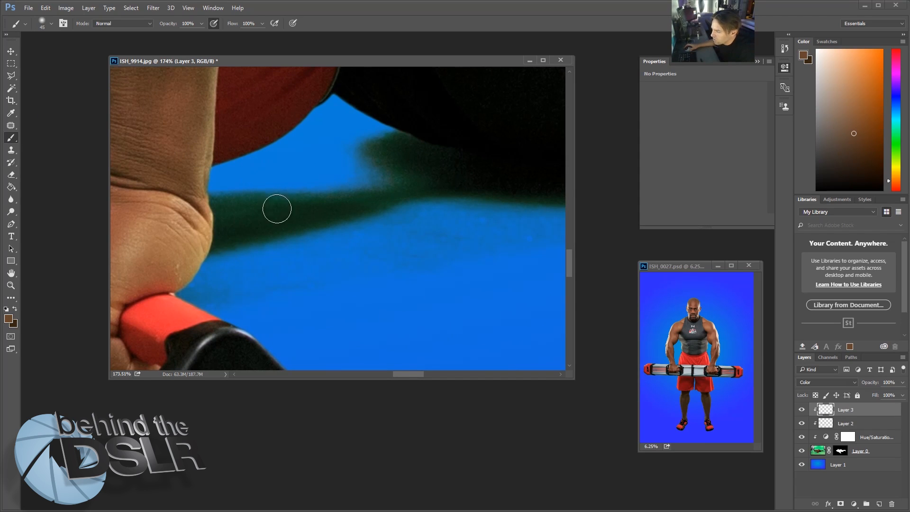
{"action": "left_click", "coordinate": [409, 96], "text": "alt"}
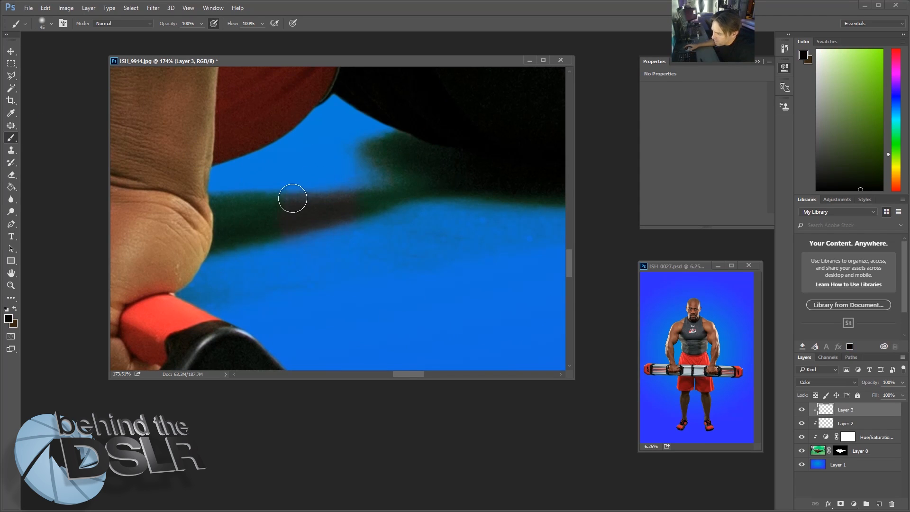
{"action": "mouse_move", "coordinate": [278, 204]}
{"action": "left_mouse_down"}
{"action": "mouse_move", "coordinate": [267, 224]}
{"action": "mouse_move", "coordinate": [256, 208]}
{"action": "mouse_move", "coordinate": [240, 225]}
{"action": "mouse_move", "coordinate": [228, 199]}
{"action": "left_mouse_up"}
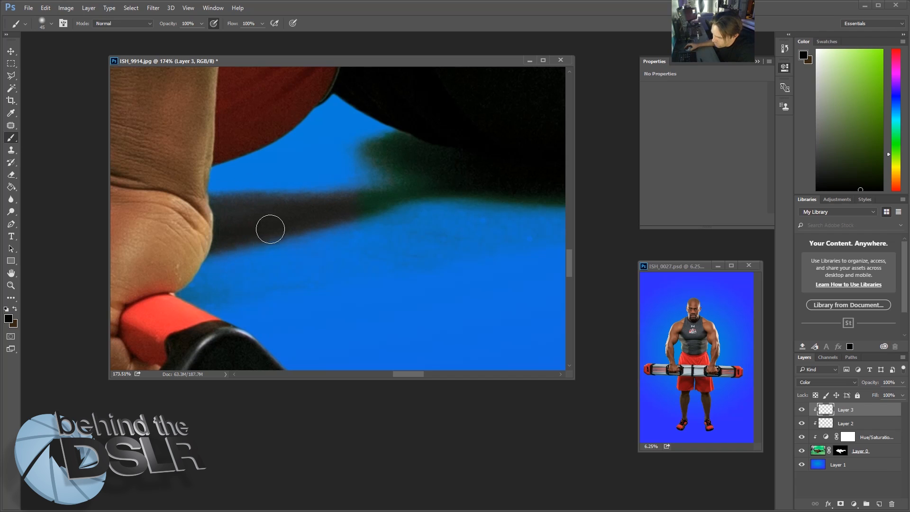
{"action": "left_click_drag", "start_coordinate": [393, 148], "coordinate": [435, 159]}
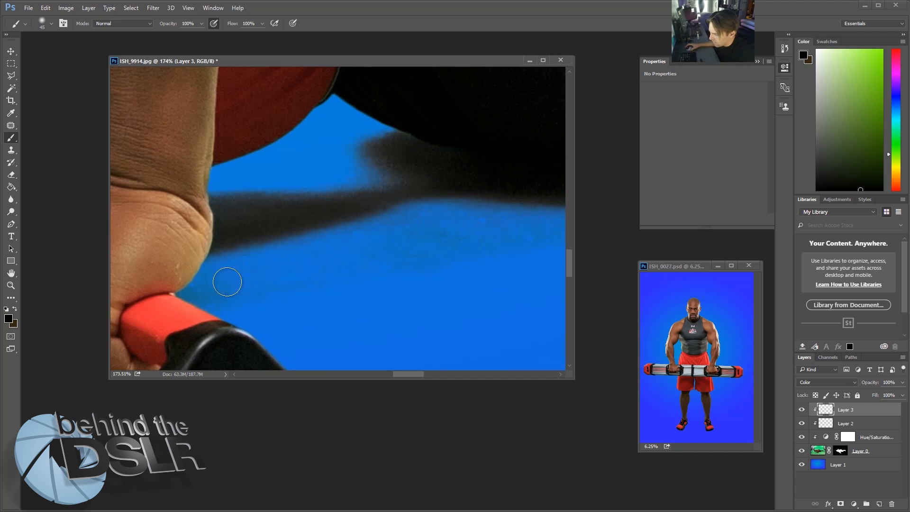
Paint the sampled black along the green floor shadow beneath the shorts up to the knee, and enlarge the brush to 125 px
{"action": "left_click_drag", "start_coordinate": [433, 218], "coordinate": [238, 214]}
{"action": "mouse_move", "coordinate": [369, 192]}
{"action": "left_mouse_down"}
{"action": "mouse_move", "coordinate": [422, 169]}
{"action": "mouse_move", "coordinate": [544, 174]}
{"action": "left_mouse_up"}
{"action": "mouse_move", "coordinate": [506, 219]}
{"action": "left_mouse_down"}
{"action": "mouse_move", "coordinate": [277, 254]}
{"action": "mouse_move", "coordinate": [262, 229]}
{"action": "left_mouse_up"}
{"action": "mouse_move", "coordinate": [399, 221]}
{"action": "left_mouse_down"}
{"action": "mouse_move", "coordinate": [354, 211]}
{"action": "mouse_move", "coordinate": [397, 192]}
{"action": "left_mouse_up"}
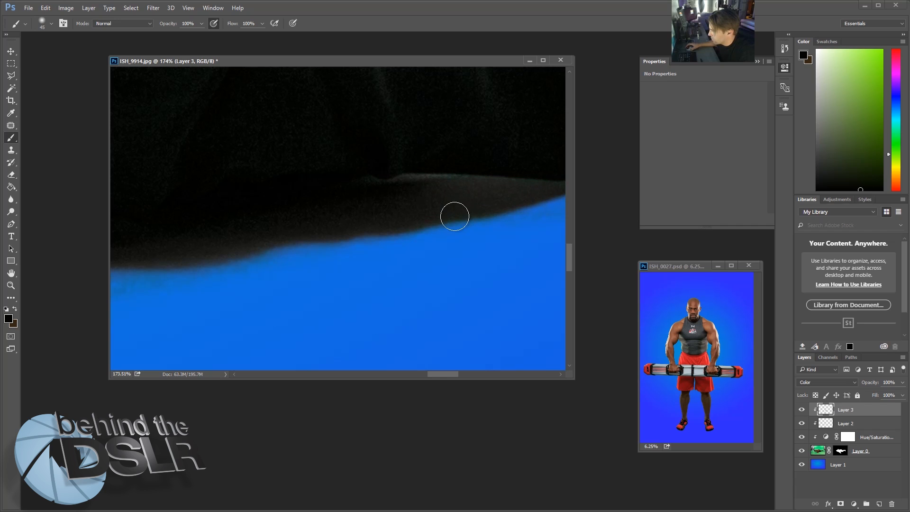
{"action": "mouse_move", "coordinate": [524, 203]}
{"action": "left_mouse_down"}
{"action": "mouse_move", "coordinate": [301, 219]}
{"action": "mouse_move", "coordinate": [280, 208]}
{"action": "left_mouse_up"}
{"action": "mouse_move", "coordinate": [368, 215]}
{"action": "left_mouse_down"}
{"action": "mouse_move", "coordinate": [536, 190]}
{"action": "mouse_move", "coordinate": [509, 181]}
{"action": "mouse_move", "coordinate": [393, 208]}
{"action": "mouse_move", "coordinate": [399, 182]}
{"action": "left_mouse_up"}
{"action": "scroll", "coordinate": [274, 217], "scroll_direction": "down", "scroll_amount": 8}
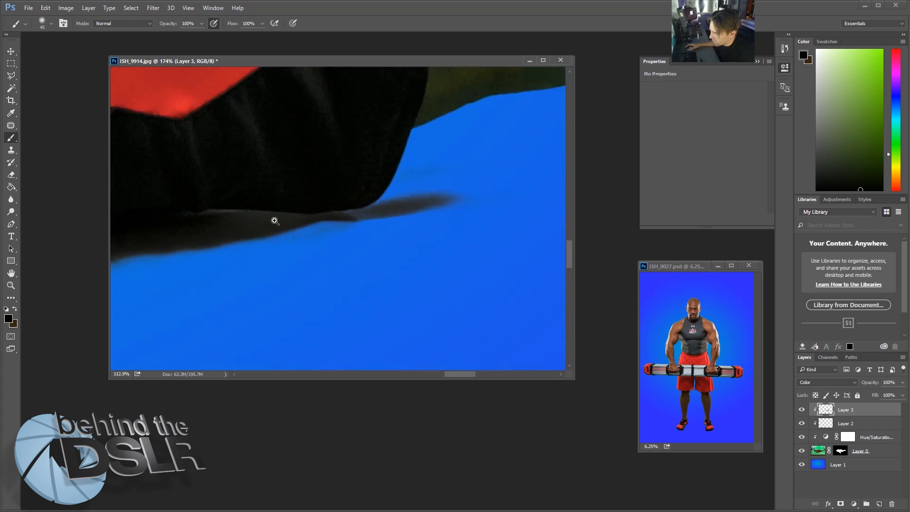
{"action": "key", "text": "bracketright"}
{"action": "key", "text": "bracketright"}
{"action": "key", "text": "bracketright"}
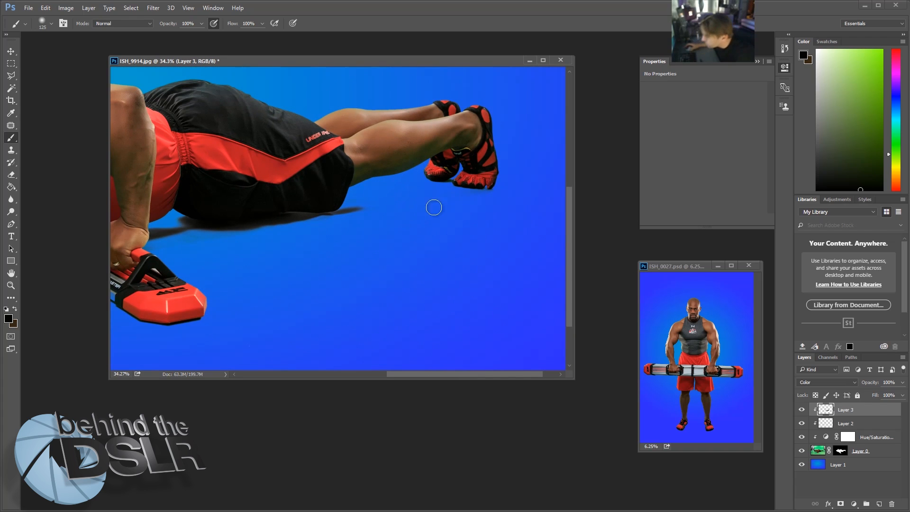
Add an empty clipped layer between Layer 2 and Layer 3 and set its blend mode to Color
{"action": "left_click_drag", "start_coordinate": [308, 217], "coordinate": [482, 194]}
{"action": "scroll", "coordinate": [264, 232], "scroll_direction": "up", "scroll_amount": 5}
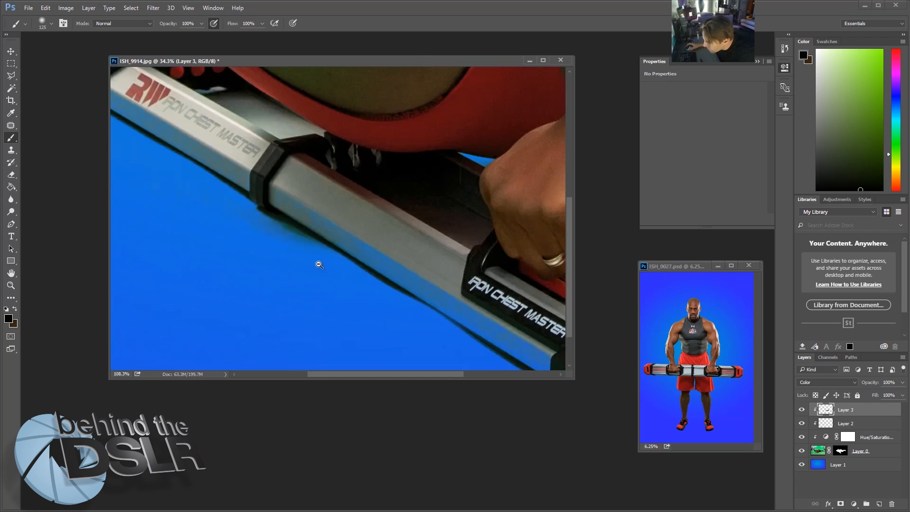
{"action": "scroll", "coordinate": [300, 211], "scroll_direction": "down", "scroll_amount": 4}
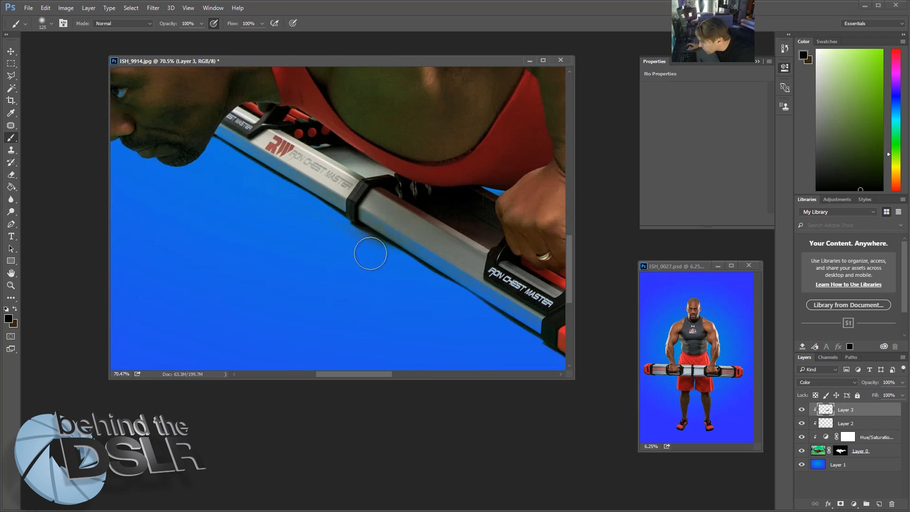
{"action": "scroll", "coordinate": [254, 240], "scroll_direction": "down", "scroll_amount": 5}
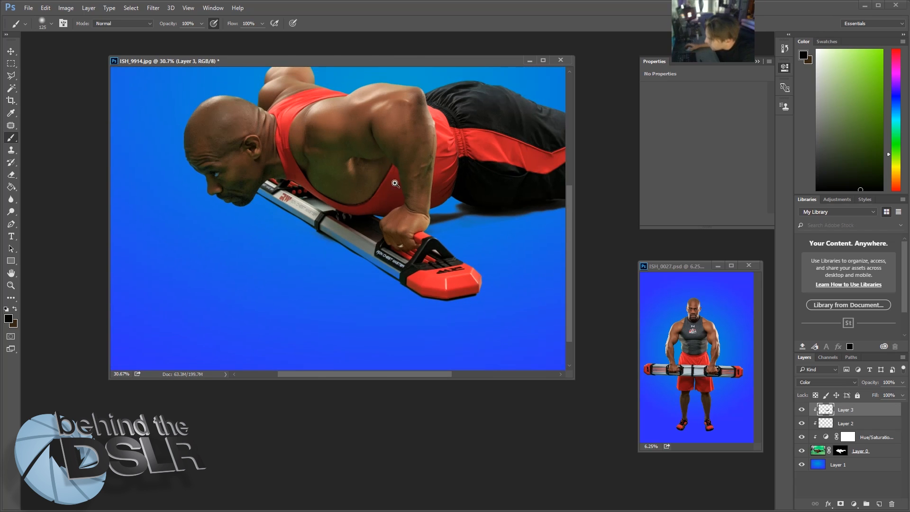
{"action": "scroll", "coordinate": [395, 183], "scroll_direction": "down", "scroll_amount": 2}
{"action": "scroll", "coordinate": [473, 199], "scroll_direction": "right", "scroll_amount": 5}
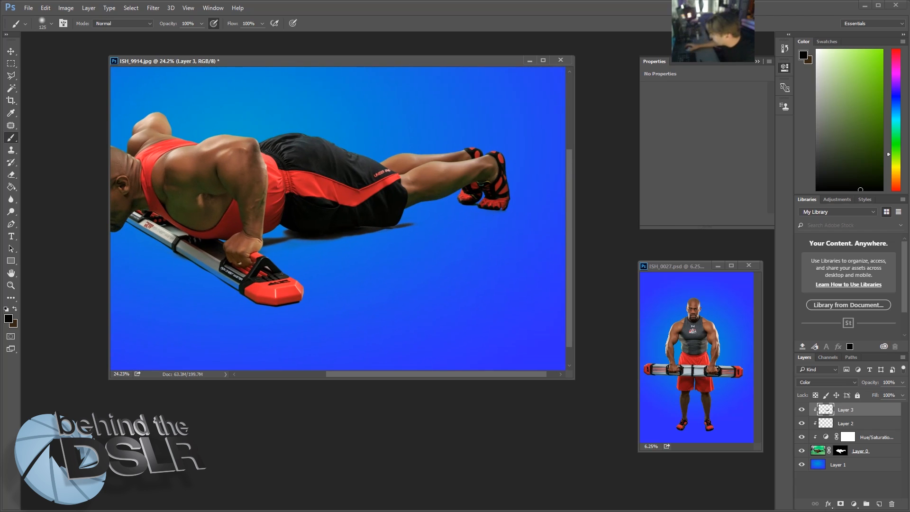
{"action": "left_click", "coordinate": [879, 504]}
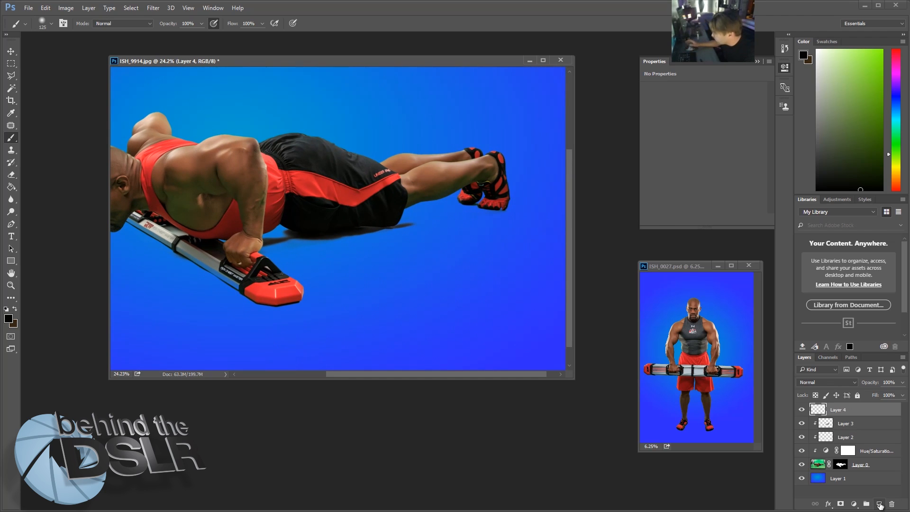
{"action": "key", "text": "ctrl+bracketleft"}
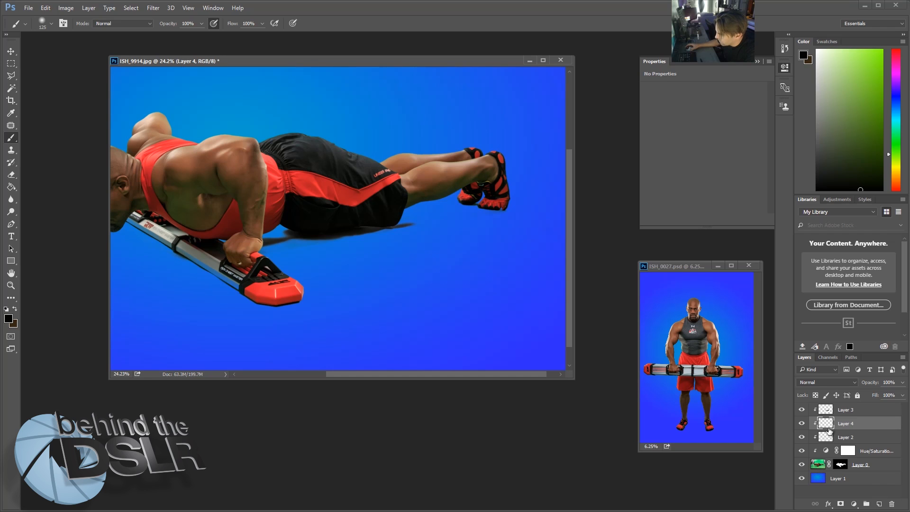
{"action": "left_click", "coordinate": [813, 383]}
{"action": "left_click", "coordinate": [815, 372]}
{"action": "left_click", "coordinate": [818, 382]}
{"action": "left_click", "coordinate": [809, 375]}
Sample a brown skin tone from the near calf and paint over the green-tinted underside of that leg on Layer 4
{"action": "left_click_drag", "start_coordinate": [445, 185], "coordinate": [495, 192]}
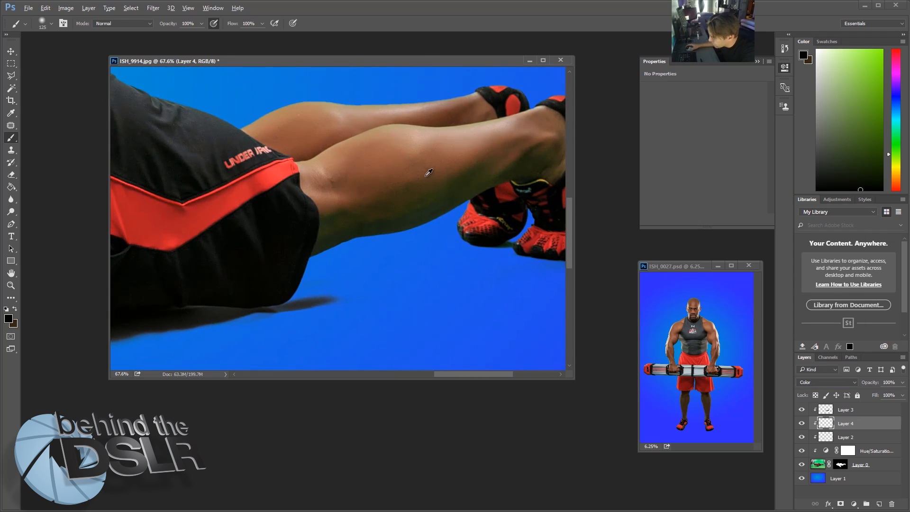
{"action": "left_click", "coordinate": [439, 173], "text": "alt"}
{"action": "mouse_move", "coordinate": [352, 235]}
{"action": "left_mouse_down"}
{"action": "mouse_move", "coordinate": [368, 215]}
{"action": "mouse_move", "coordinate": [336, 235]}
{"action": "mouse_move", "coordinate": [337, 225]}
{"action": "mouse_move", "coordinate": [330, 253]}
{"action": "mouse_move", "coordinate": [342, 228]}
{"action": "mouse_move", "coordinate": [370, 227]}
{"action": "mouse_move", "coordinate": [392, 206]}
{"action": "mouse_move", "coordinate": [394, 234]}
{"action": "mouse_move", "coordinate": [422, 184]}
{"action": "mouse_move", "coordinate": [426, 216]}
{"action": "mouse_move", "coordinate": [462, 176]}
{"action": "mouse_move", "coordinate": [526, 156]}
{"action": "mouse_move", "coordinate": [533, 162]}
{"action": "mouse_move", "coordinate": [466, 185]}
{"action": "mouse_move", "coordinate": [484, 166]}
{"action": "mouse_move", "coordinate": [541, 156]}
{"action": "mouse_move", "coordinate": [548, 145]}
{"action": "mouse_move", "coordinate": [539, 164]}
{"action": "mouse_move", "coordinate": [474, 146]}
{"action": "mouse_move", "coordinate": [487, 122]}
{"action": "left_mouse_up"}
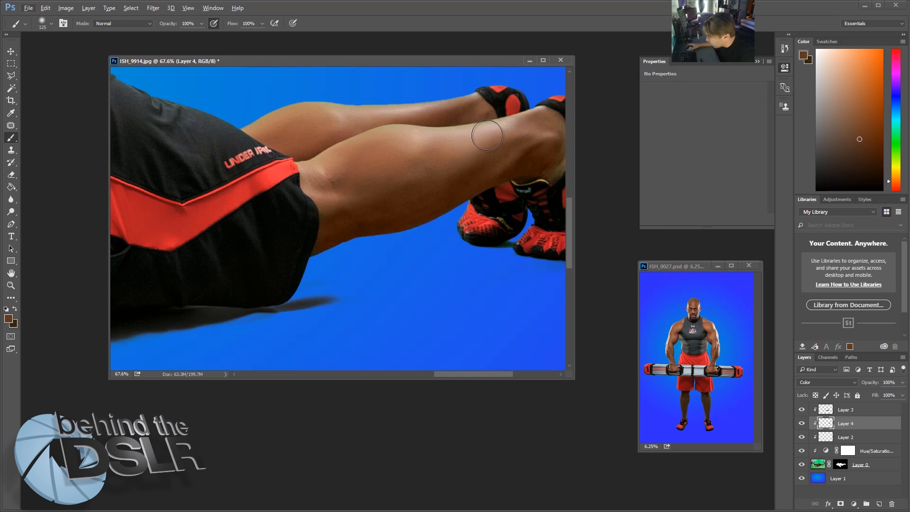
Sample lighter skin tones from the legs and paint them over the near calf's upper edge and the far leg
{"action": "left_click", "coordinate": [495, 137], "text": "alt"}
{"action": "mouse_move", "coordinate": [433, 132]}
{"action": "left_mouse_down"}
{"action": "mouse_move", "coordinate": [366, 137]}
{"action": "mouse_move", "coordinate": [316, 158]}
{"action": "mouse_move", "coordinate": [370, 130]}
{"action": "mouse_move", "coordinate": [441, 127]}
{"action": "left_mouse_up"}
{"action": "left_click", "coordinate": [323, 116], "text": "alt"}
{"action": "left_click_drag", "start_coordinate": [268, 118], "coordinate": [412, 104]}
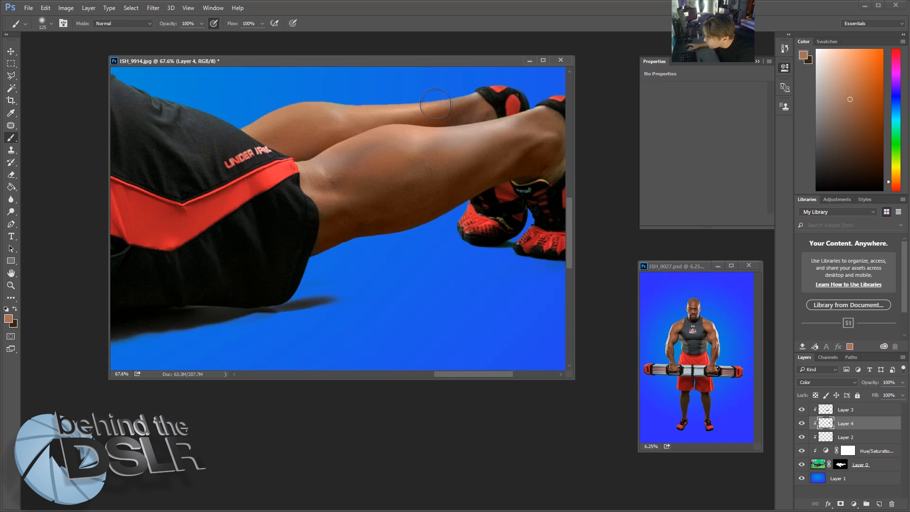
Sample further skin tones from the near calf, paint them over its remaining tinted areas, and set Layer 4's opacity to 66%
{"action": "left_click", "coordinate": [404, 142], "text": "alt"}
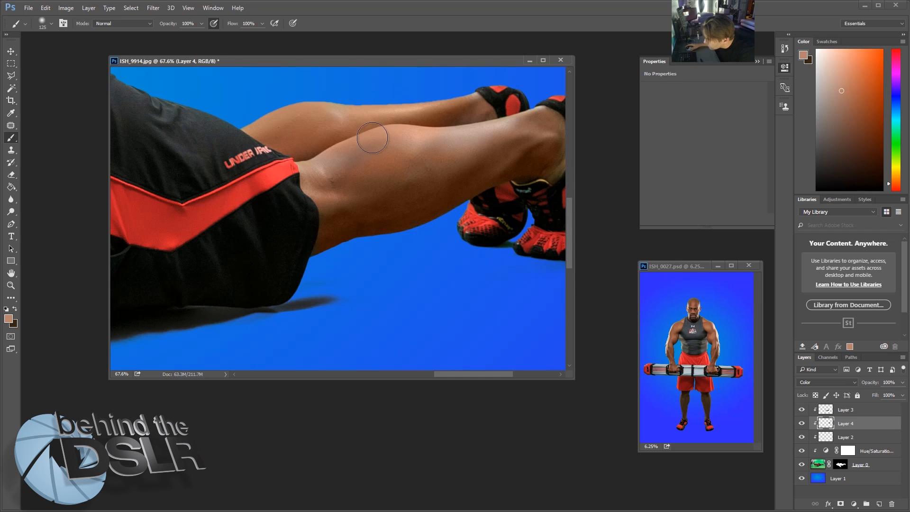
{"action": "left_click", "coordinate": [343, 223], "text": "alt"}
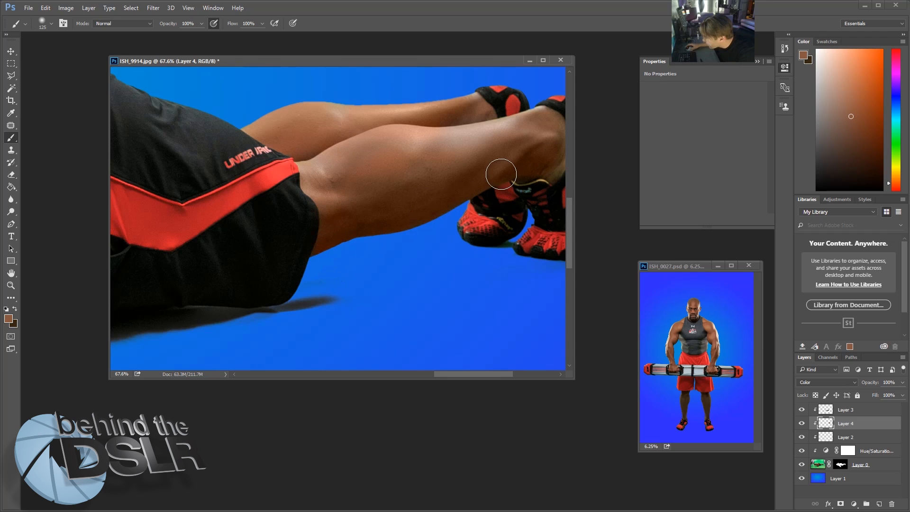
{"action": "mouse_move", "coordinate": [493, 172]}
{"action": "left_mouse_down"}
{"action": "mouse_move", "coordinate": [394, 136]}
{"action": "mouse_move", "coordinate": [349, 147]}
{"action": "left_mouse_up"}
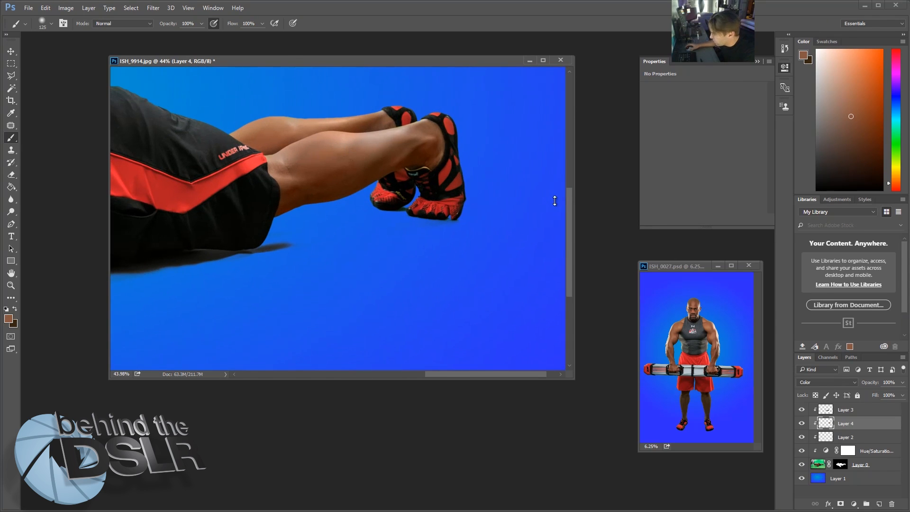
{"action": "left_click", "coordinate": [902, 382]}
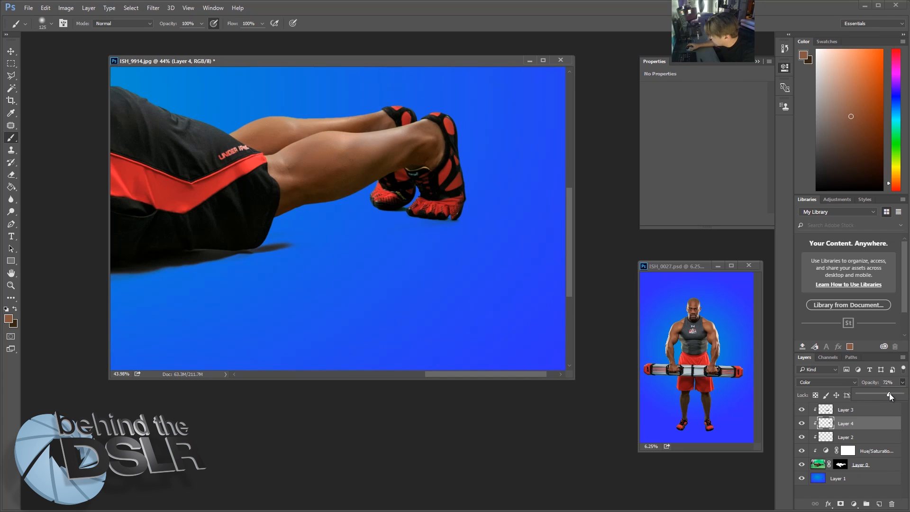
{"action": "scroll", "coordinate": [371, 233], "scroll_direction": "down", "scroll_amount": 3}
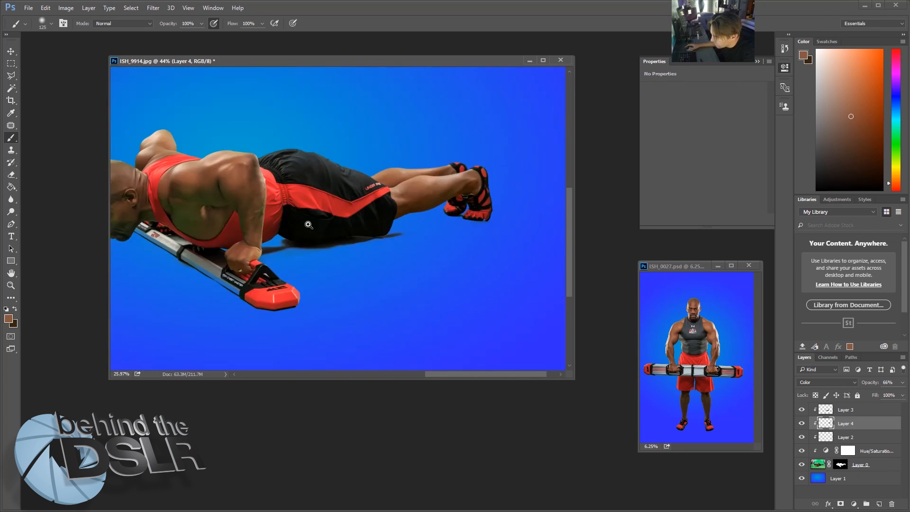
Add an empty clipped layer between Layer 2 and Layer 4 and set its blend mode to Color
{"action": "mouse_move", "coordinate": [295, 237]}
{"action": "left_mouse_down"}
{"action": "mouse_move", "coordinate": [373, 254]}
{"action": "mouse_move", "coordinate": [309, 224]}
{"action": "left_mouse_up"}
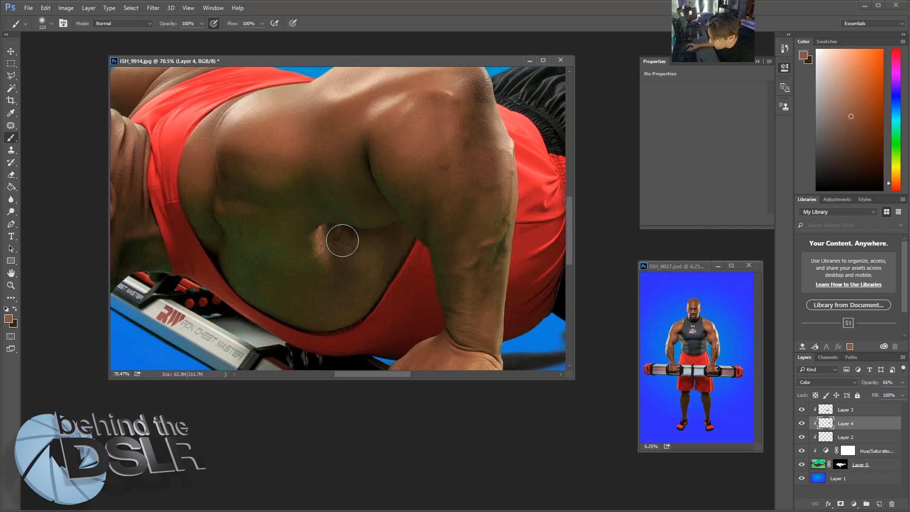
{"action": "scroll", "coordinate": [486, 247], "scroll_direction": "down", "scroll_amount": 5}
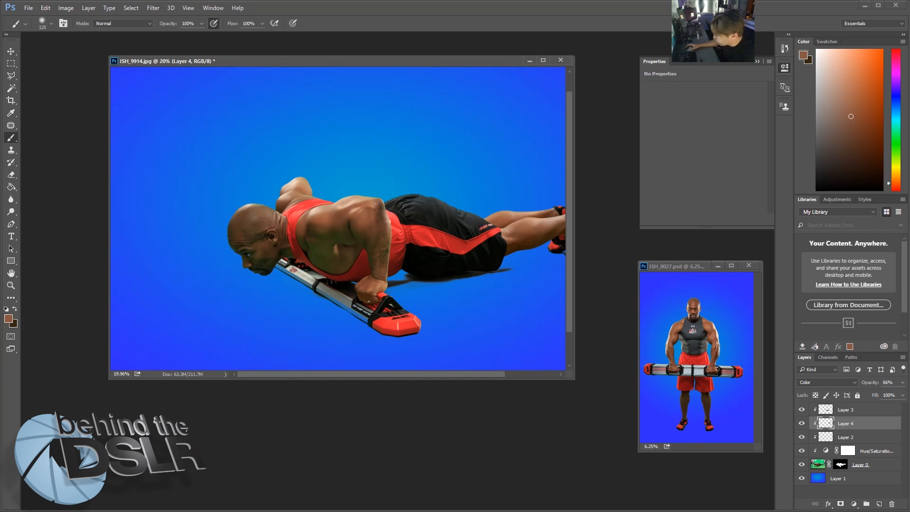
{"action": "left_click", "coordinate": [879, 504]}
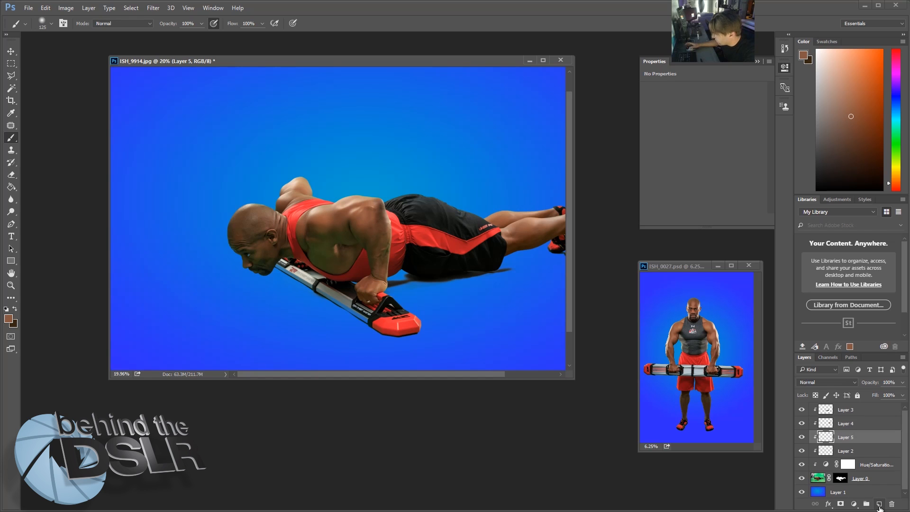
{"action": "left_click", "coordinate": [829, 382]}
{"action": "left_click", "coordinate": [810, 373]}
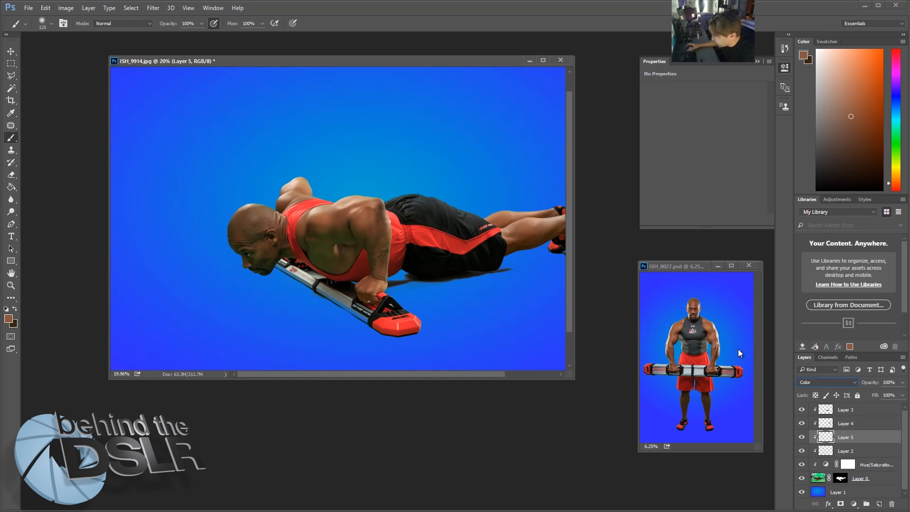
Sample a brown skin tone from the chest and paint over the green-tinted chest and armpit, finishing with a 125 px brush
{"action": "left_click_drag", "start_coordinate": [331, 253], "coordinate": [396, 289]}
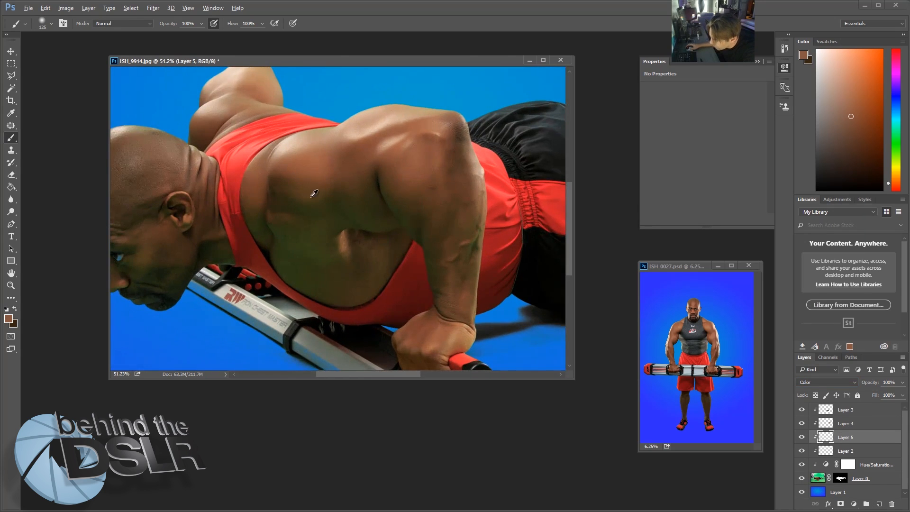
{"action": "left_click", "coordinate": [260, 211], "text": "alt"}
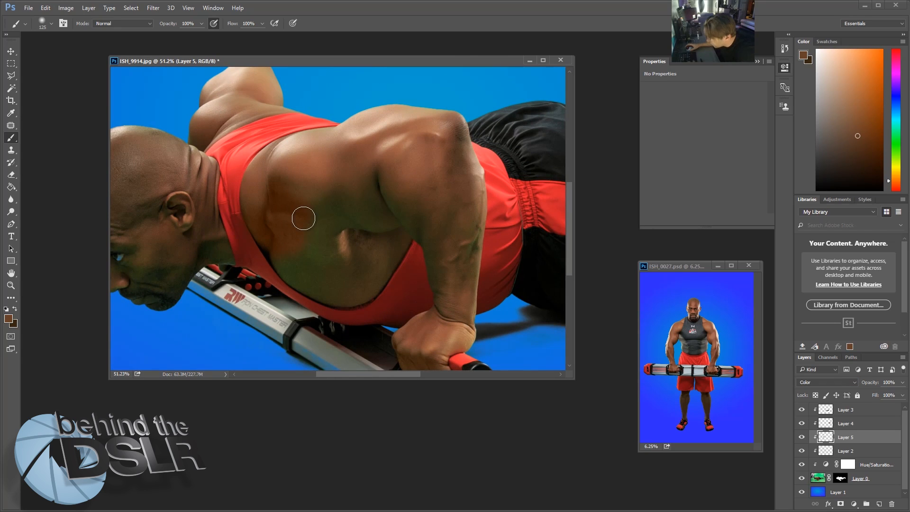
{"action": "left_click_drag", "start_coordinate": [302, 211], "coordinate": [305, 208]}
{"action": "right_click", "coordinate": [315, 183], "text": "alt"}
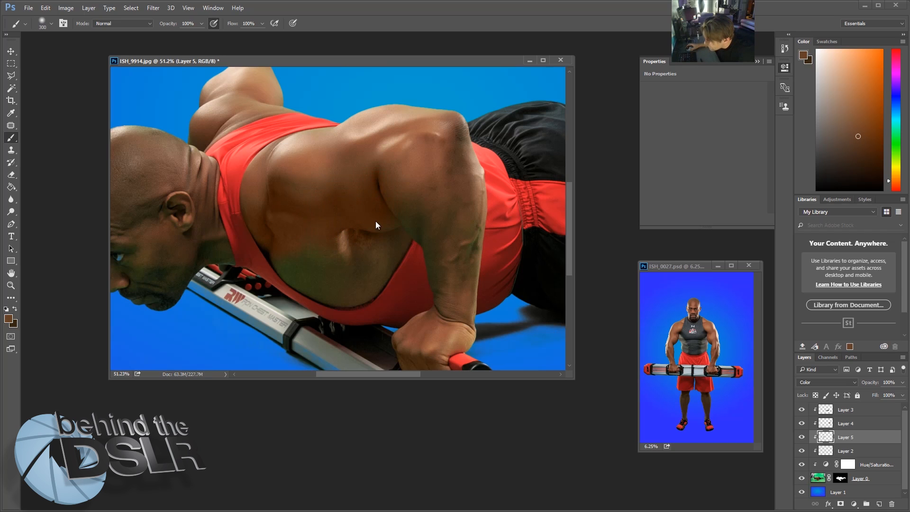
{"action": "mouse_move", "coordinate": [357, 256]}
{"action": "left_mouse_down"}
{"action": "mouse_move", "coordinate": [309, 261]}
{"action": "mouse_move", "coordinate": [301, 254]}
{"action": "mouse_move", "coordinate": [327, 268]}
{"action": "mouse_move", "coordinate": [307, 258]}
{"action": "left_mouse_up"}
{"action": "key", "text": "bracketleft"}
{"action": "key", "text": "bracketleft"}
{"action": "key", "text": "bracketleft"}
{"action": "key", "text": "bracketleft"}
{"action": "key", "text": "bracketleft"}
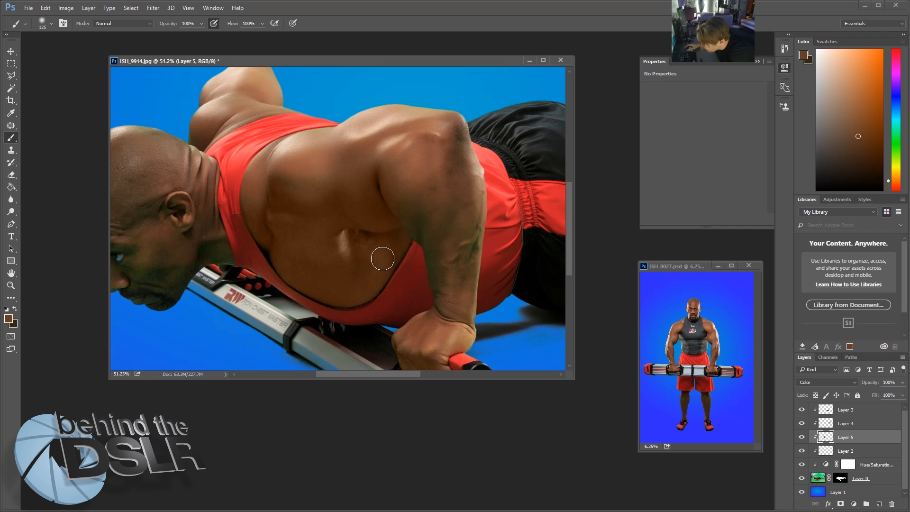
Sample dark red from the tank top and paint it along the lower neckline seam with a 45 px brush
{"action": "scroll", "coordinate": [347, 325], "scroll_direction": "up", "scroll_amount": 5}
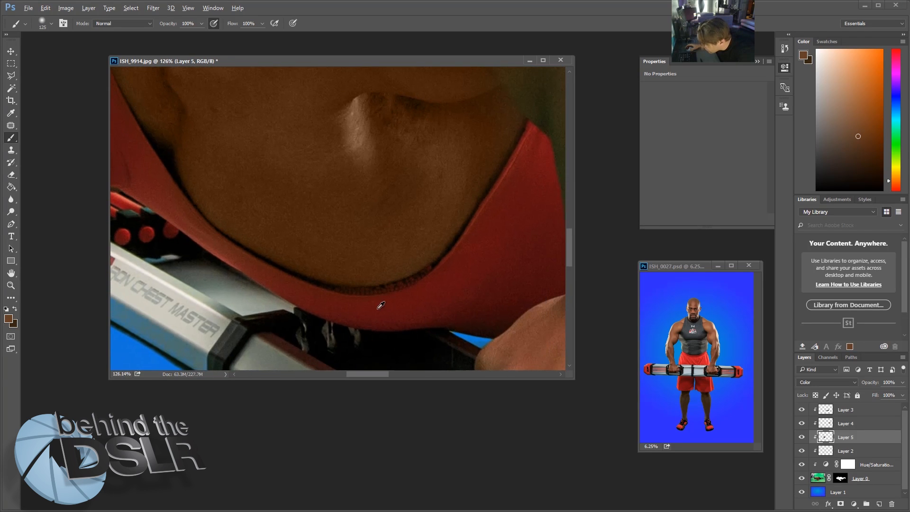
{"action": "left_click", "coordinate": [371, 298], "text": "alt"}
{"action": "key", "text": "bracketleft"}
{"action": "key", "text": "bracketleft"}
{"action": "key", "text": "bracketleft"}
{"action": "key", "text": "bracketleft"}
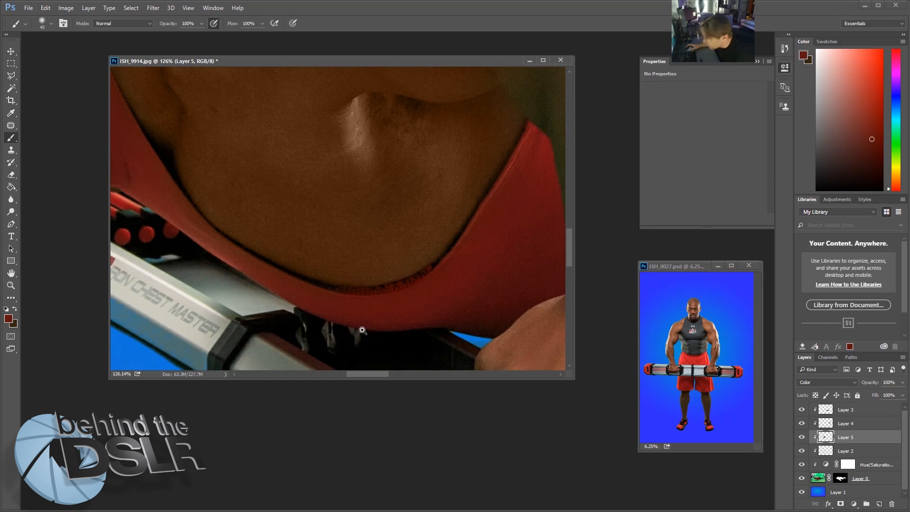
Sample brown tones from the chest and upper arm and paint over the green-tinted elbow and forearm with a 125 px brush
{"action": "scroll", "coordinate": [361, 300], "scroll_direction": "down", "scroll_amount": 5}
{"action": "left_click", "coordinate": [416, 243], "text": "ctrl"}
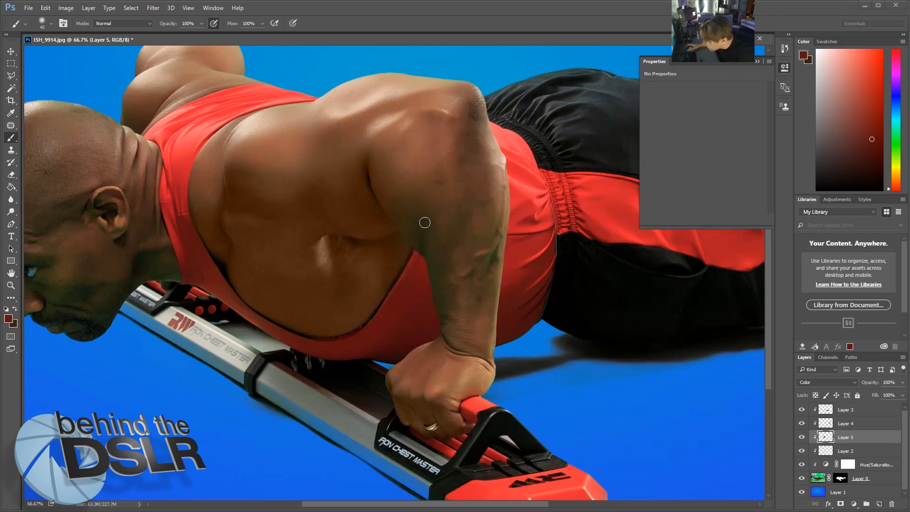
{"action": "left_click", "coordinate": [350, 175], "text": "alt"}
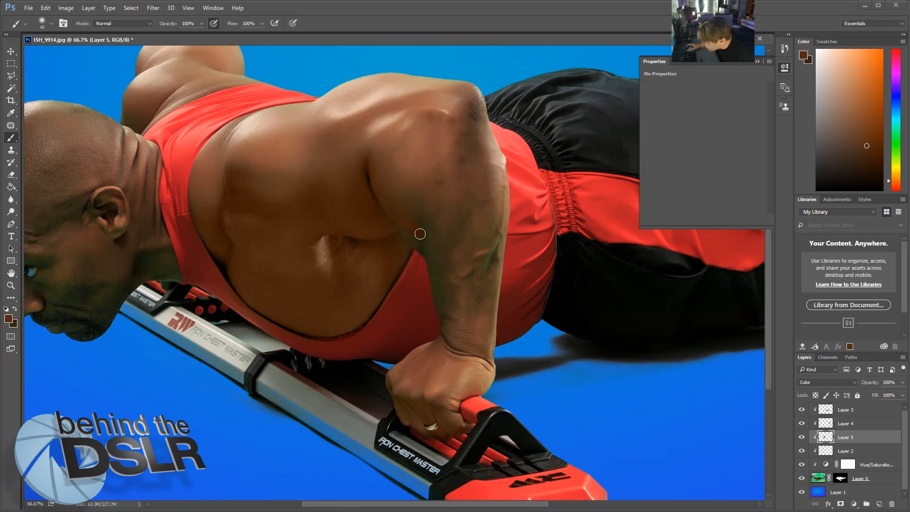
{"action": "key", "text": "bracketright"}
{"action": "key", "text": "bracketright"}
{"action": "key", "text": "bracketright"}
{"action": "left_click", "coordinate": [415, 159], "text": "alt"}
{"action": "left_click_drag", "start_coordinate": [410, 185], "coordinate": [426, 231]}
{"action": "left_click", "coordinate": [438, 184], "text": "alt"}
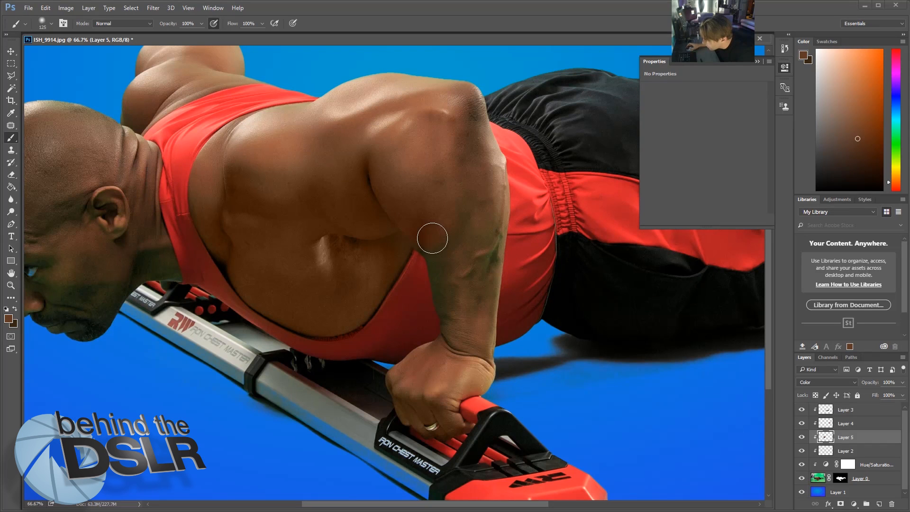
{"action": "mouse_move", "coordinate": [474, 253]}
{"action": "left_mouse_down"}
{"action": "mouse_move", "coordinate": [483, 248]}
{"action": "mouse_move", "coordinate": [474, 318]}
{"action": "mouse_move", "coordinate": [459, 264]}
{"action": "mouse_move", "coordinate": [441, 273]}
{"action": "mouse_move", "coordinate": [442, 261]}
{"action": "mouse_move", "coordinate": [459, 332]}
{"action": "mouse_move", "coordinate": [439, 250]}
{"action": "left_mouse_up"}
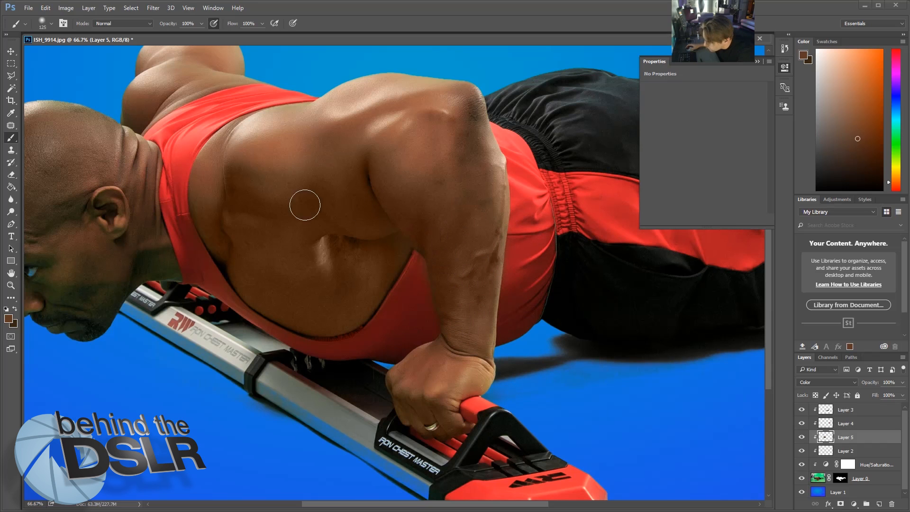
Sample dark brown tones from the neck and jaw and paint them over the green-tinted neck, jaw and chin
{"action": "left_click_drag", "start_coordinate": [289, 177], "coordinate": [398, 114]}
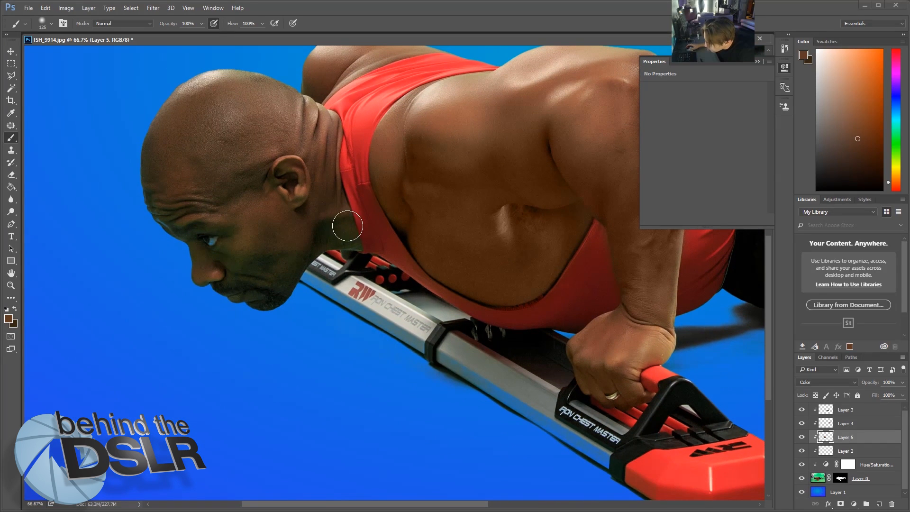
{"action": "left_click", "coordinate": [337, 208], "text": "alt"}
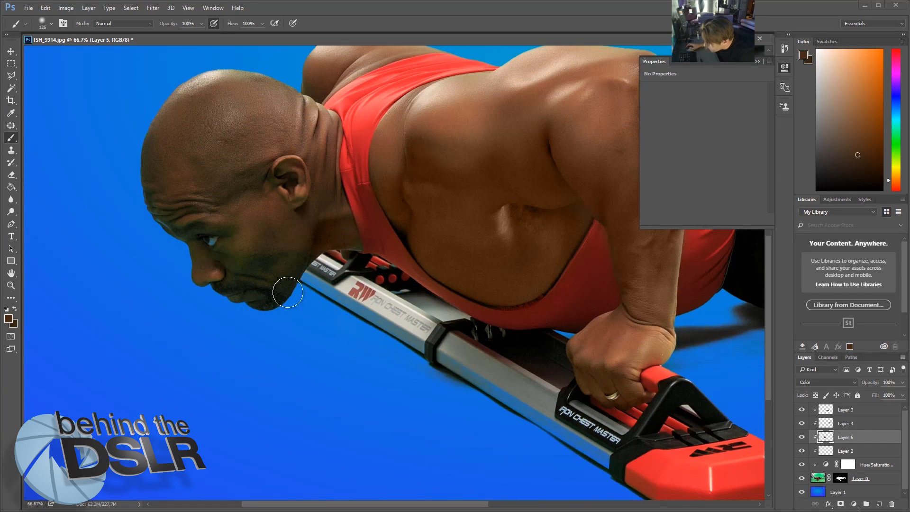
{"action": "left_click", "coordinate": [297, 235], "text": "alt"}
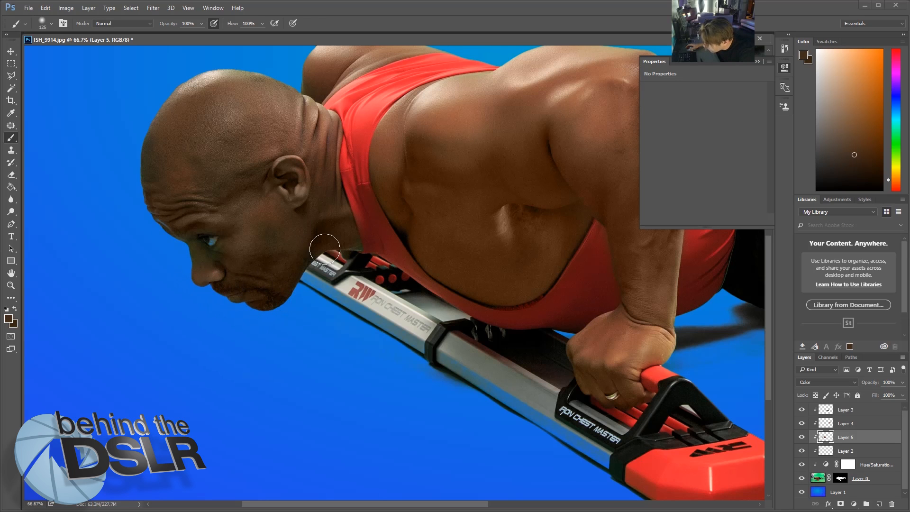
Shrink the brush to 30 px and paint over the green corner of the neck beside the tank top strap
{"action": "scroll", "coordinate": [352, 253], "scroll_direction": "up", "scroll_amount": 3}
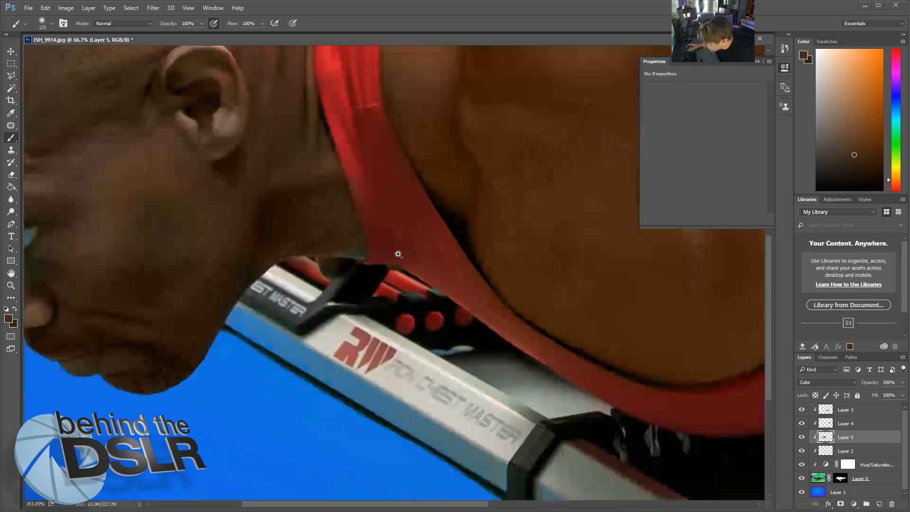
{"action": "key", "text": "bracketleft"}
{"action": "key", "text": "bracketleft"}
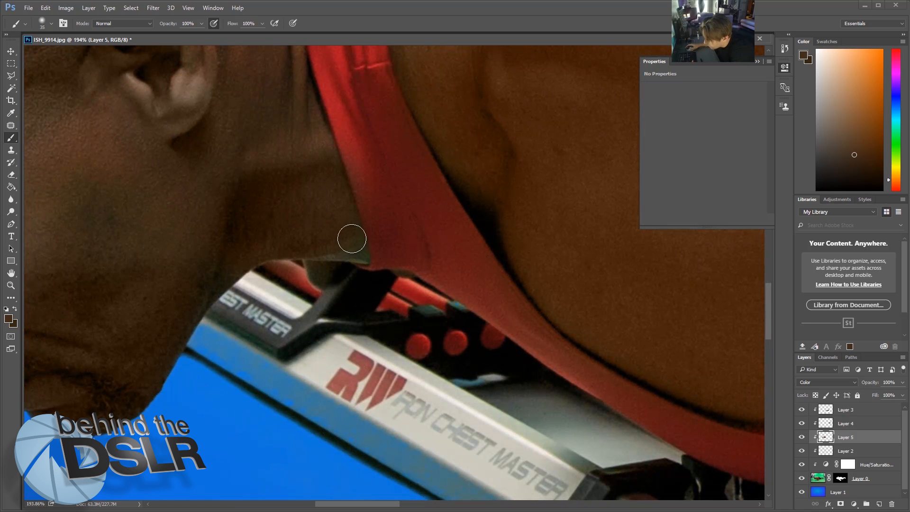
{"action": "key", "text": "ctrl+0"}
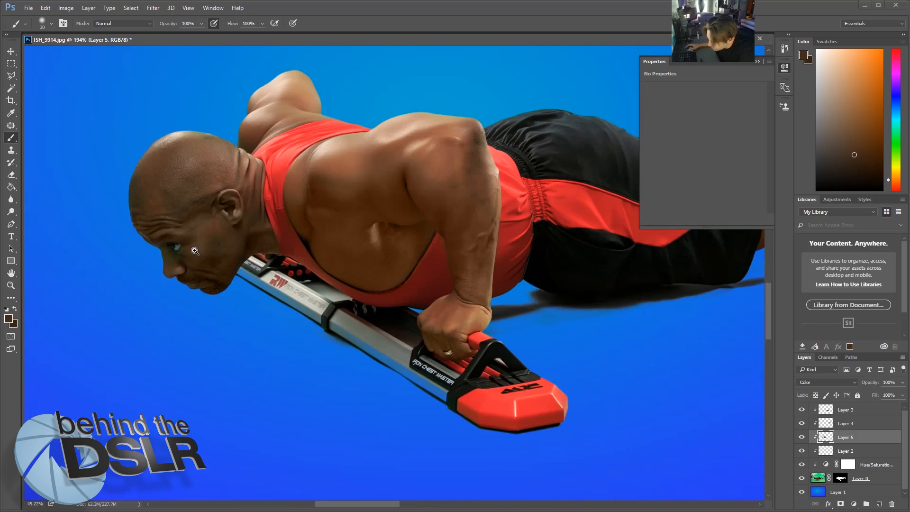
Enlarge the brush to 150 px, paint over the remaining green tint on the face, and set Layer 5's opacity to 68%
{"action": "scroll", "coordinate": [166, 240], "scroll_direction": "up", "scroll_amount": 5}
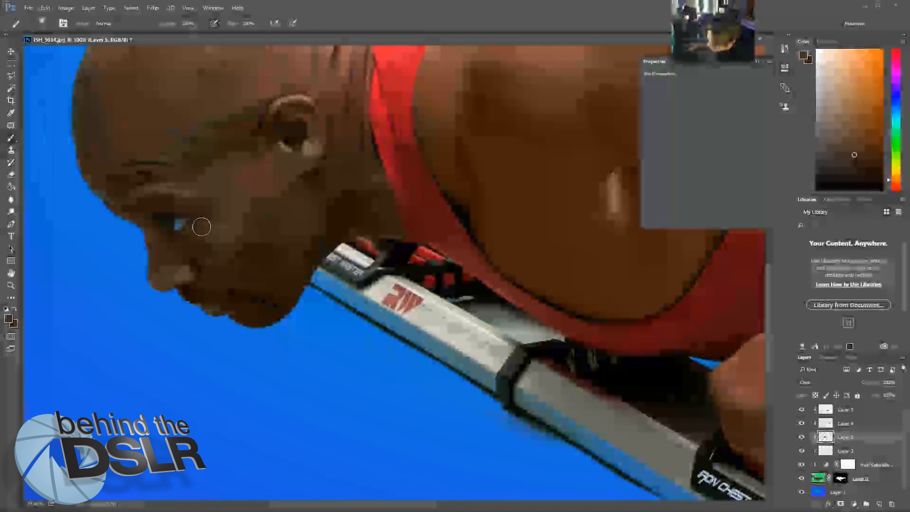
{"action": "key", "text": "bracketright"}
{"action": "key", "text": "bracketright"}
{"action": "scroll", "coordinate": [142, 144], "scroll_direction": "down", "scroll_amount": 3}
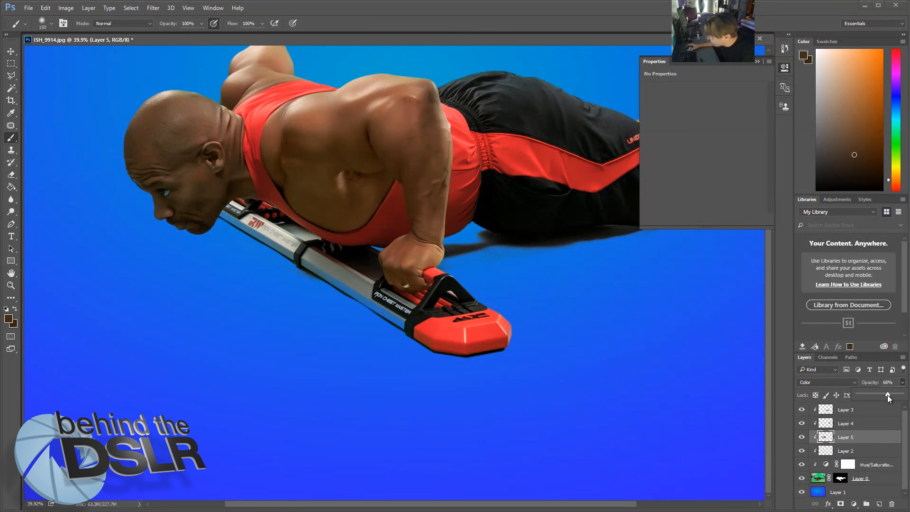
{"action": "scroll", "coordinate": [170, 189], "scroll_direction": "up", "scroll_amount": 3}
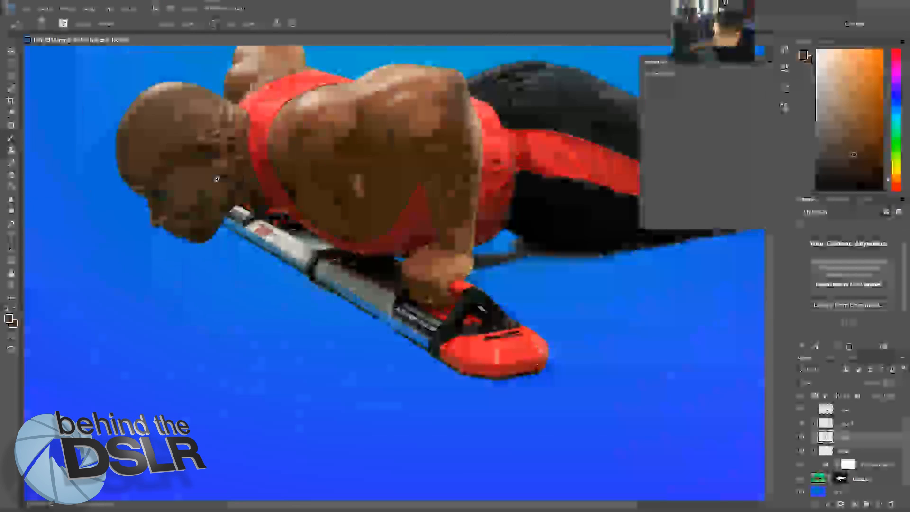
{"action": "scroll", "coordinate": [170, 188], "scroll_direction": "down", "scroll_amount": 3}
{"action": "scroll", "coordinate": [190, 185], "scroll_direction": "up", "scroll_amount": 2}
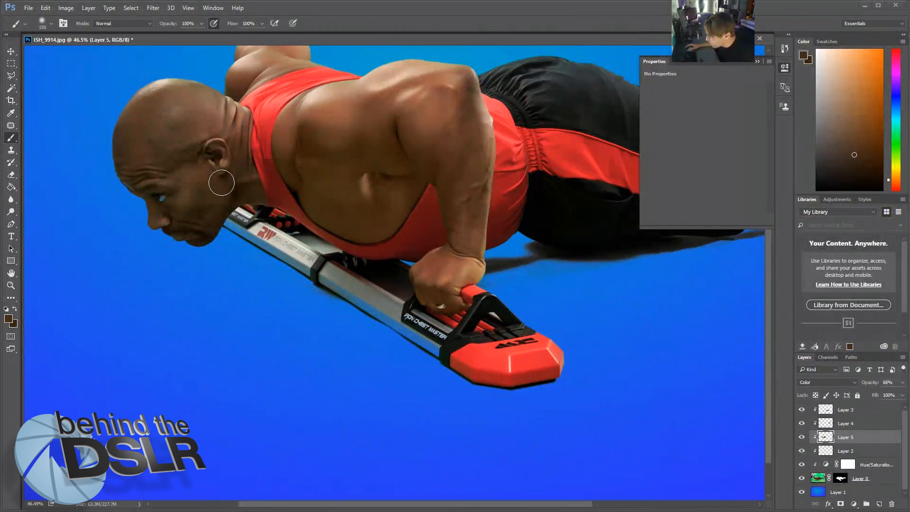
{"action": "scroll", "coordinate": [369, 200], "scroll_direction": "down", "scroll_amount": 2}
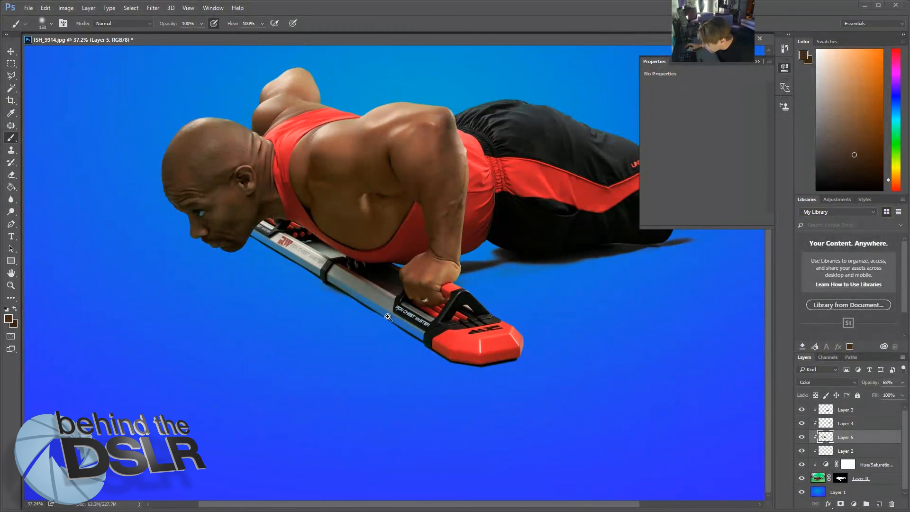
Hide the blue gradient Layer 1 and examine the cutout along the lower face of the metal exercise bar
{"action": "scroll", "coordinate": [350, 303], "scroll_direction": "up", "scroll_amount": 6}
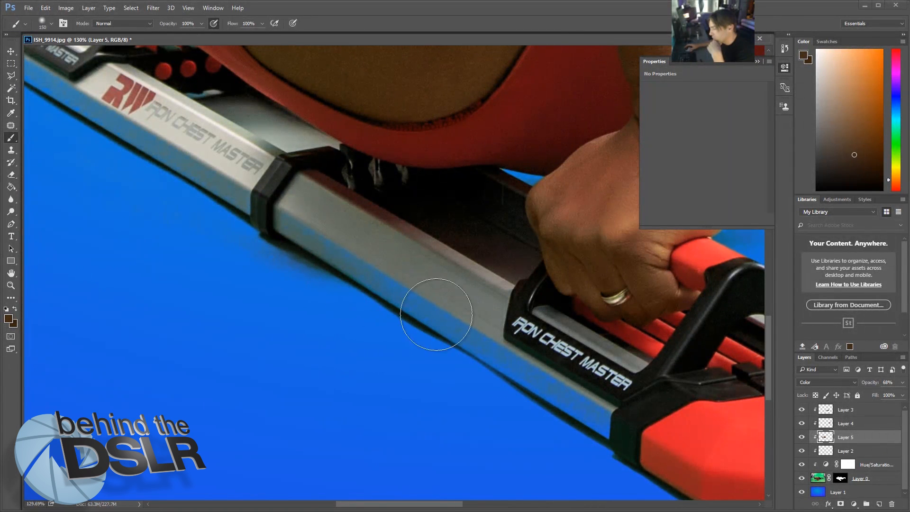
{"action": "left_click", "coordinate": [802, 493]}
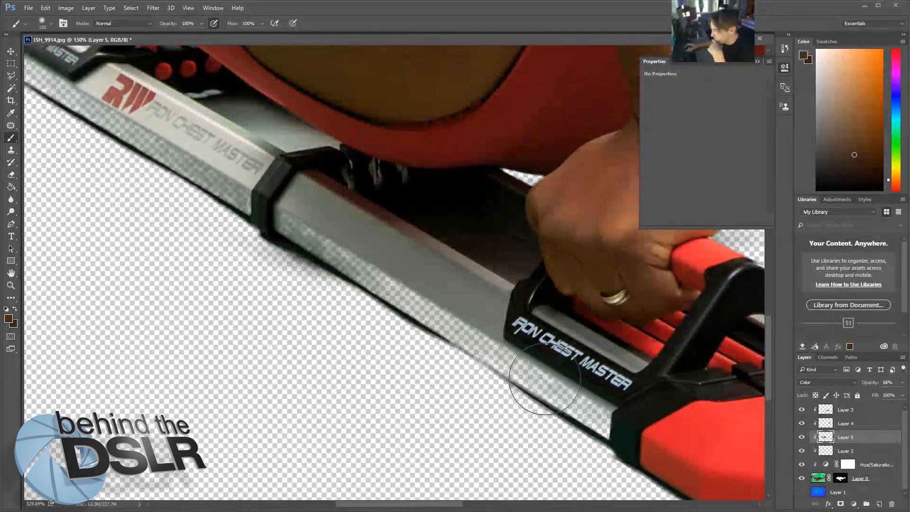
{"action": "left_click_drag", "start_coordinate": [285, 189], "coordinate": [389, 226]}
{"action": "scroll", "coordinate": [389, 227], "scroll_direction": "down", "scroll_amount": 5}
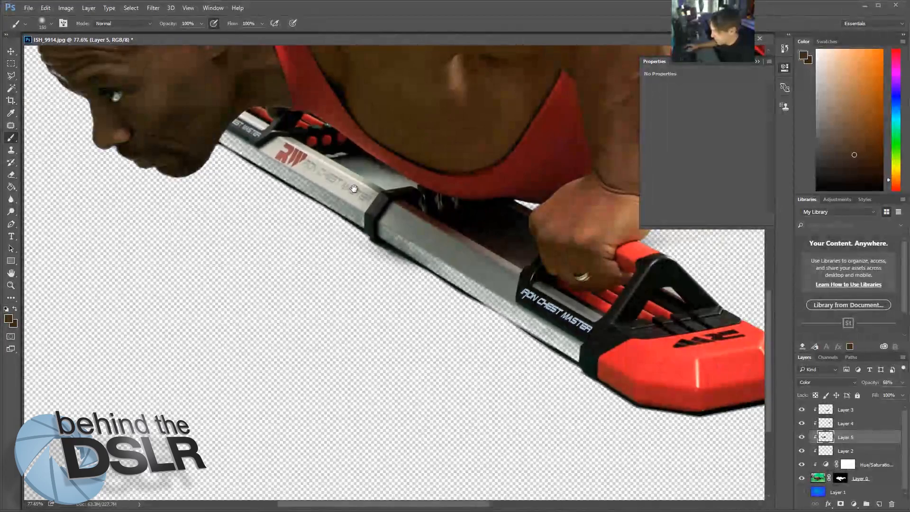
{"action": "left_click_drag", "start_coordinate": [353, 189], "coordinate": [369, 256]}
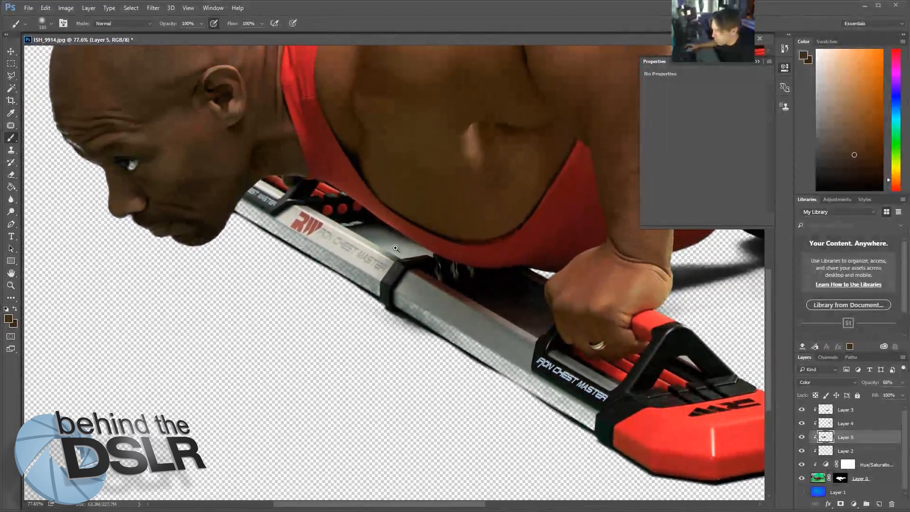
{"action": "scroll", "coordinate": [369, 257], "scroll_direction": "up", "scroll_amount": 2}
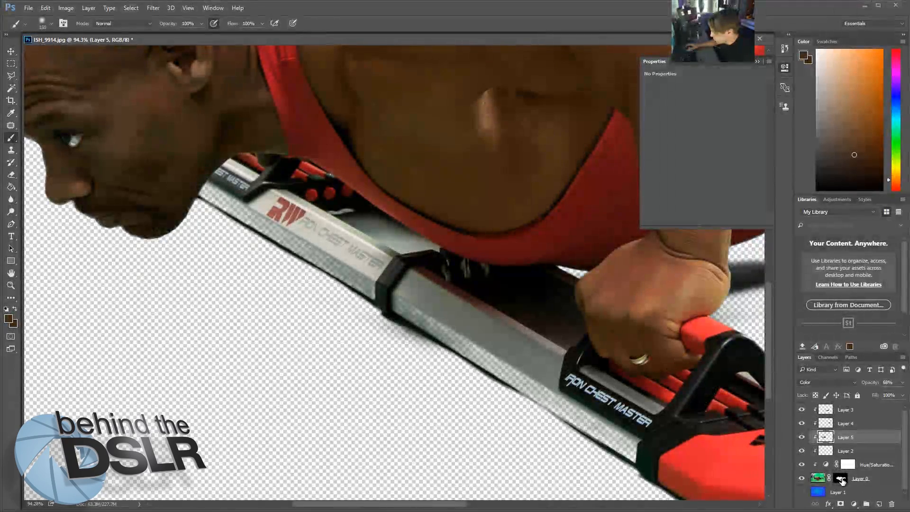
Disable Layer 0's mask and outline the metal exercise bar with a Polygonal Lasso selection from the chin to the red end piece
{"action": "left_click", "coordinate": [841, 479], "text": "shift"}
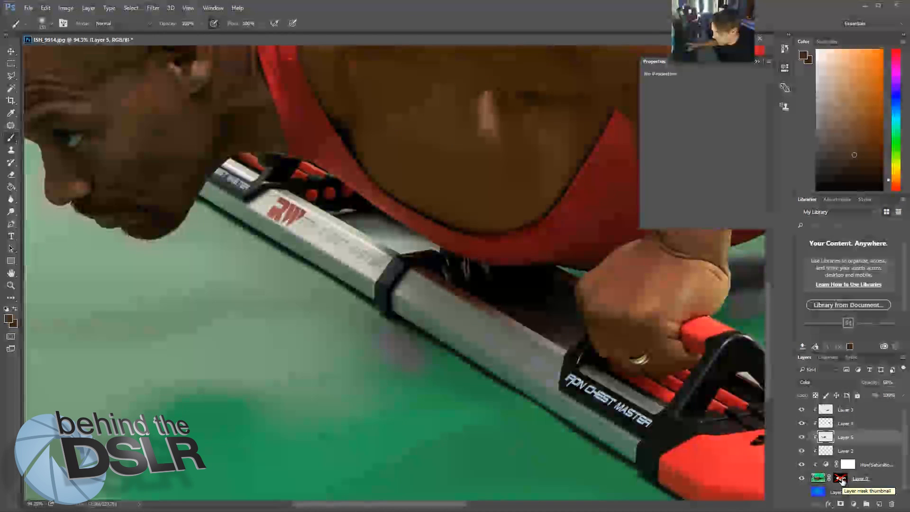
{"action": "left_click", "coordinate": [821, 480]}
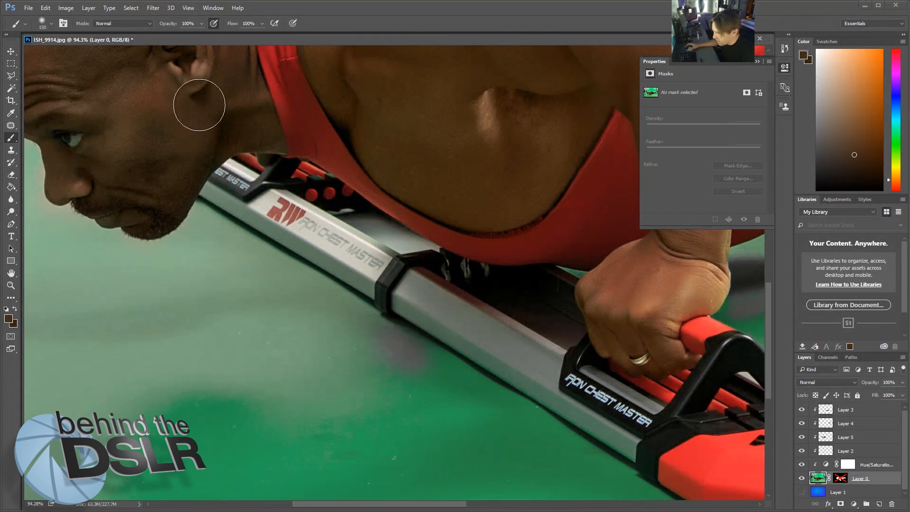
{"action": "left_click", "coordinate": [14, 75]}
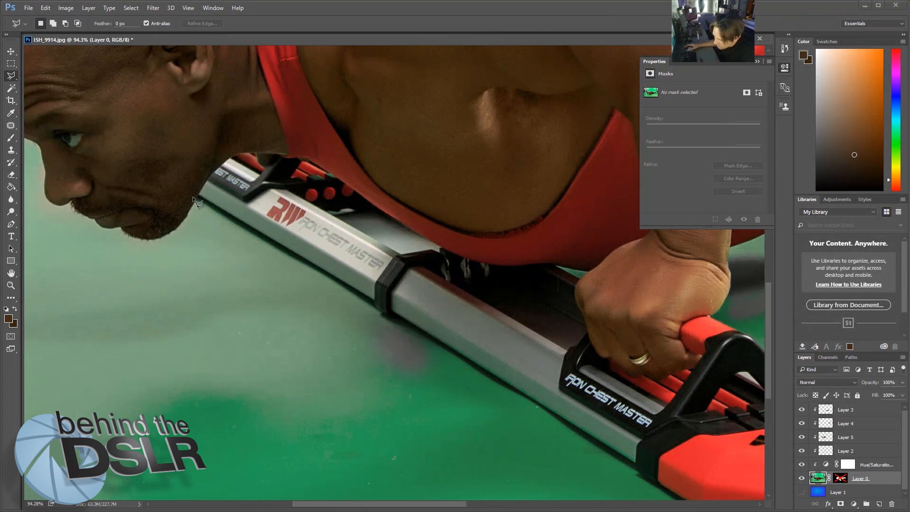
{"action": "left_click", "coordinate": [196, 195]}
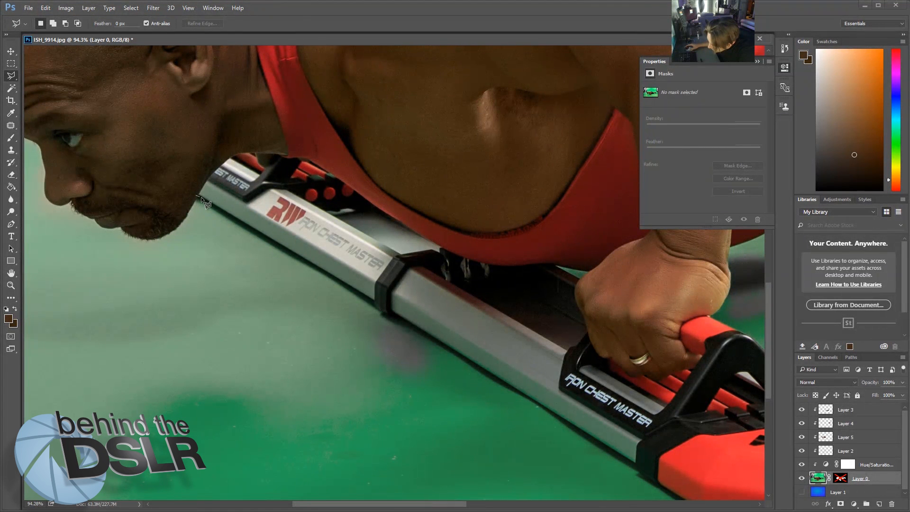
{"action": "left_click", "coordinate": [376, 302]}
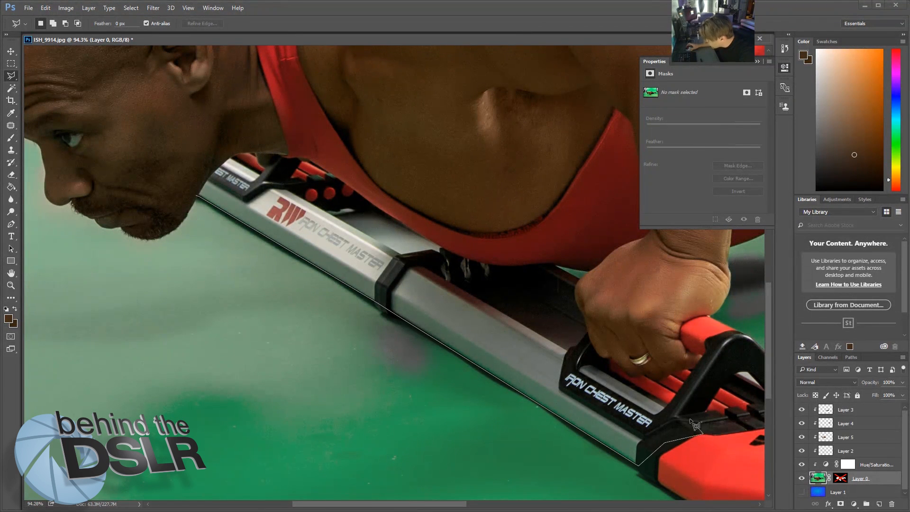
{"action": "double_click", "coordinate": [188, 137]}
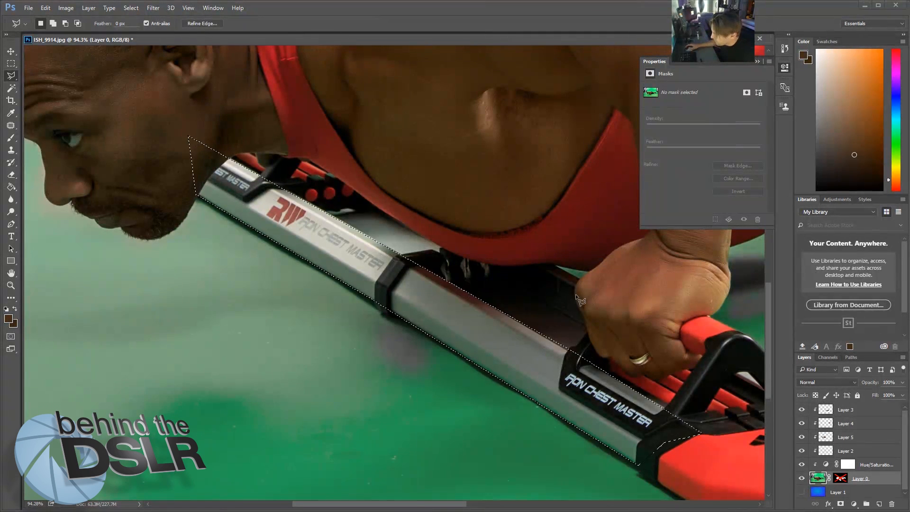
Re-enable Layer 0's mask and paint white on it within the selection to restore the transparent lower face of the bar
{"action": "left_click", "coordinate": [840, 479]}
{"action": "left_click", "coordinate": [820, 480]}
{"action": "left_click", "coordinate": [842, 480]}
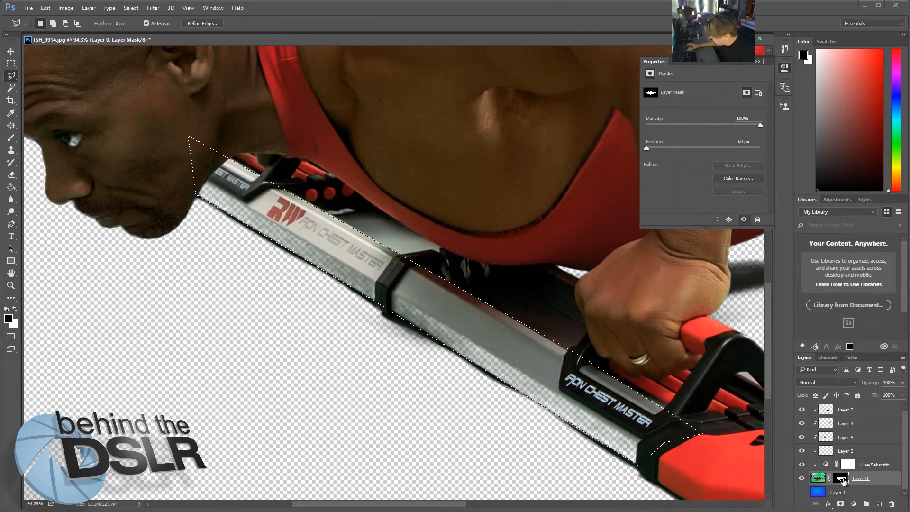
{"action": "left_click", "coordinate": [10, 137]}
{"action": "key", "text": "x"}
{"action": "mouse_move", "coordinate": [317, 256]}
{"action": "left_mouse_down"}
{"action": "mouse_move", "coordinate": [177, 187]}
{"action": "mouse_move", "coordinate": [285, 252]}
{"action": "mouse_move", "coordinate": [362, 273]}
{"action": "mouse_move", "coordinate": [432, 355]}
{"action": "mouse_move", "coordinate": [413, 332]}
{"action": "mouse_move", "coordinate": [511, 348]}
{"action": "mouse_move", "coordinate": [364, 297]}
{"action": "mouse_move", "coordinate": [493, 389]}
{"action": "mouse_move", "coordinate": [585, 413]}
{"action": "mouse_move", "coordinate": [616, 435]}
{"action": "mouse_move", "coordinate": [554, 379]}
{"action": "left_mouse_up"}
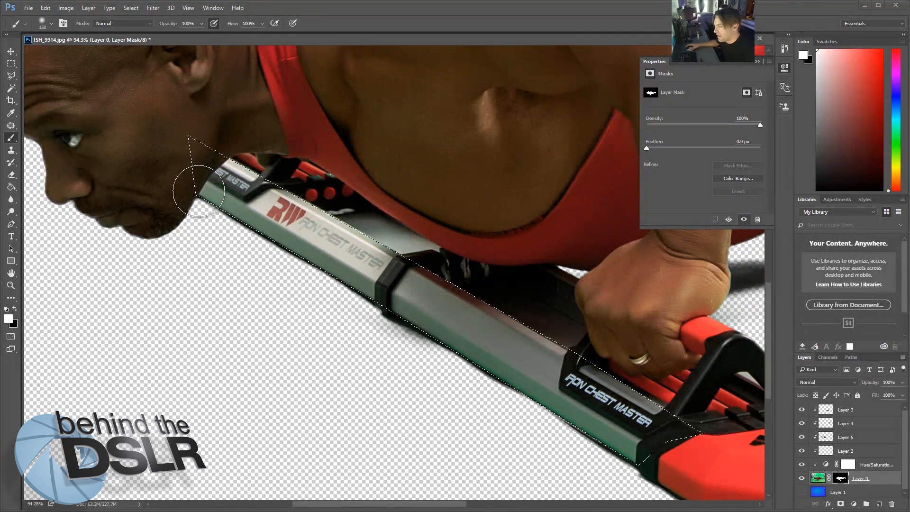
Clear the selection, add a clipped layer above Layer 3, and set its blend mode to Color
{"action": "left_click", "coordinate": [846, 412]}
{"action": "key", "text": "ctrl+d"}
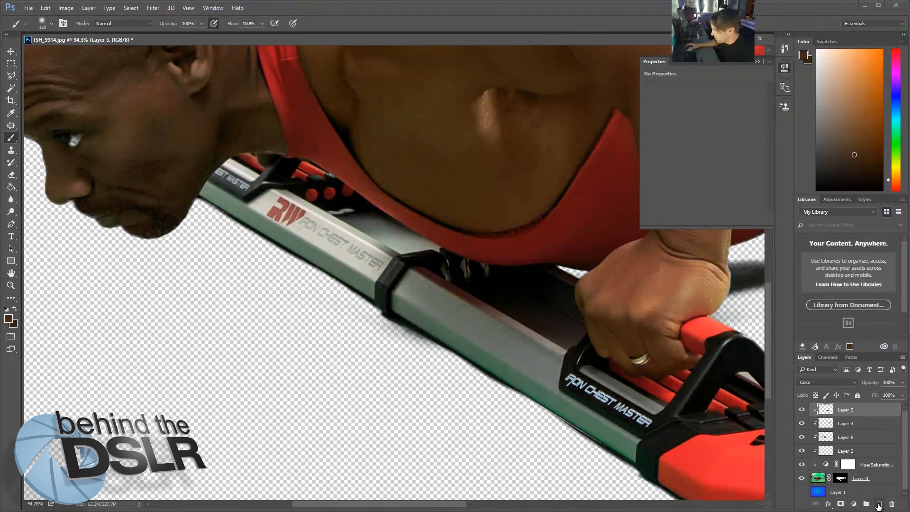
{"action": "left_click", "coordinate": [879, 505]}
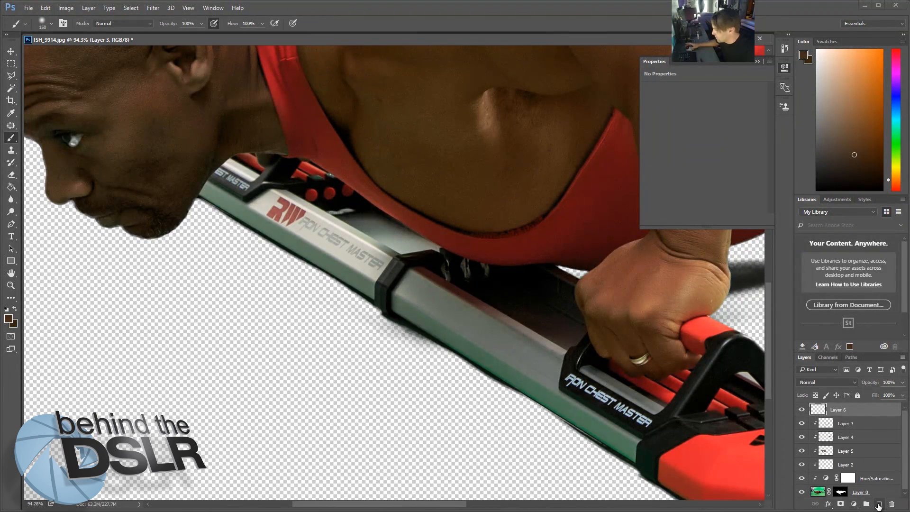
{"action": "left_click", "coordinate": [817, 413], "text": "alt"}
{"action": "left_click", "coordinate": [827, 382]}
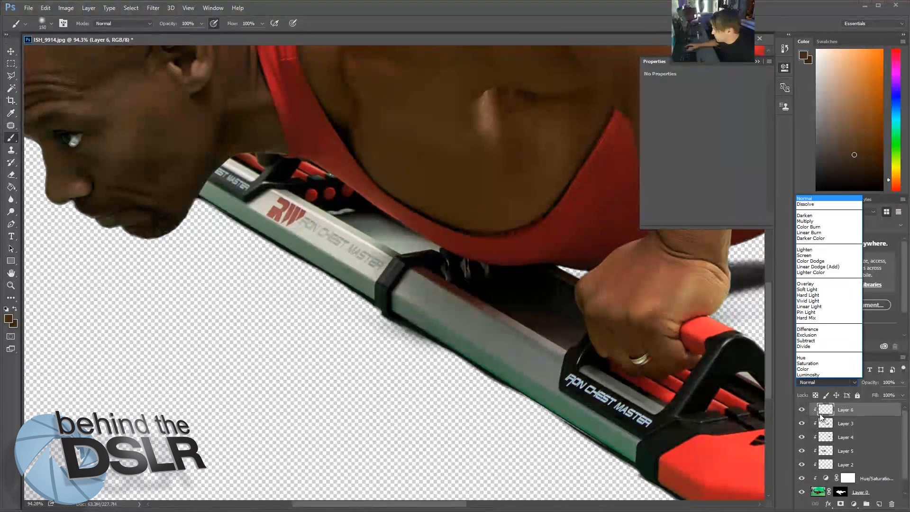
{"action": "left_click", "coordinate": [815, 374]}
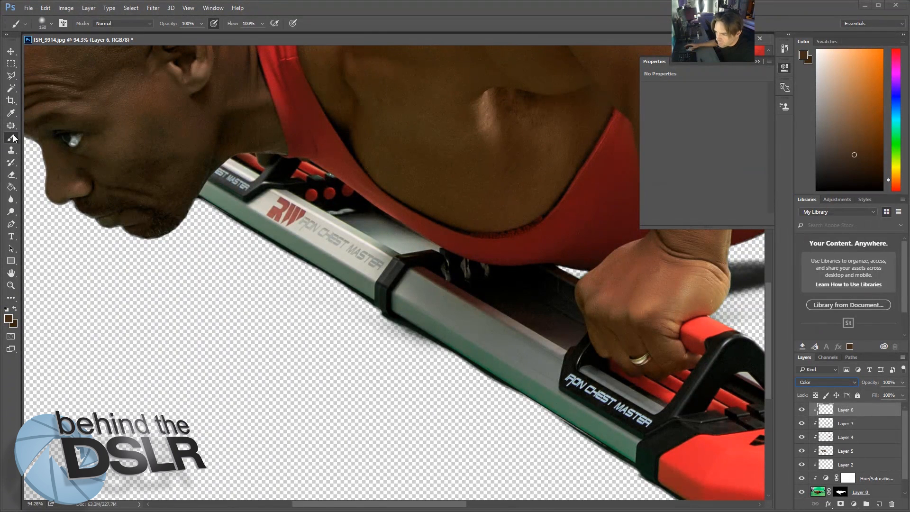
Sample neutral grey and near-black tones from the bar and paint over the green tint along its lower face
{"action": "left_click", "coordinate": [316, 233], "text": "alt"}
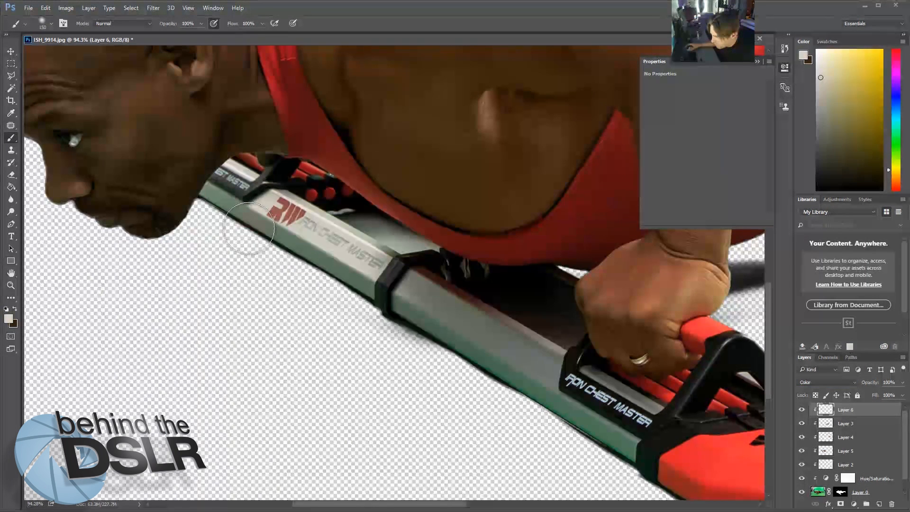
{"action": "mouse_move", "coordinate": [232, 224]}
{"action": "left_mouse_down"}
{"action": "mouse_move", "coordinate": [524, 383]}
{"action": "mouse_move", "coordinate": [615, 453]}
{"action": "mouse_move", "coordinate": [612, 478]}
{"action": "mouse_move", "coordinate": [624, 435]}
{"action": "left_mouse_up"}
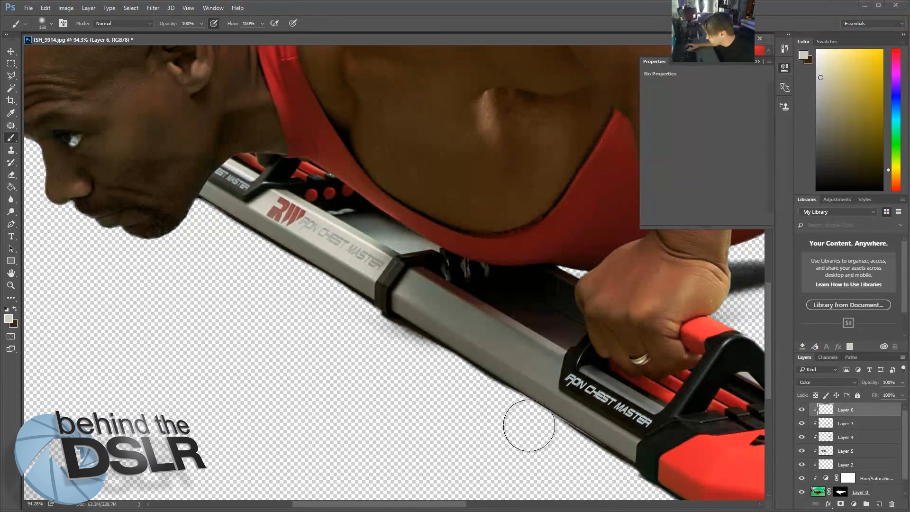
{"action": "left_click", "coordinate": [565, 387], "text": "alt"}
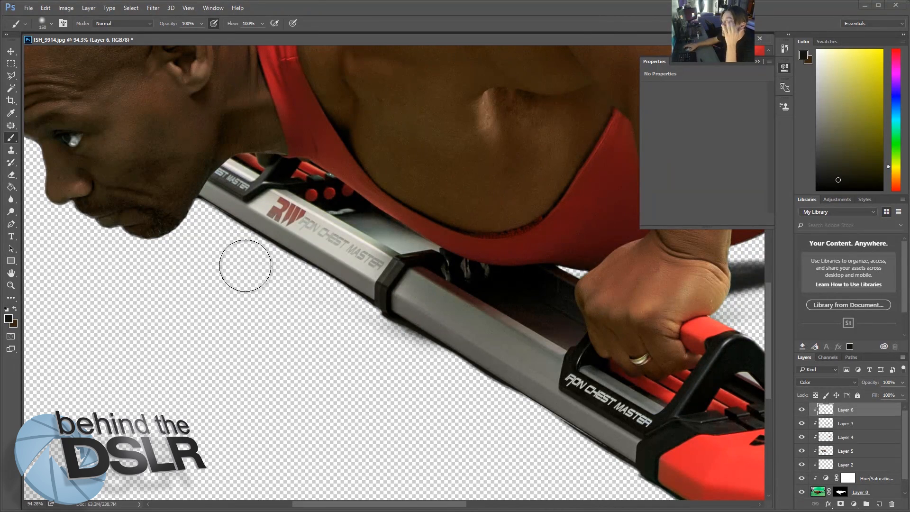
Shrink the brush to 25 px and paint over the tinted upper edge of the bar beside the IRON CHEST MASTER lettering
{"action": "scroll", "coordinate": [372, 267], "scroll_direction": "down", "scroll_amount": 4}
{"action": "scroll", "coordinate": [391, 265], "scroll_direction": "up", "scroll_amount": 10}
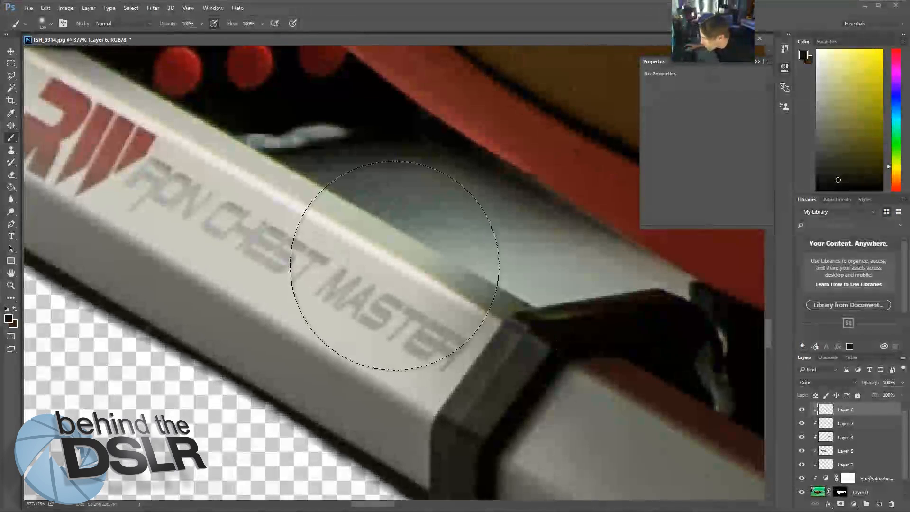
{"action": "key", "text": "p"}
{"action": "key", "text": "b"}
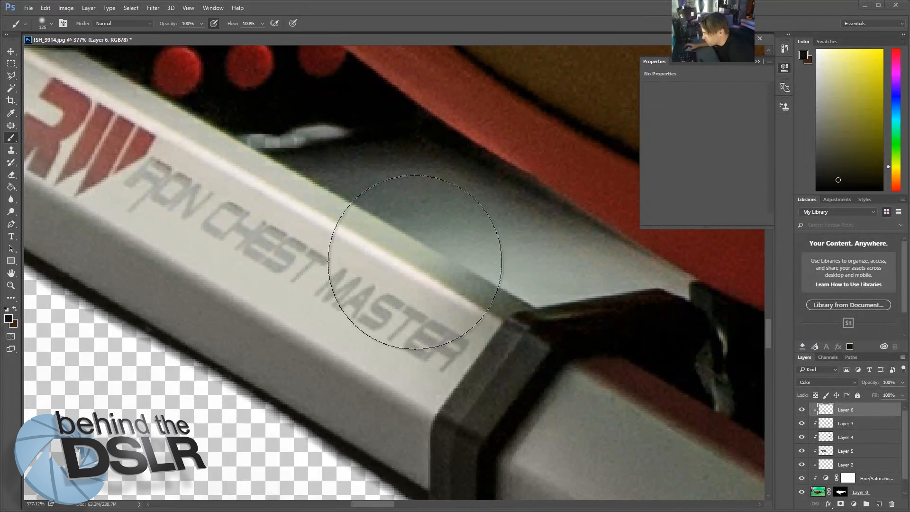
{"action": "key", "text": "bracketleft"}
{"action": "key", "text": "bracketleft"}
{"action": "key", "text": "bracketleft"}
{"action": "key", "text": "bracketleft"}
{"action": "key", "text": "bracketleft"}
{"action": "key", "text": "bracketleft"}
{"action": "key", "text": "bracketleft"}
{"action": "key", "text": "bracketleft"}
{"action": "key", "text": "bracketleft"}
{"action": "key", "text": "bracketleft"}
{"action": "key", "text": "bracketleft"}
{"action": "mouse_move", "coordinate": [501, 290]}
{"action": "left_mouse_down"}
{"action": "mouse_move", "coordinate": [486, 292]}
{"action": "mouse_move", "coordinate": [381, 237]}
{"action": "mouse_move", "coordinate": [117, 88]}
{"action": "left_mouse_up"}
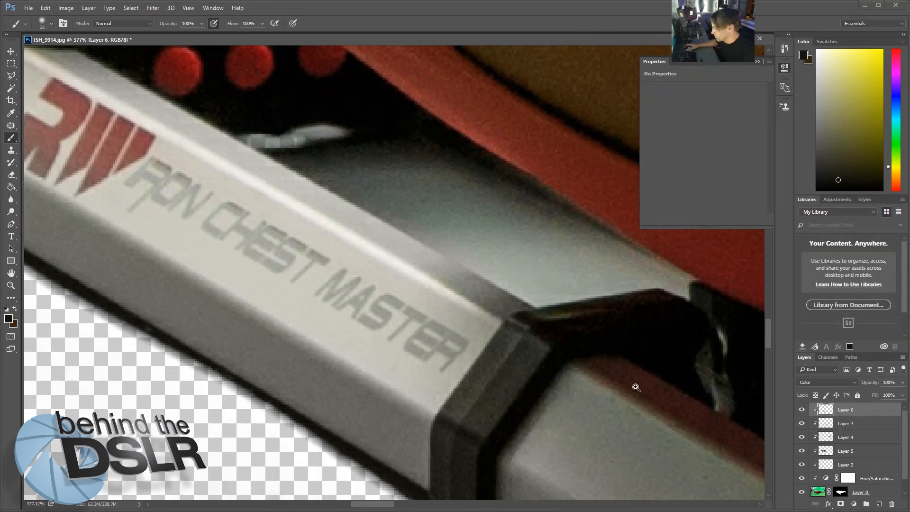
Enlarge the brush slightly and neutralise the reddish upper edge of the bar section between the black collar and the fist
{"action": "left_click_drag", "start_coordinate": [635, 387], "coordinate": [554, 384]}
{"action": "left_click_drag", "start_coordinate": [668, 421], "coordinate": [743, 451]}
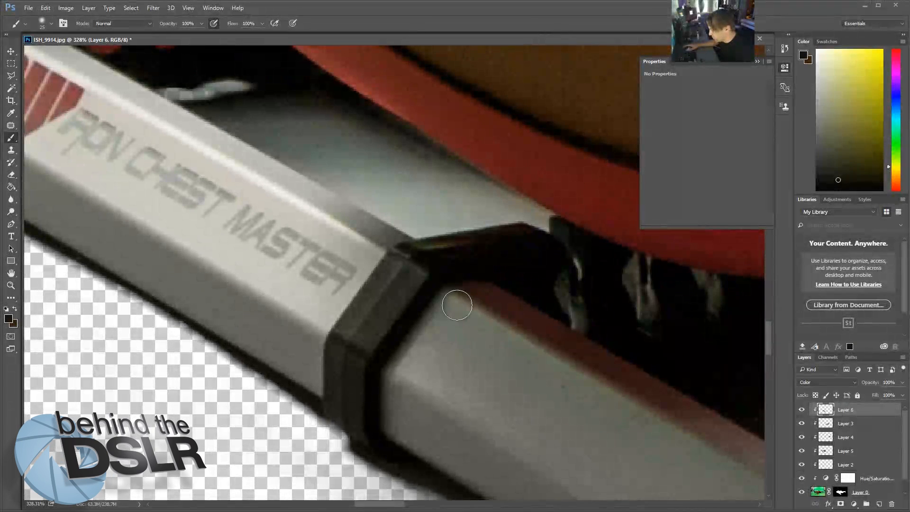
{"action": "key", "text": "bracketright"}
{"action": "mouse_move", "coordinate": [474, 302]}
{"action": "left_mouse_down"}
{"action": "mouse_move", "coordinate": [628, 380]}
{"action": "mouse_move", "coordinate": [716, 442]}
{"action": "left_mouse_up"}
{"action": "left_click_drag", "start_coordinate": [537, 387], "coordinate": [462, 375]}
{"action": "left_click_drag", "start_coordinate": [606, 407], "coordinate": [640, 413]}
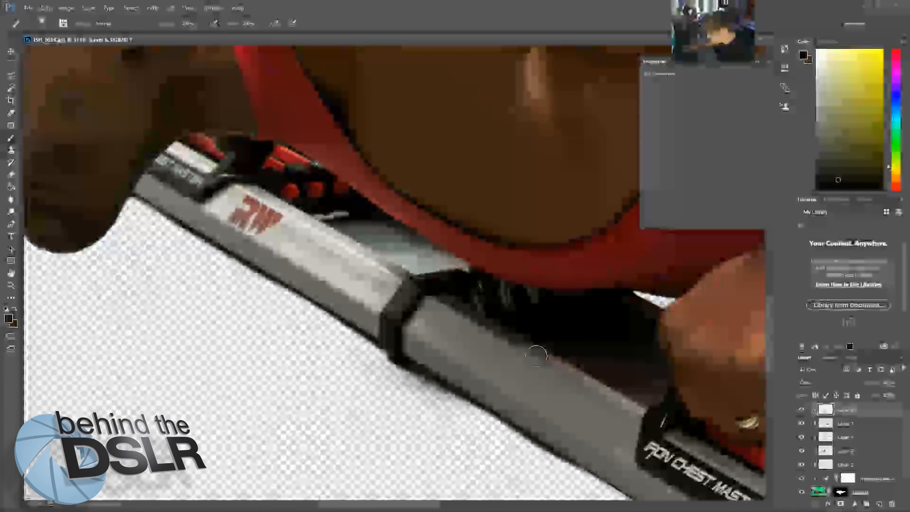
{"action": "left_click_drag", "start_coordinate": [657, 417], "coordinate": [270, 362]}
Check the whole cutout and show the blue gradient Layer 1 again behind it
{"action": "left_click_drag", "start_coordinate": [656, 237], "coordinate": [885, 298]}
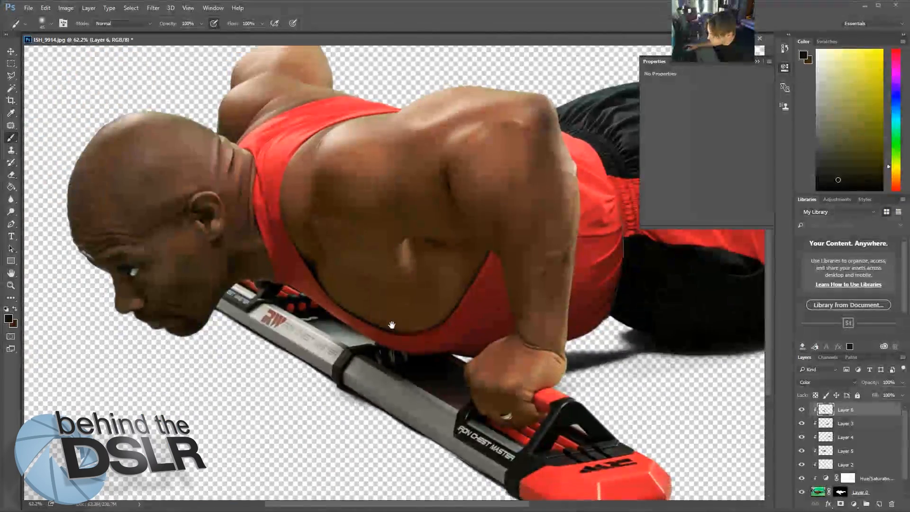
{"action": "left_click_drag", "start_coordinate": [404, 295], "coordinate": [243, 293]}
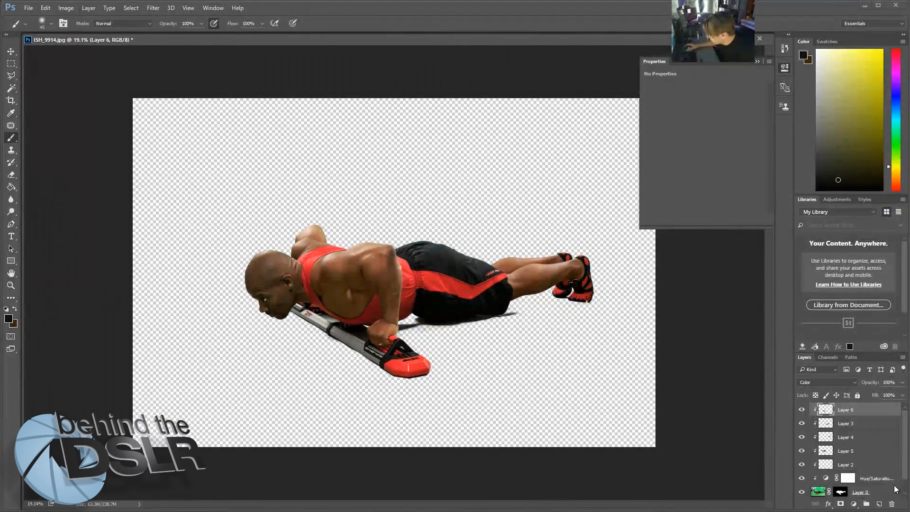
{"action": "scroll", "coordinate": [903, 479], "scroll_direction": "down", "scroll_amount": 1}
{"action": "left_click", "coordinate": [801, 492]}
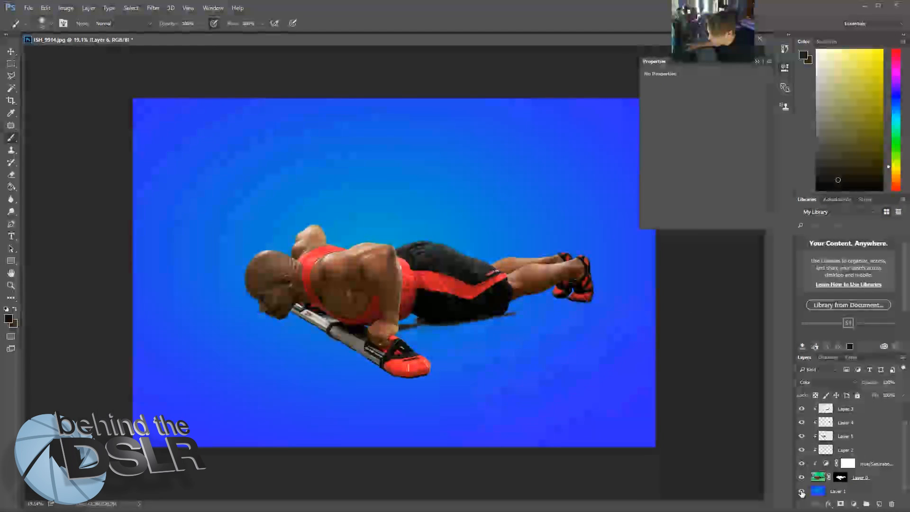